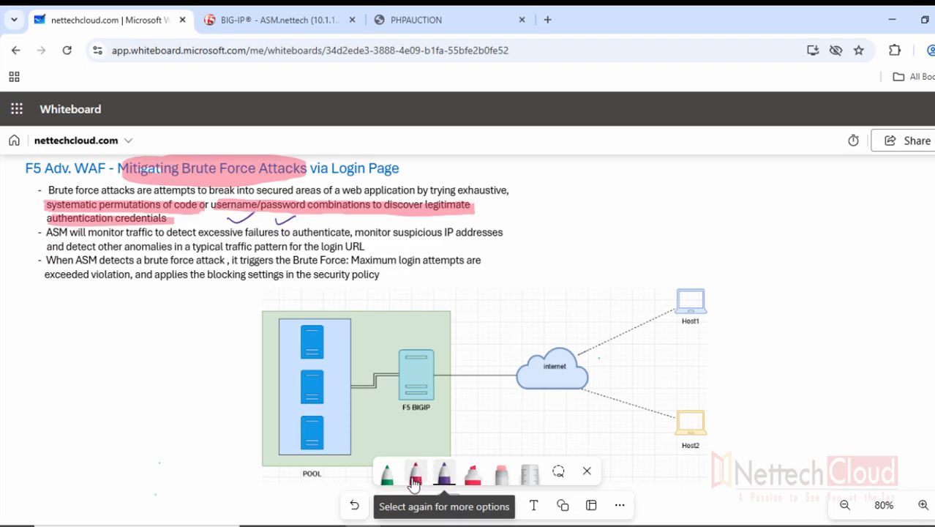
Circle "Login Page" in the whiteboard title with the green pen and draw a tick beside it
{"action": "left_click", "coordinate": [387, 474]}
{"action": "mouse_move", "coordinate": [357, 163]}
{"action": "left_mouse_down"}
{"action": "mouse_move", "coordinate": [414, 199]}
{"action": "mouse_move", "coordinate": [333, 158]}
{"action": "left_mouse_up"}
{"action": "left_click_drag", "start_coordinate": [414, 172], "coordinate": [448, 167]}
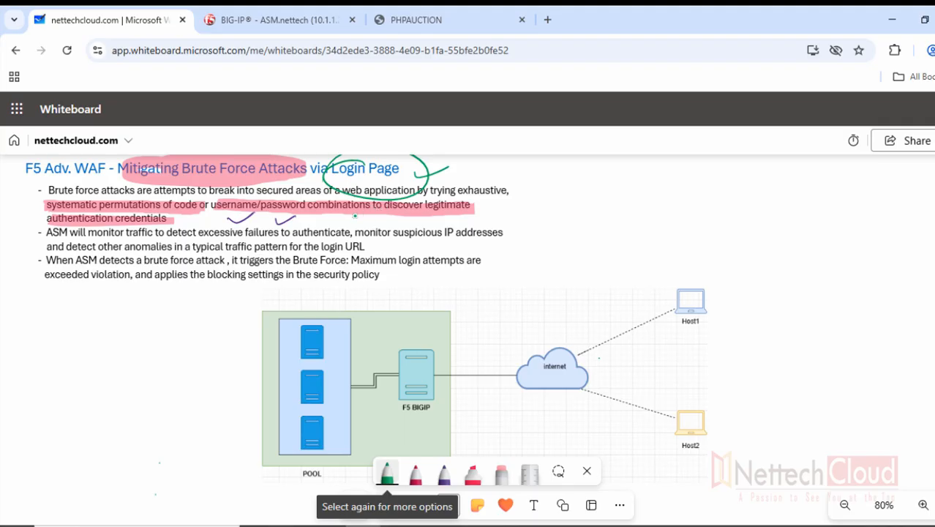
Highlight the ASM traffic monitoring bullet in red from "traffic to detect" through "login URL" and add a highlighter tick beside it
{"action": "left_click", "coordinate": [472, 474]}
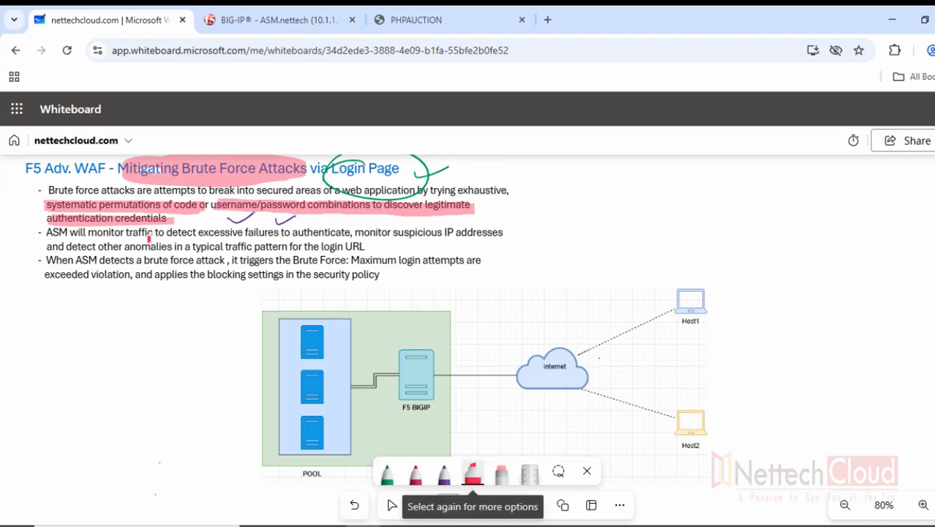
{"action": "left_click_drag", "start_coordinate": [129, 234], "coordinate": [510, 233]}
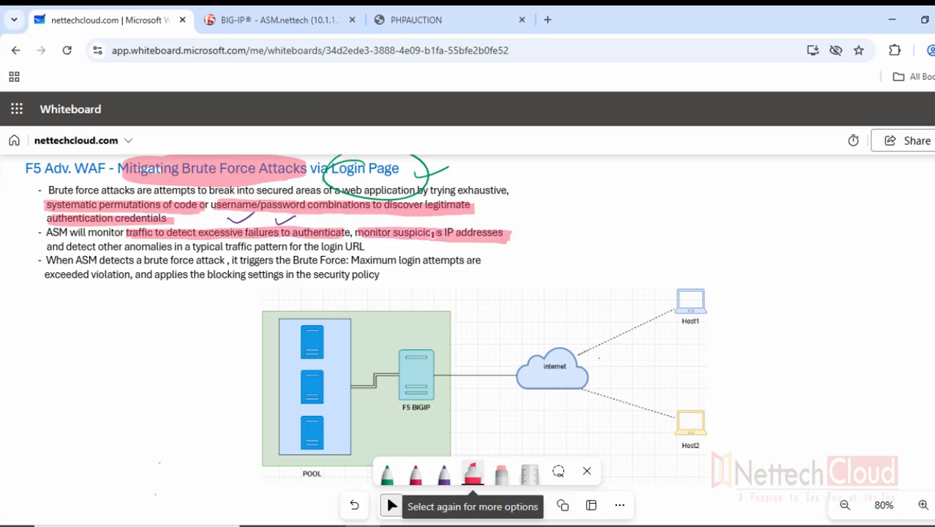
{"action": "left_click_drag", "start_coordinate": [48, 247], "coordinate": [364, 248]}
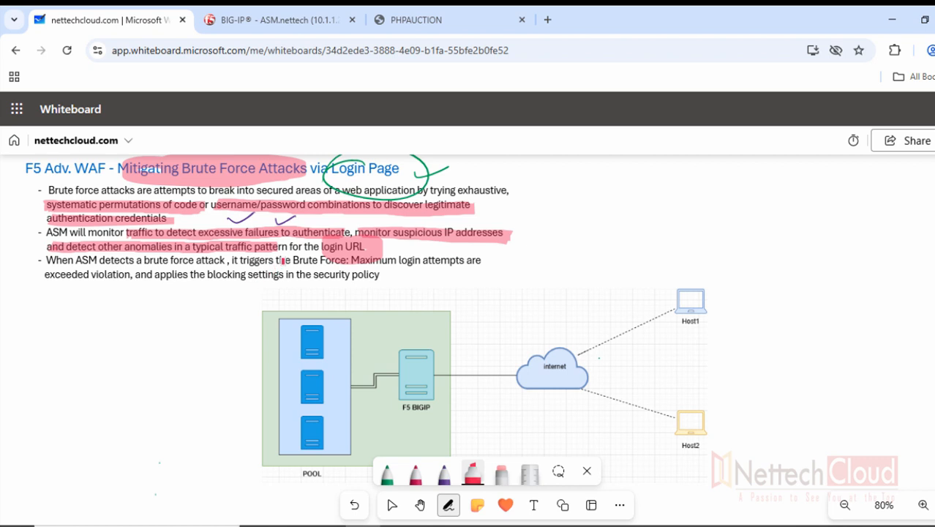
{"action": "left_click_drag", "start_coordinate": [392, 249], "coordinate": [413, 242]}
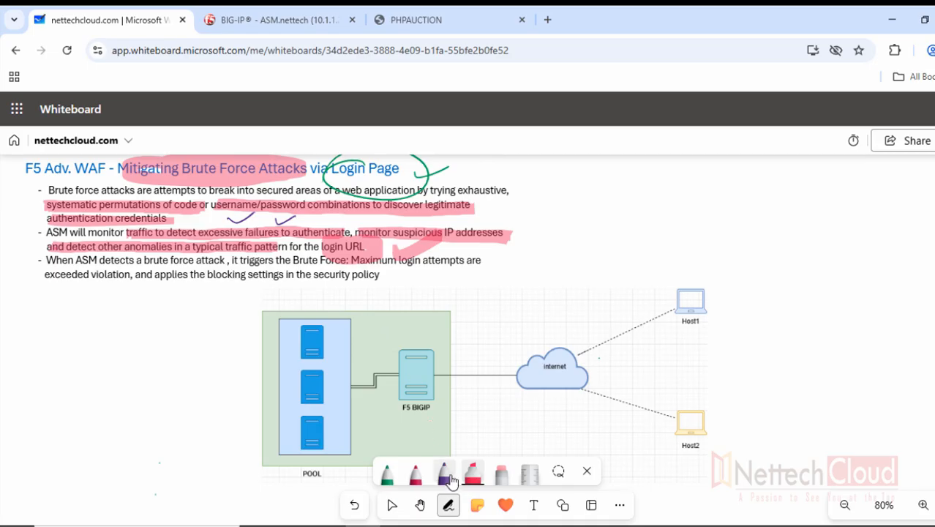
Highlight "attempts are exceeded violation, and applies the blocking settings in the security policy" in green and add a green tick beside the title
{"action": "left_click", "coordinate": [473, 476]}
{"action": "left_click", "coordinate": [490, 301]}
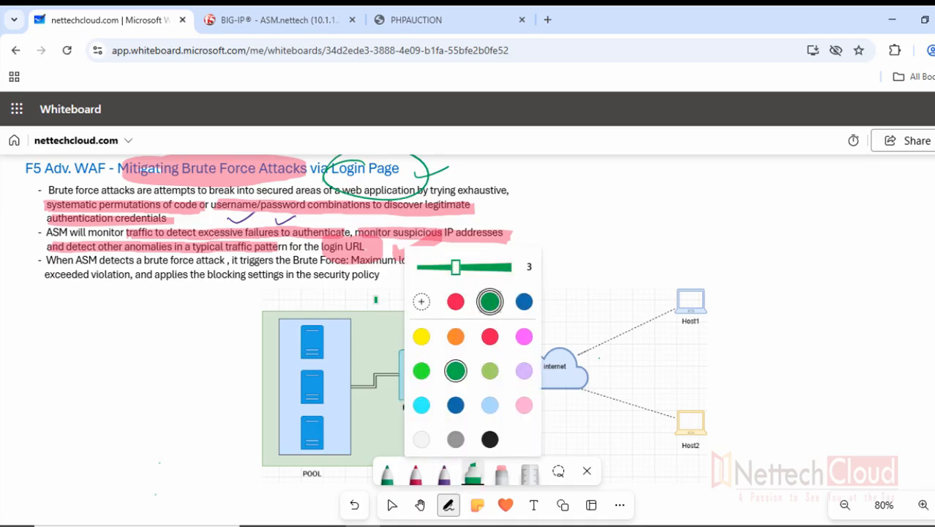
{"action": "left_click", "coordinate": [370, 301]}
{"action": "mouse_move", "coordinate": [464, 261]}
{"action": "left_mouse_down"}
{"action": "mouse_move", "coordinate": [426, 261]}
{"action": "mouse_move", "coordinate": [483, 264]}
{"action": "left_mouse_up"}
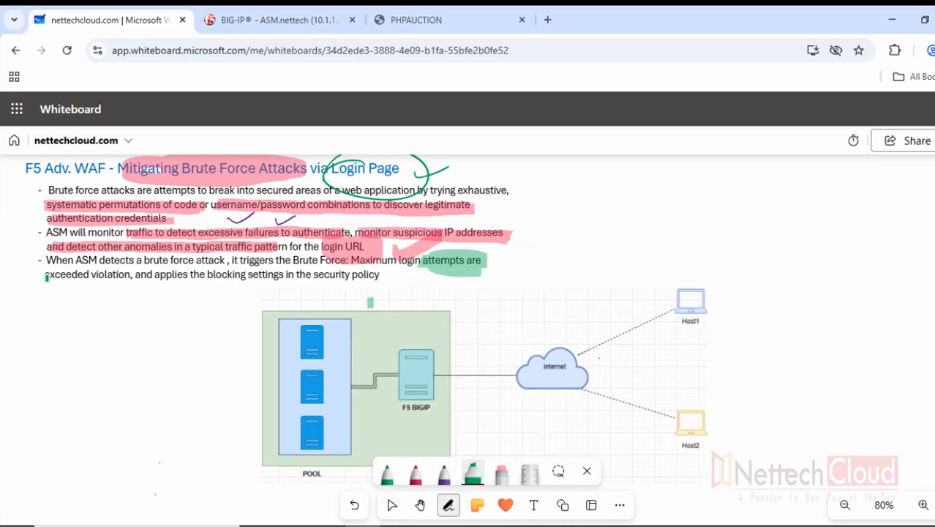
{"action": "left_click_drag", "start_coordinate": [44, 276], "coordinate": [384, 274]}
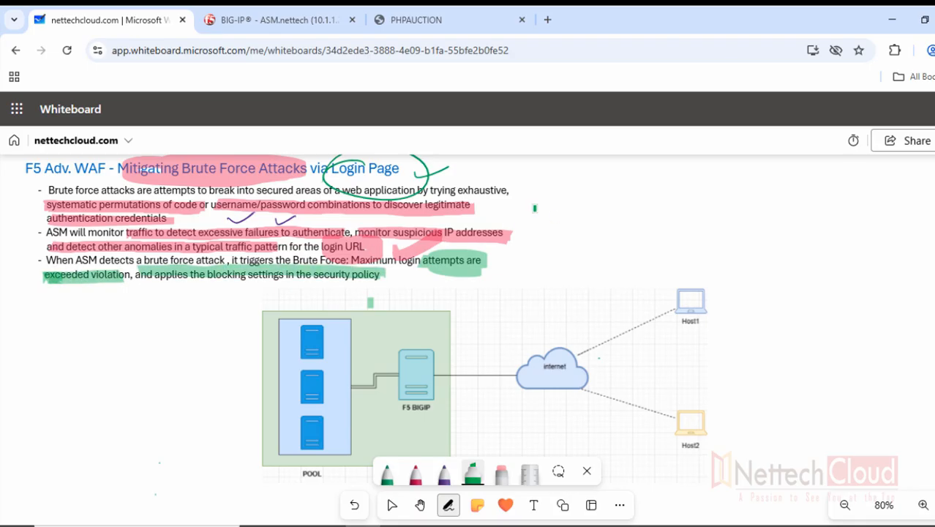
{"action": "left_click_drag", "start_coordinate": [446, 177], "coordinate": [487, 170]}
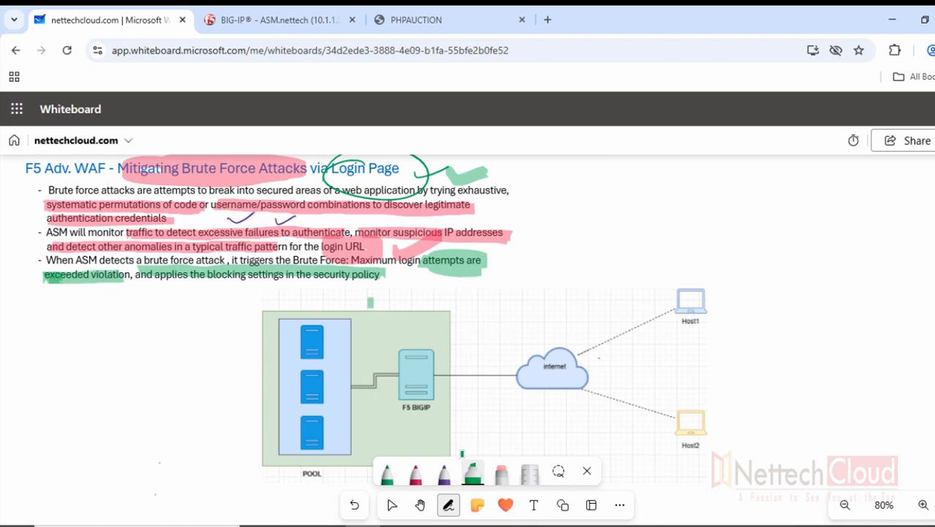
Circle and tick the F5 BIGIP device with the red pen and mark the uppermost pool server
{"action": "left_click", "coordinate": [417, 482]}
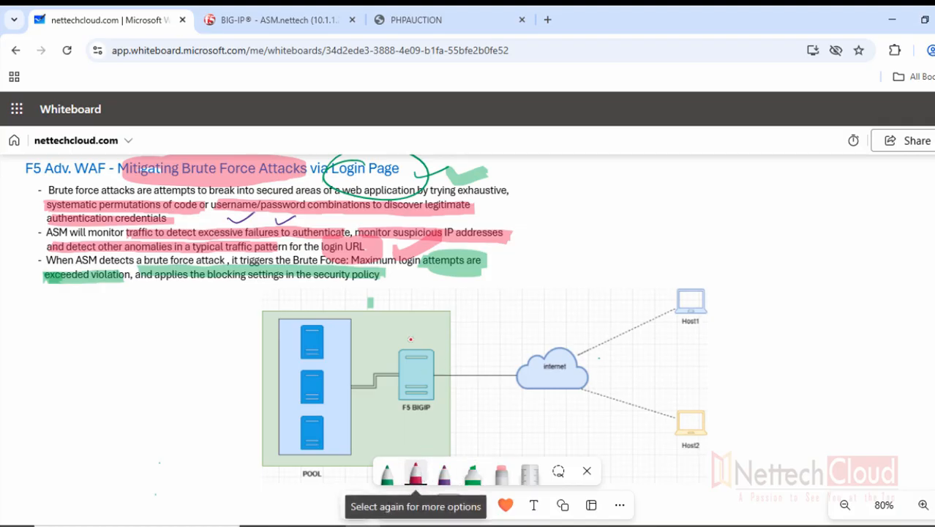
{"action": "mouse_move", "coordinate": [408, 330]}
{"action": "left_mouse_down"}
{"action": "mouse_move", "coordinate": [415, 338]}
{"action": "mouse_move", "coordinate": [438, 325]}
{"action": "mouse_move", "coordinate": [358, 361]}
{"action": "left_mouse_up"}
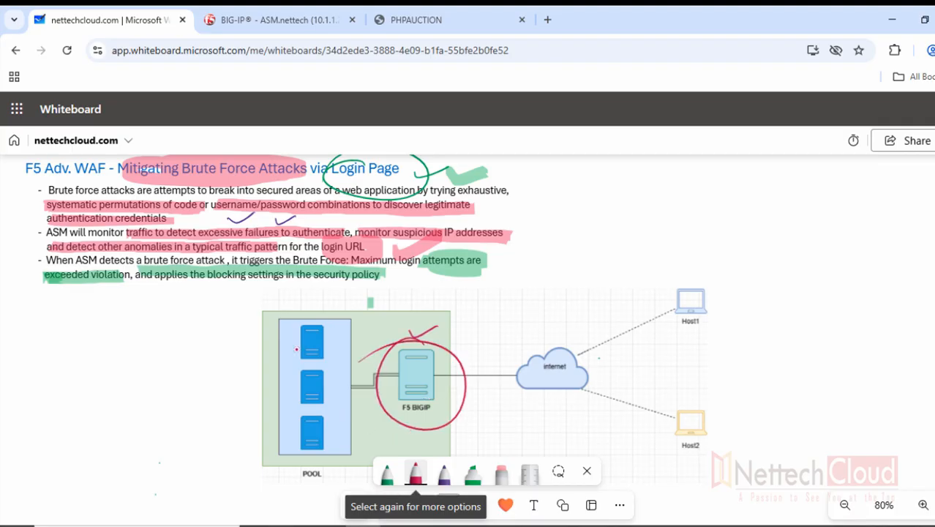
{"action": "left_click_drag", "start_coordinate": [269, 339], "coordinate": [294, 349]}
Write and circle "Web App" in red beside the pool, then link it to the circled uppermost server
{"action": "mouse_move", "coordinate": [171, 333]}
{"action": "left_mouse_down"}
{"action": "mouse_move", "coordinate": [223, 344]}
{"action": "mouse_move", "coordinate": [188, 370]}
{"action": "mouse_move", "coordinate": [228, 361]}
{"action": "left_mouse_up"}
{"action": "left_click_drag", "start_coordinate": [177, 375], "coordinate": [234, 376]}
{"action": "mouse_move", "coordinate": [208, 316]}
{"action": "left_mouse_down"}
{"action": "mouse_move", "coordinate": [253, 366]}
{"action": "mouse_move", "coordinate": [212, 314]}
{"action": "left_mouse_up"}
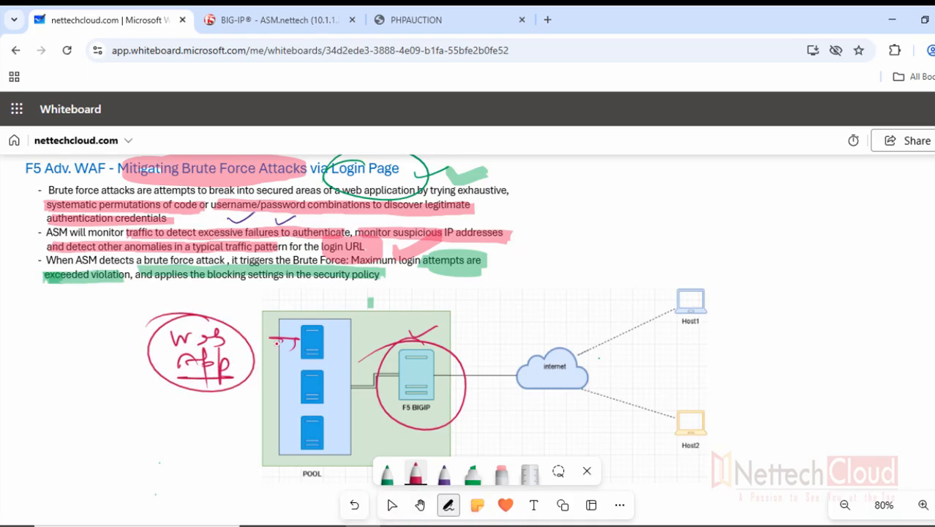
{"action": "left_click_drag", "start_coordinate": [277, 344], "coordinate": [305, 345]}
{"action": "left_click_drag", "start_coordinate": [325, 315], "coordinate": [203, 330]}
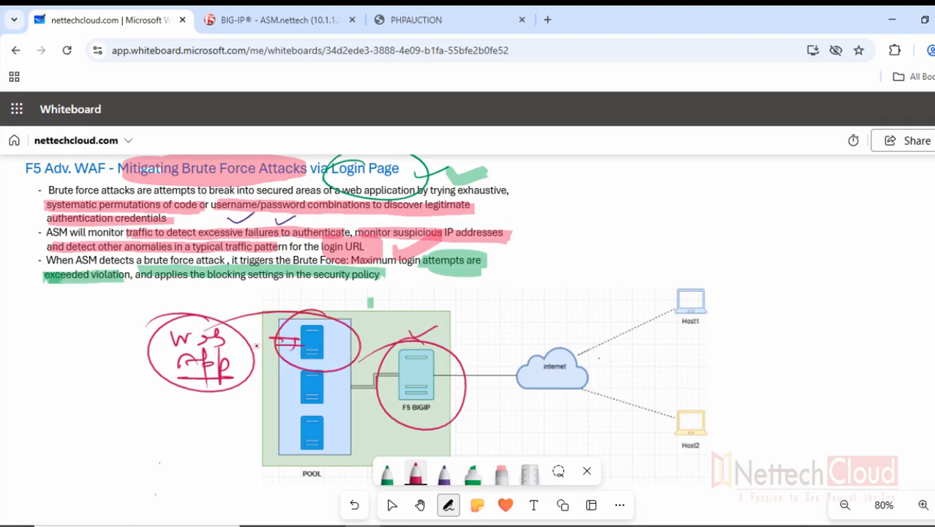
{"action": "mouse_move", "coordinate": [257, 347]}
{"action": "left_mouse_down"}
{"action": "mouse_move", "coordinate": [274, 330]}
{"action": "mouse_move", "coordinate": [266, 342]}
{"action": "left_mouse_up"}
Circle Host1 in red, label it "Attacker", and draw an arrow from it toward the F5 BIGIP device
{"action": "mouse_move", "coordinate": [700, 283]}
{"action": "left_mouse_down"}
{"action": "mouse_move", "coordinate": [662, 286]}
{"action": "mouse_move", "coordinate": [651, 265]}
{"action": "left_mouse_up"}
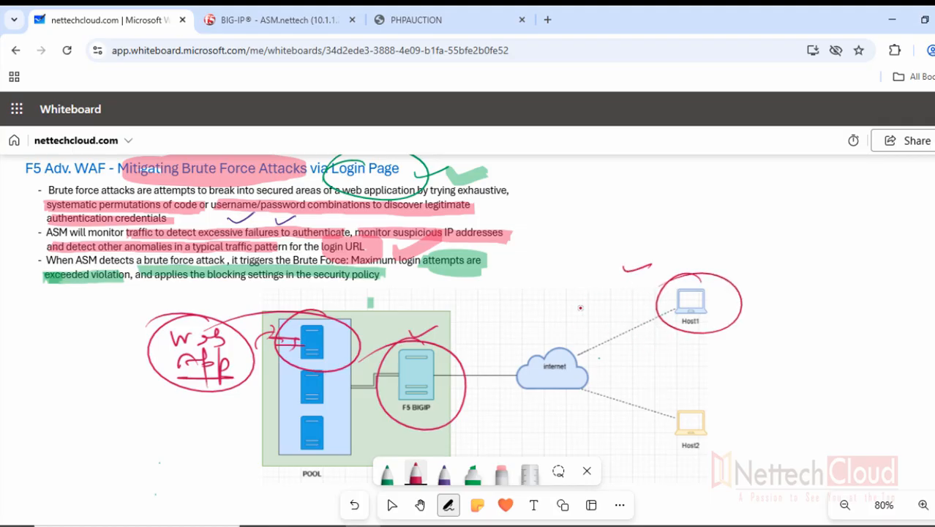
{"action": "mouse_move", "coordinate": [483, 342]}
{"action": "left_mouse_down"}
{"action": "mouse_move", "coordinate": [643, 296]}
{"action": "mouse_move", "coordinate": [507, 348]}
{"action": "left_mouse_up"}
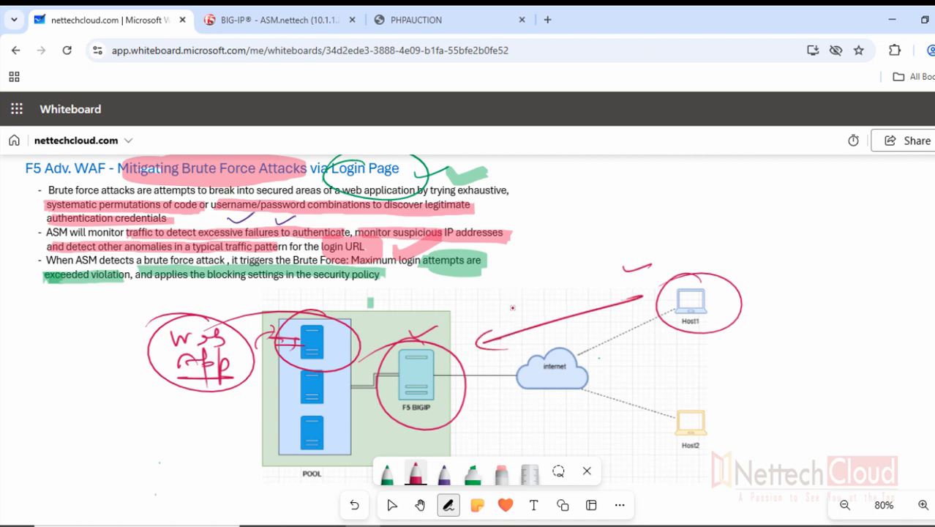
{"action": "left_click_drag", "start_coordinate": [510, 306], "coordinate": [524, 296]}
{"action": "mouse_move", "coordinate": [652, 257]}
{"action": "left_mouse_down"}
{"action": "mouse_move", "coordinate": [734, 241]}
{"action": "mouse_move", "coordinate": [634, 269]}
{"action": "left_mouse_up"}
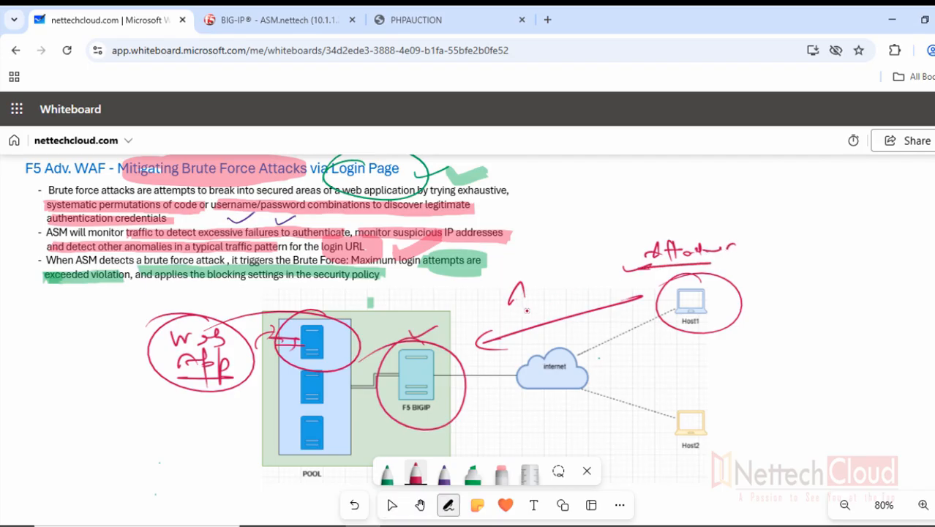
{"action": "left_click_drag", "start_coordinate": [486, 331], "coordinate": [497, 345]}
{"action": "key", "text": "Escape"}
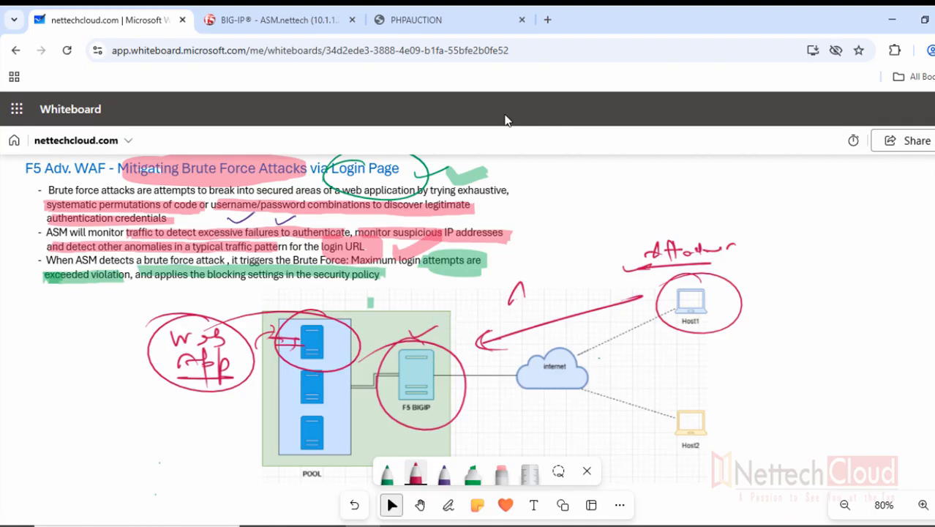
Switch to the BIG-IP ASM.nettech configuration page
{"action": "left_click", "coordinate": [278, 22]}
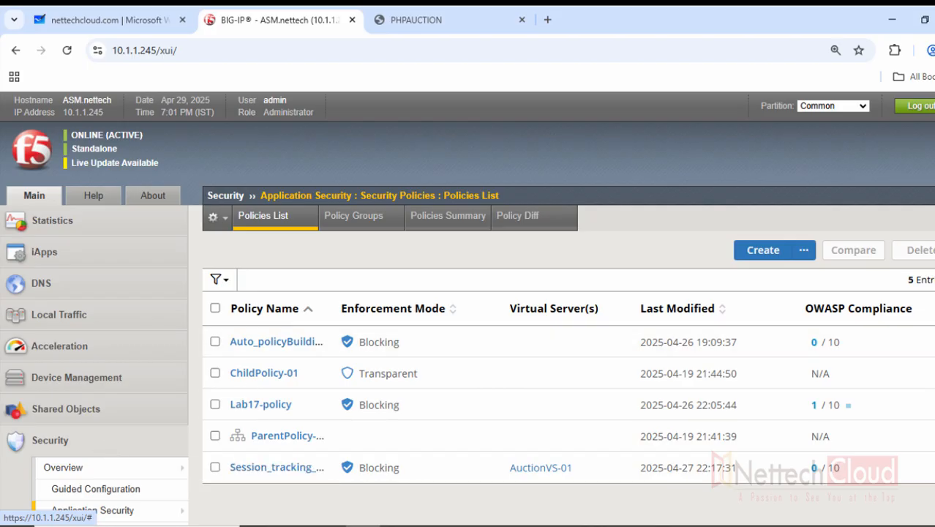
Annotate the BIG-IP page header with an underlined handwritten "17.1" and clear the annotation
{"action": "left_click", "coordinate": [895, 252]}
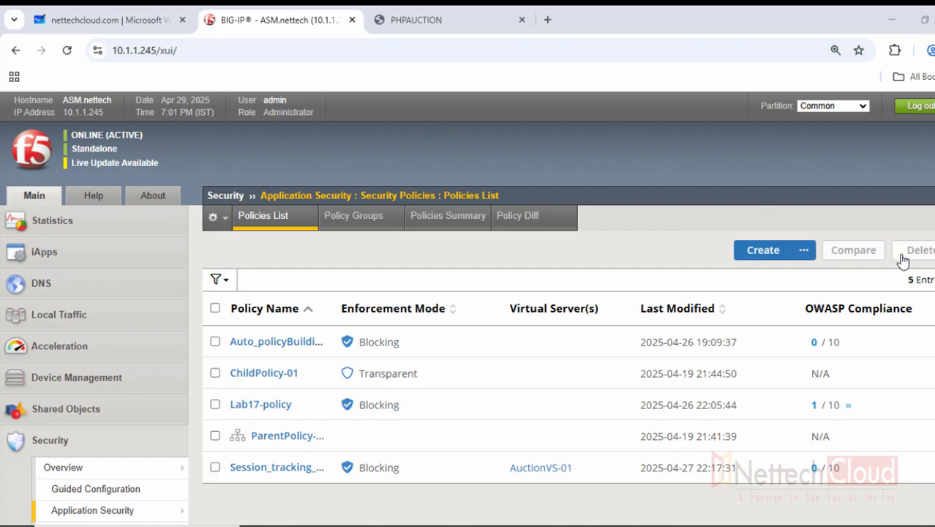
{"action": "mouse_move", "coordinate": [362, 166]}
{"action": "left_mouse_down"}
{"action": "mouse_move", "coordinate": [360, 143]}
{"action": "mouse_move", "coordinate": [392, 176]}
{"action": "left_mouse_up"}
{"action": "left_click", "coordinate": [405, 149]}
{"action": "left_click_drag", "start_coordinate": [437, 141], "coordinate": [439, 170]}
{"action": "left_click_drag", "start_coordinate": [358, 182], "coordinate": [454, 179]}
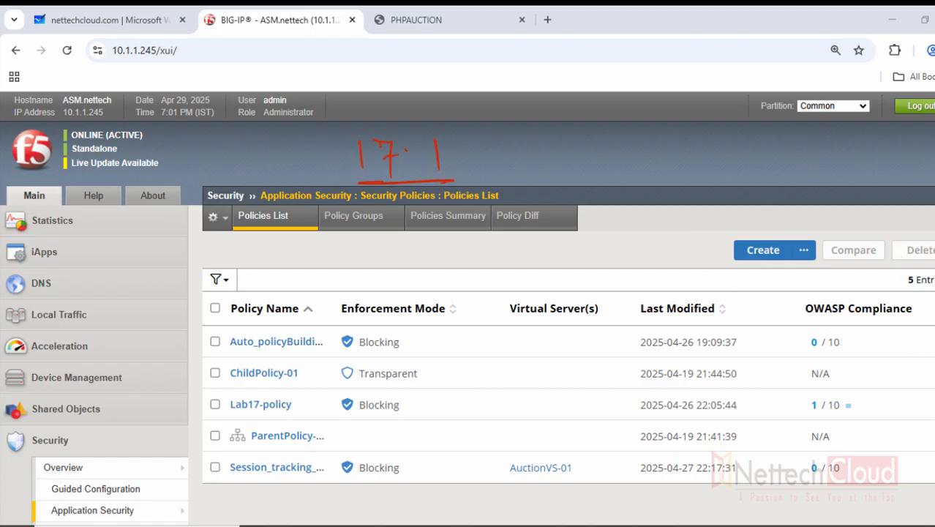
{"action": "left_click", "coordinate": [897, 273]}
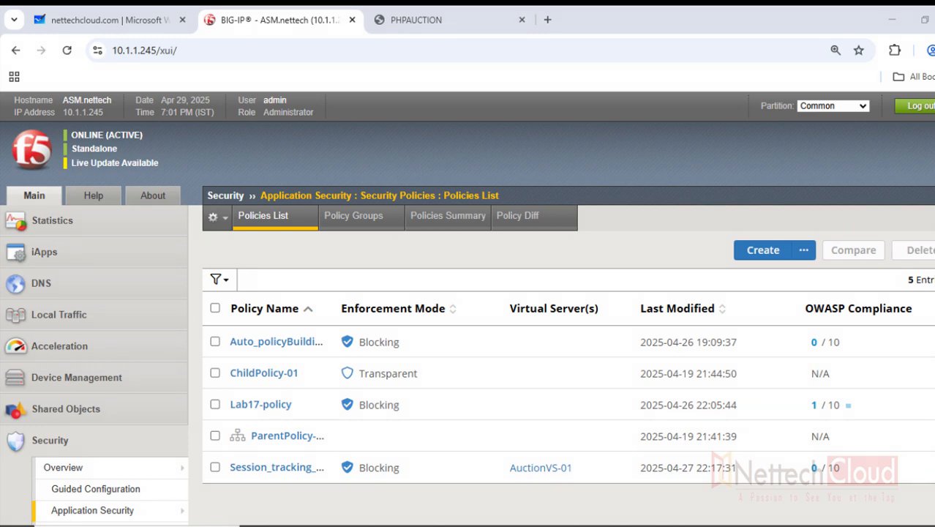
Open the Application Security policies list
{"action": "scroll", "coordinate": [305, 397], "scroll_direction": "down", "scroll_amount": 3}
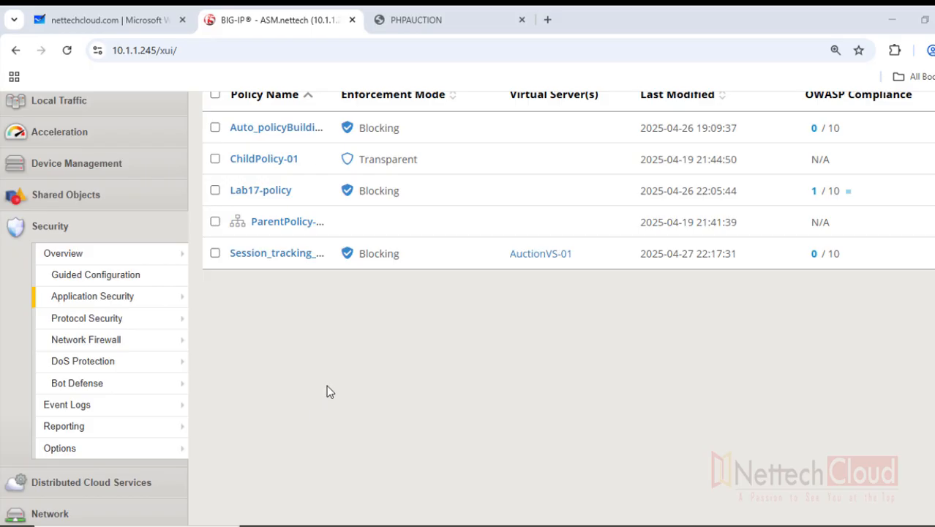
{"action": "scroll", "coordinate": [326, 392], "scroll_direction": "up", "scroll_amount": 2}
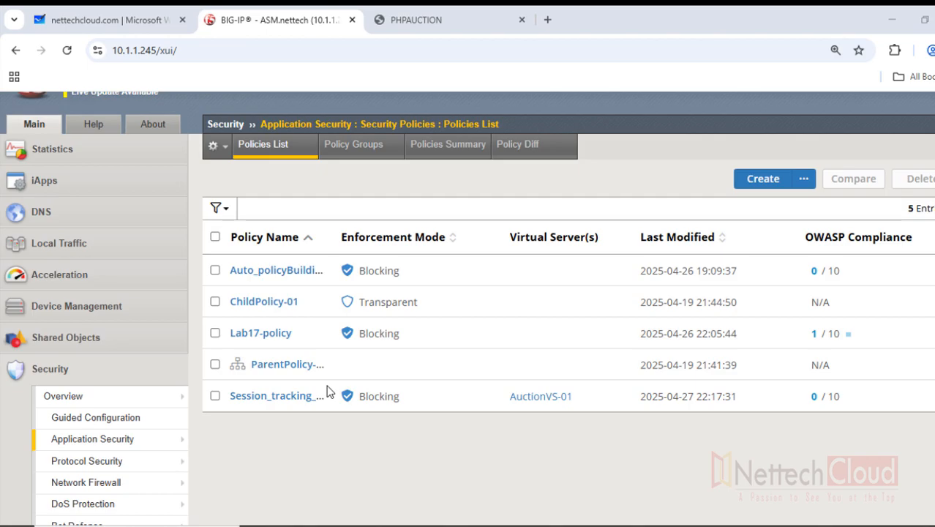
{"action": "mouse_move", "coordinate": [163, 451]}
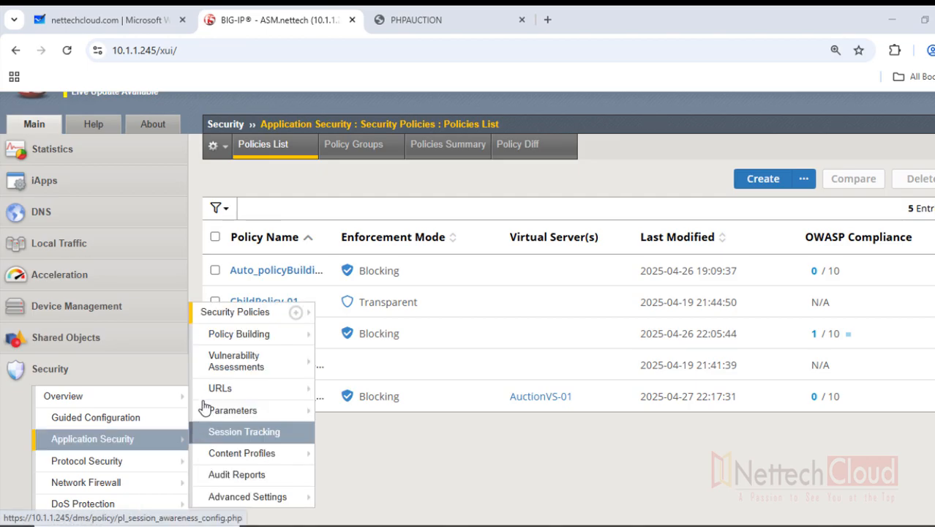
{"action": "mouse_move", "coordinate": [207, 395]}
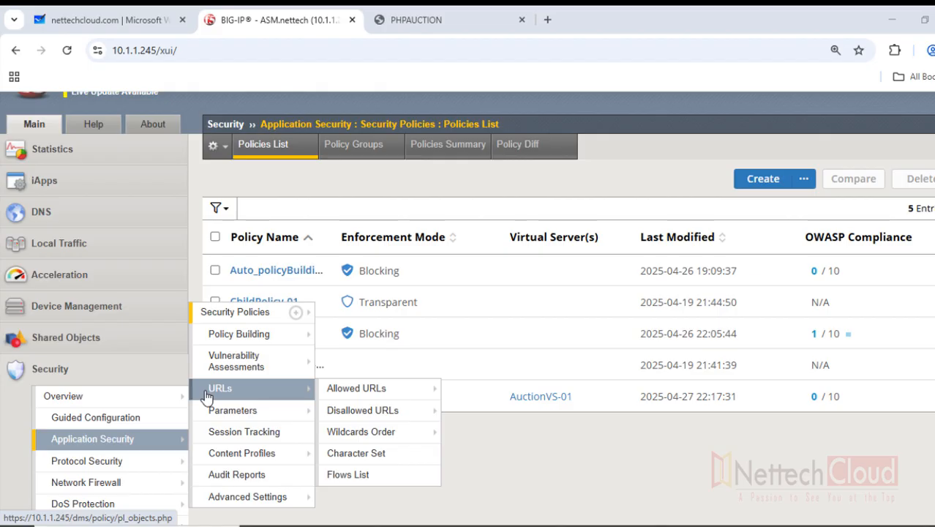
{"action": "left_click", "coordinate": [231, 313]}
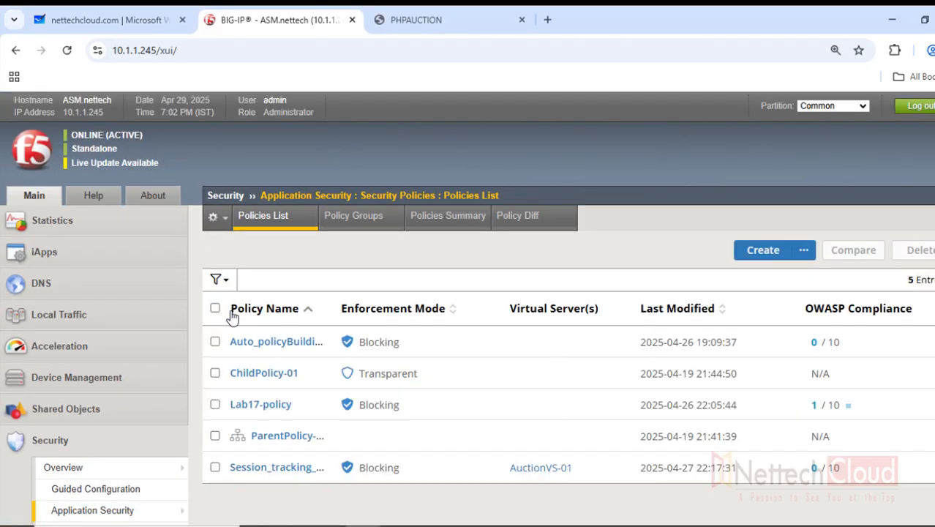
Start a new security policy named ASM_policy_BruteForcePrevention
{"action": "left_click", "coordinate": [765, 252]}
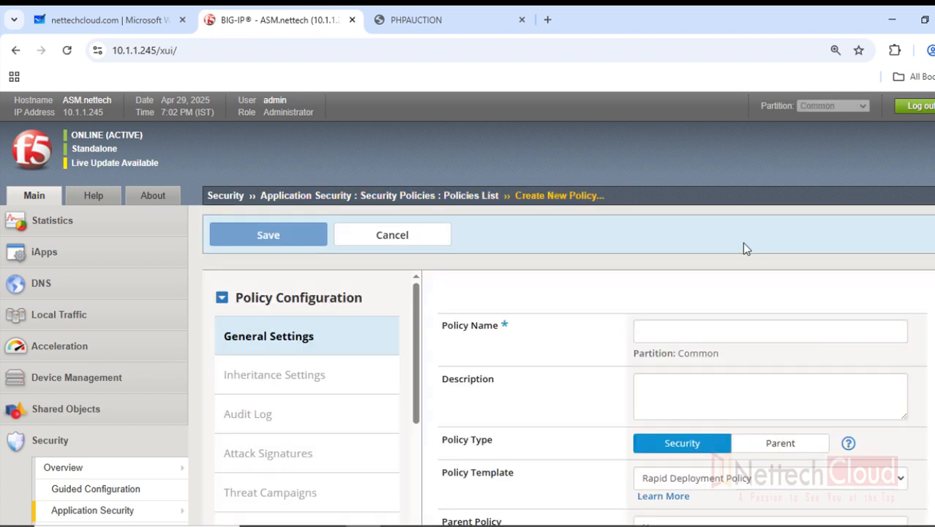
{"action": "left_click", "coordinate": [677, 335]}
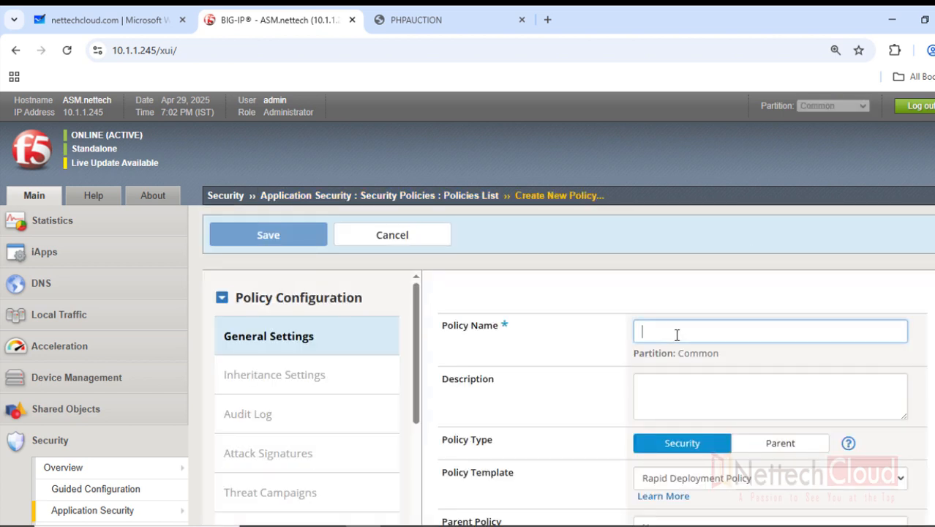
{"action": "type", "text": "ASM"}
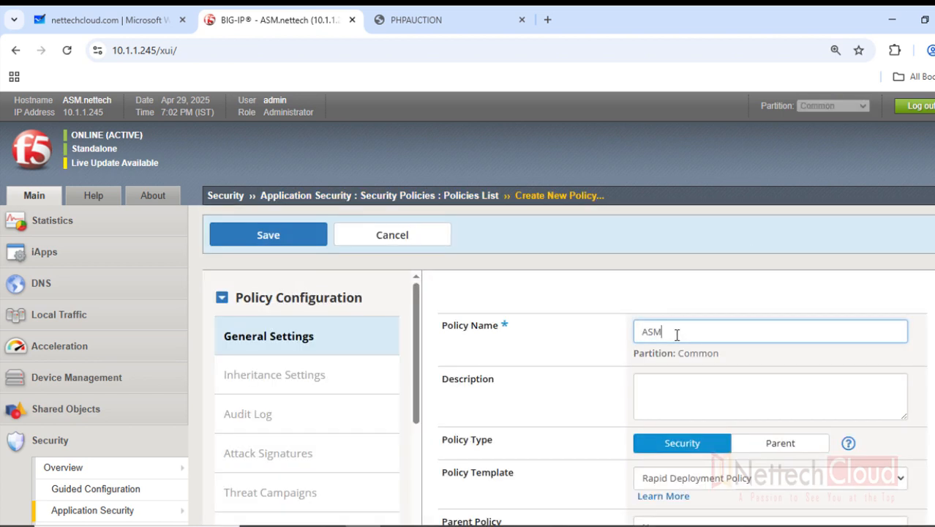
{"action": "type", "text": "_policy"}
{"action": "type", "text": "_Brute"}
{"action": "type", "text": "Fore"}
{"action": "type", "text": "ePrevention"}
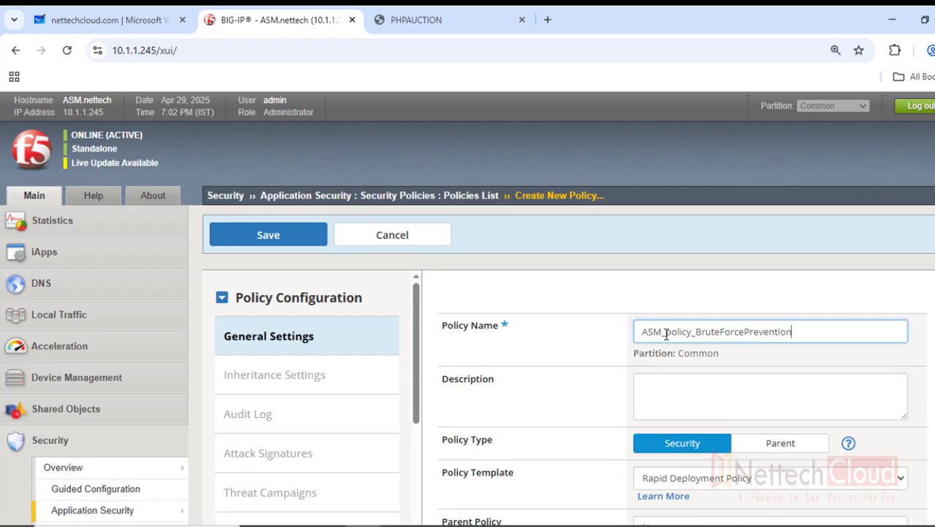
Assign the AuctionVS-01 (HTTP) virtual server to the new policy in its general settings
{"action": "scroll", "coordinate": [764, 336], "scroll_direction": "down", "scroll_amount": 1}
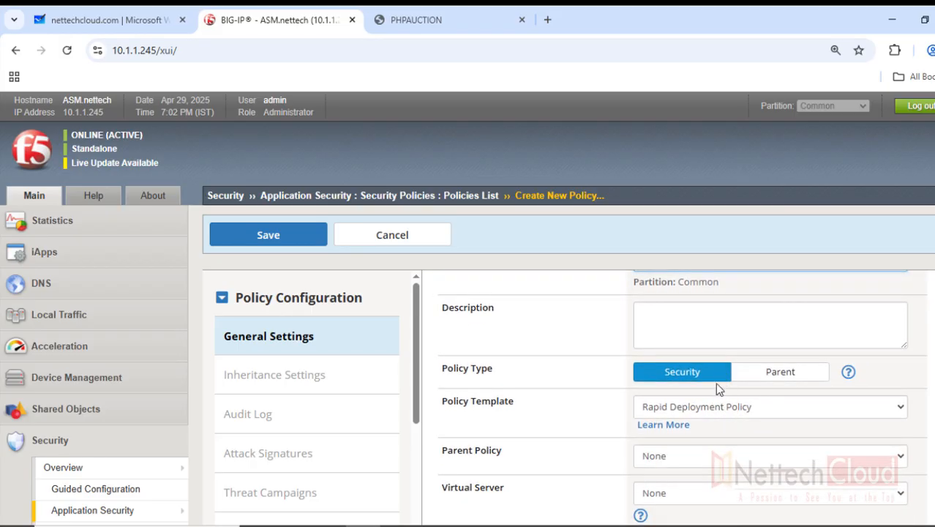
{"action": "scroll", "coordinate": [701, 357], "scroll_direction": "down", "scroll_amount": 1}
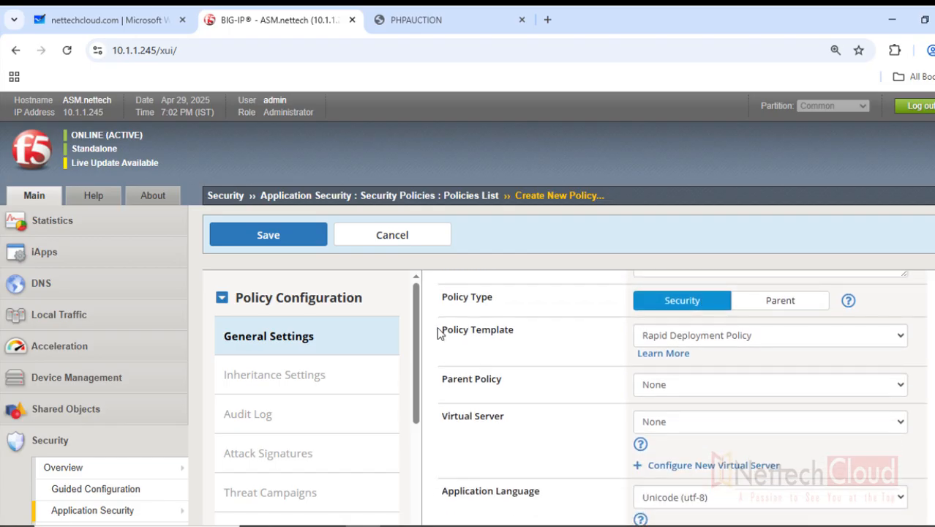
{"action": "left_click_drag", "start_coordinate": [514, 330], "coordinate": [456, 343]}
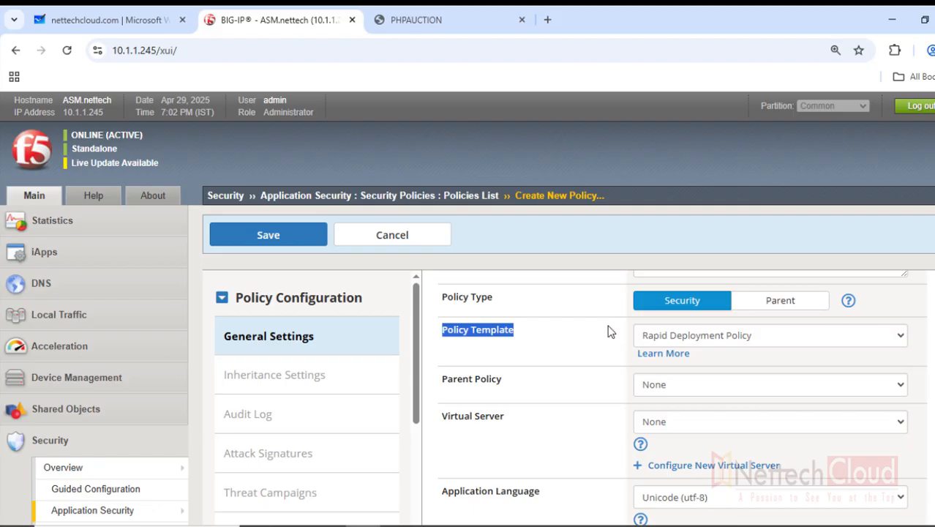
{"action": "scroll", "coordinate": [607, 330], "scroll_direction": "down", "scroll_amount": 1}
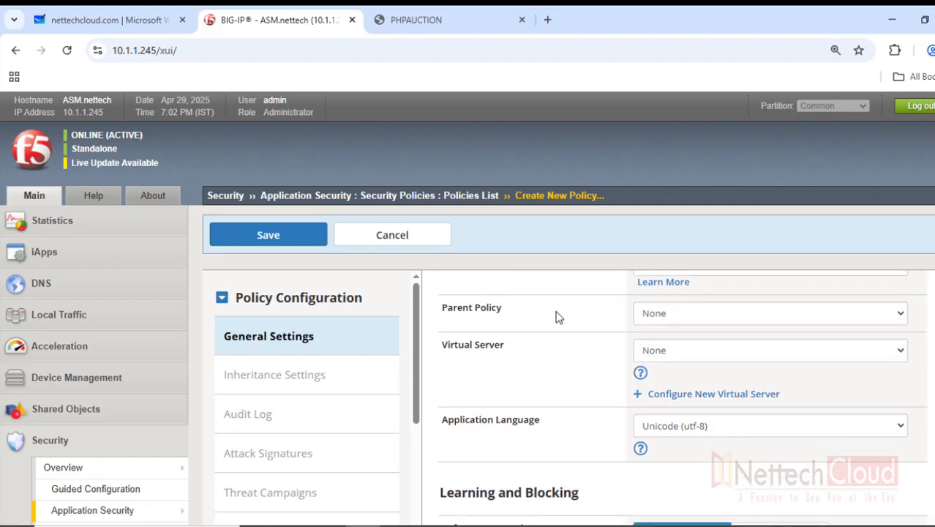
{"action": "scroll", "coordinate": [556, 316], "scroll_direction": "down", "scroll_amount": 1}
{"action": "left_click", "coordinate": [733, 284]}
{"action": "left_click", "coordinate": [696, 340]}
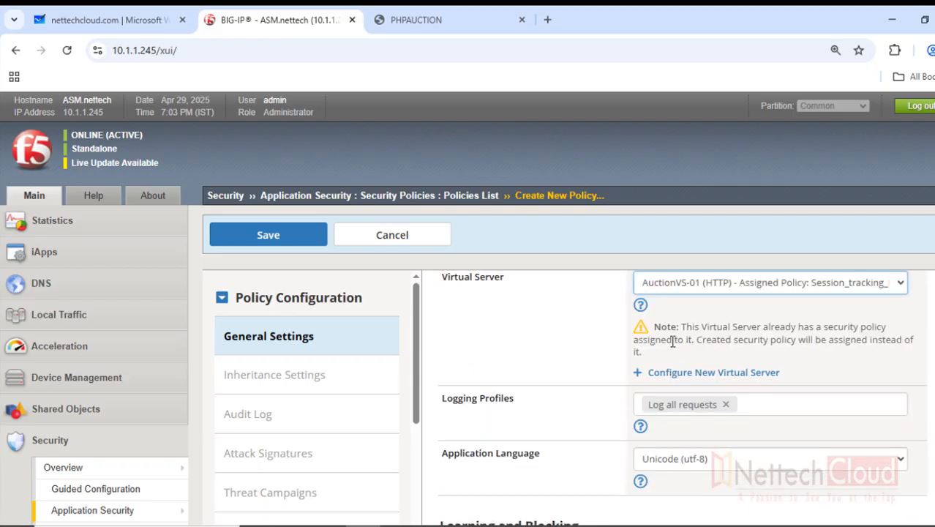
Set the new policy's enforcement mode to Blocking in the learning and blocking settings
{"action": "scroll", "coordinate": [593, 336], "scroll_direction": "down", "scroll_amount": 1}
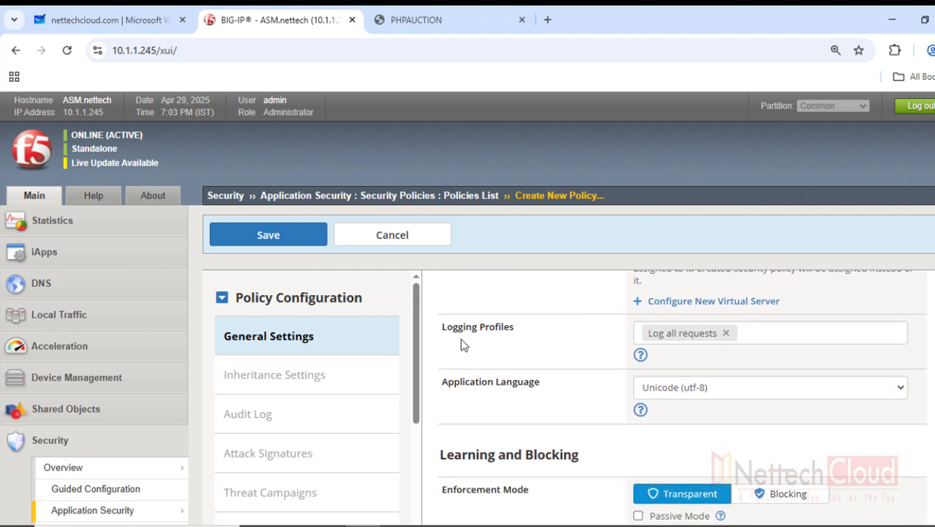
{"action": "left_click_drag", "start_coordinate": [442, 329], "coordinate": [512, 329]}
{"action": "scroll", "coordinate": [611, 330], "scroll_direction": "down", "scroll_amount": 1}
{"action": "left_click_drag", "start_coordinate": [439, 311], "coordinate": [539, 311]}
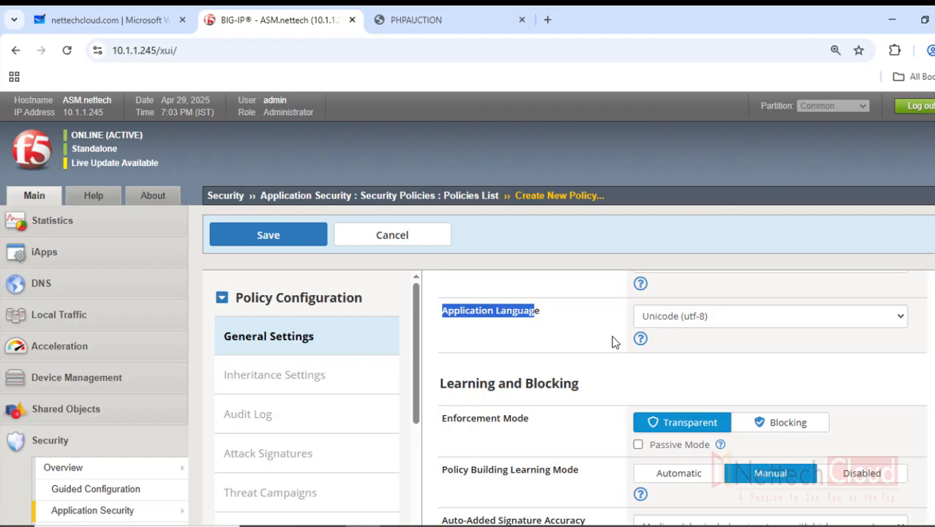
{"action": "scroll", "coordinate": [556, 326], "scroll_direction": "down", "scroll_amount": 2}
{"action": "scroll", "coordinate": [468, 322], "scroll_direction": "up", "scroll_amount": 1}
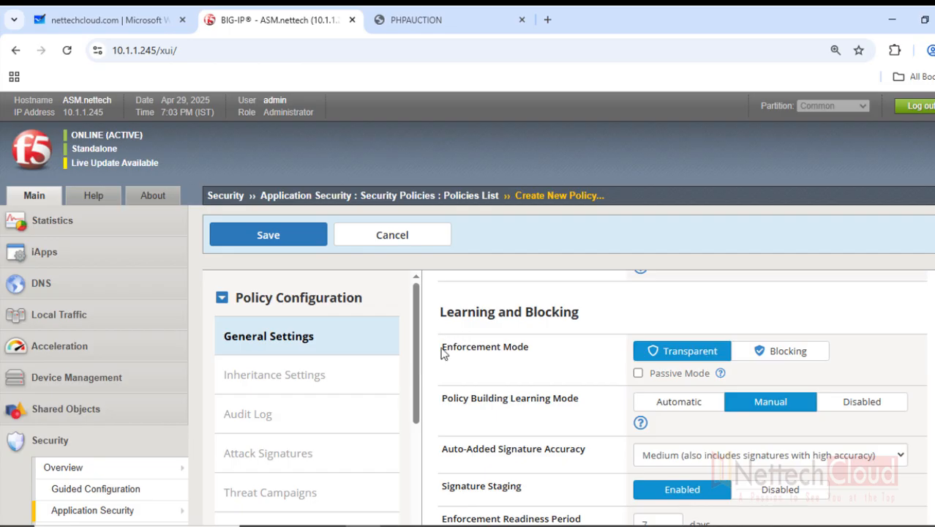
{"action": "left_click_drag", "start_coordinate": [443, 350], "coordinate": [529, 348]}
{"action": "left_click", "coordinate": [767, 352]}
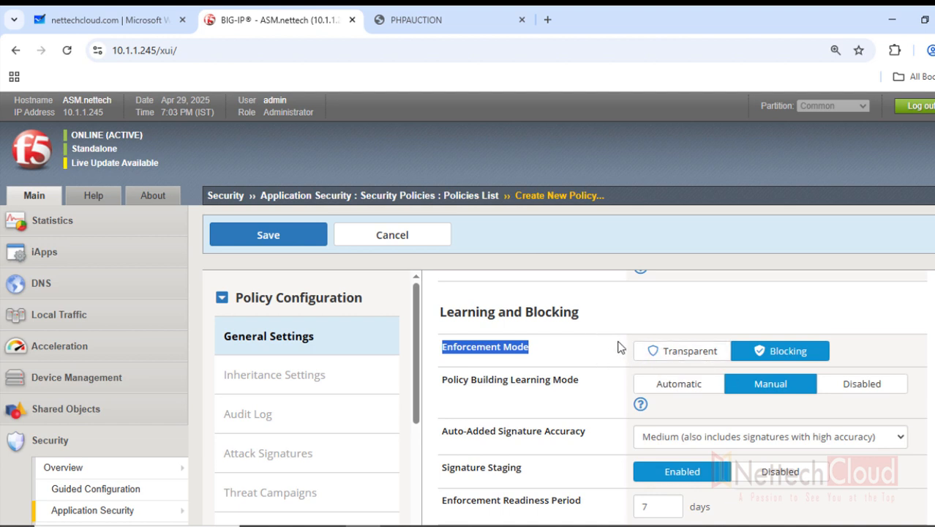
Add Unix/Linux and PHP as server technologies in the policy's advanced settings
{"action": "scroll", "coordinate": [597, 332], "scroll_direction": "down", "scroll_amount": 1}
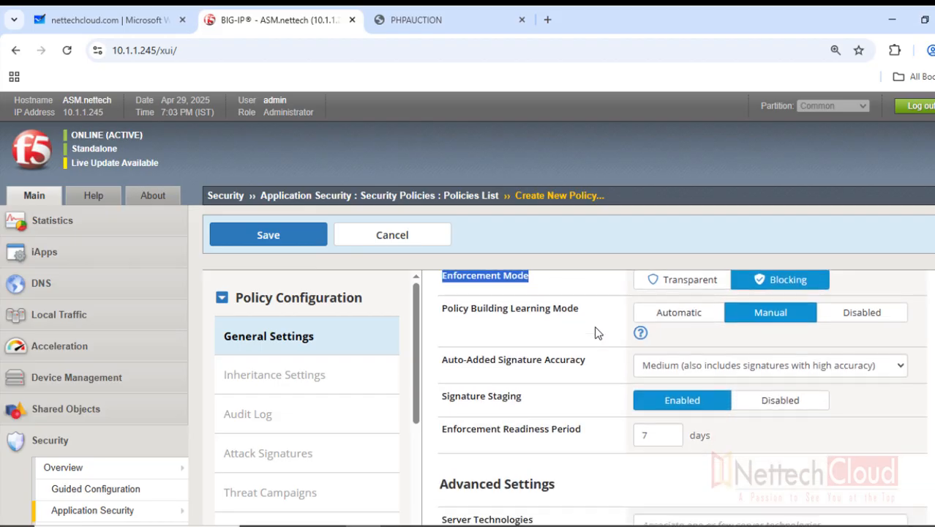
{"action": "left_click_drag", "start_coordinate": [448, 310], "coordinate": [565, 310]}
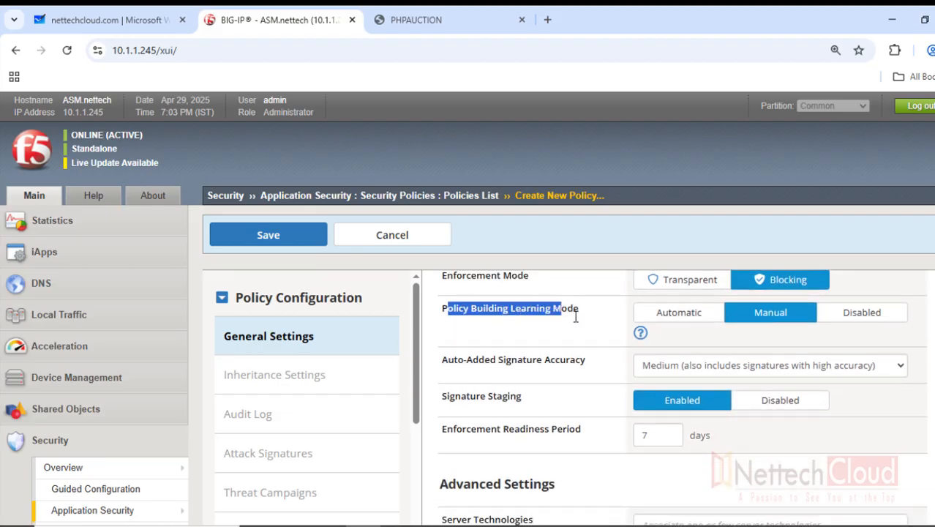
{"action": "scroll", "coordinate": [589, 322], "scroll_direction": "down", "scroll_amount": 1}
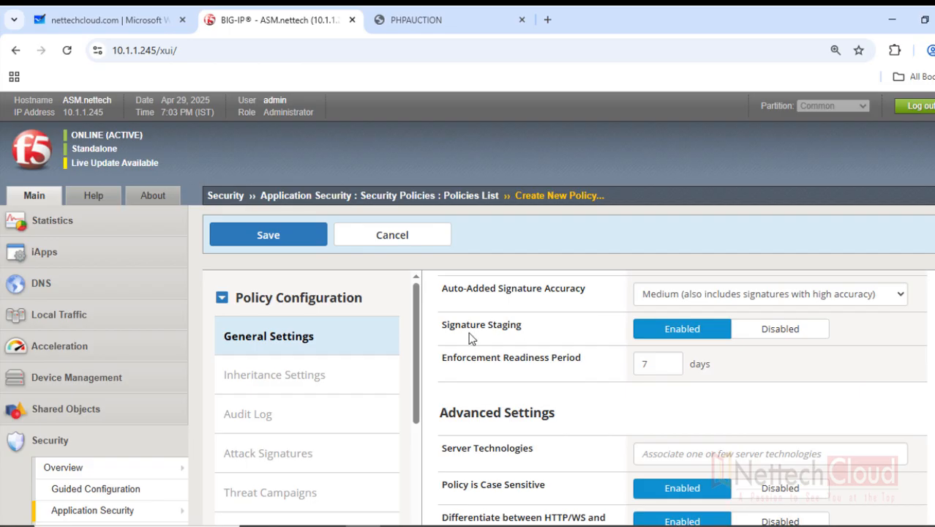
{"action": "left_click_drag", "start_coordinate": [441, 329], "coordinate": [536, 338]}
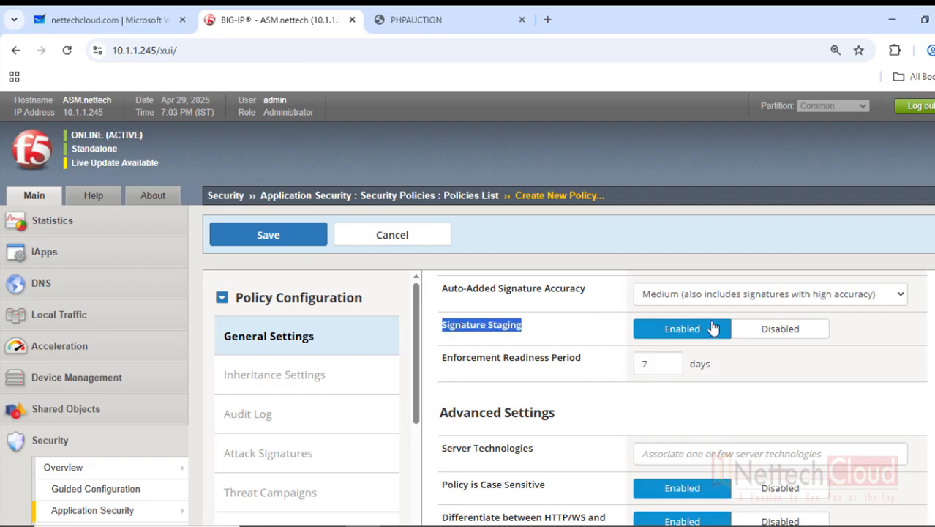
{"action": "scroll", "coordinate": [582, 342], "scroll_direction": "down", "scroll_amount": 1}
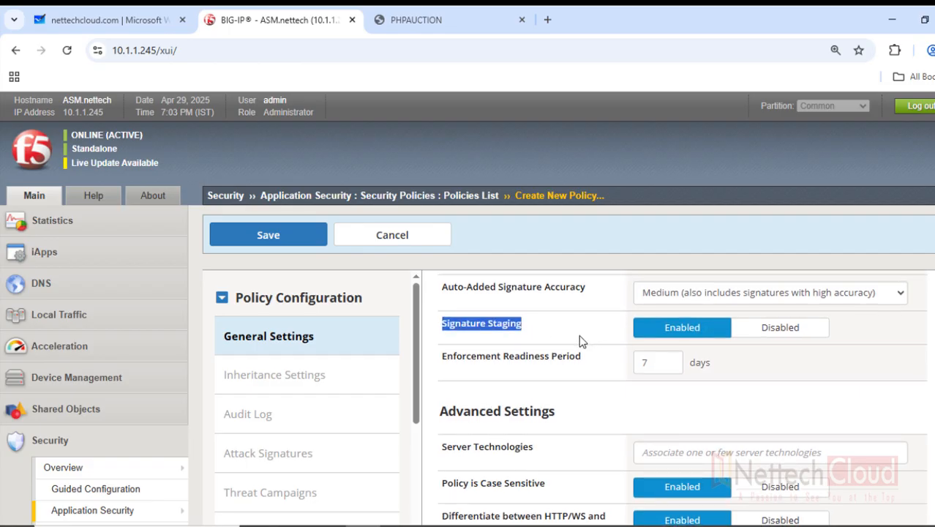
{"action": "left_click", "coordinate": [671, 452]}
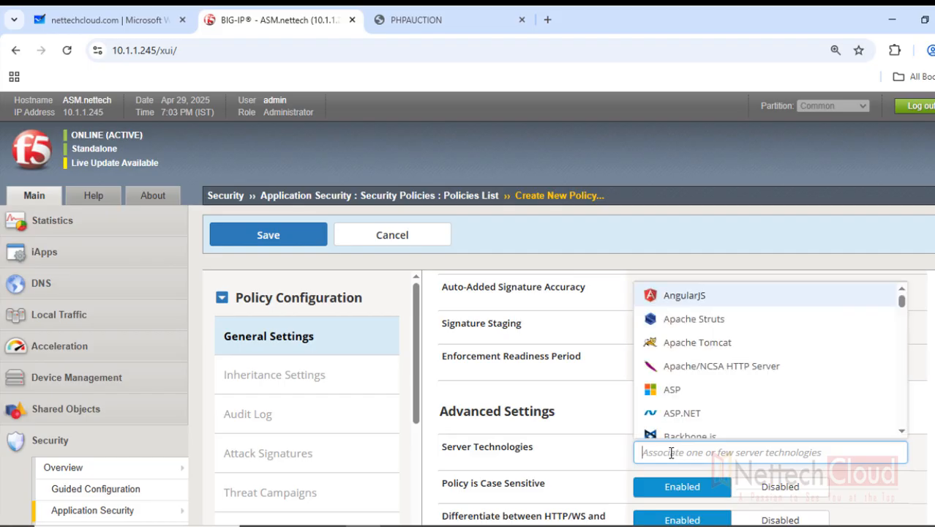
{"action": "type", "text": "linux"}
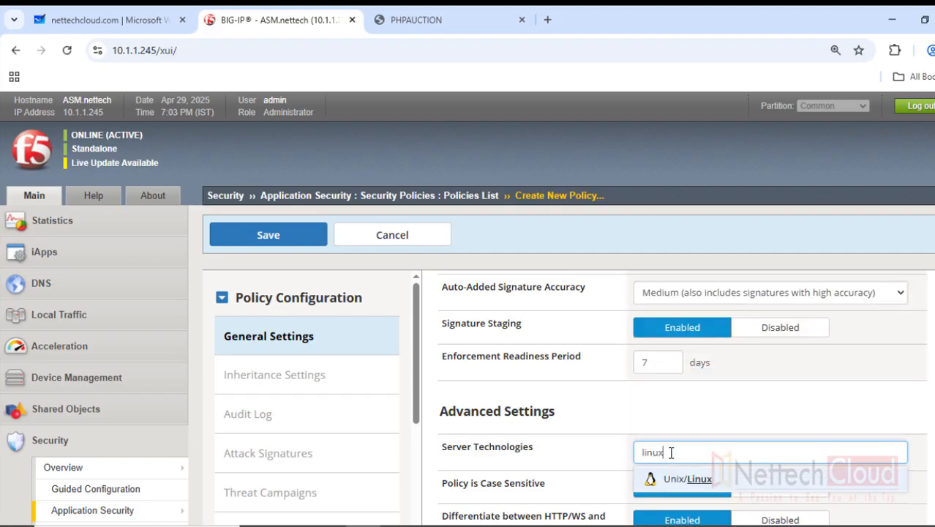
{"action": "left_click", "coordinate": [679, 477]}
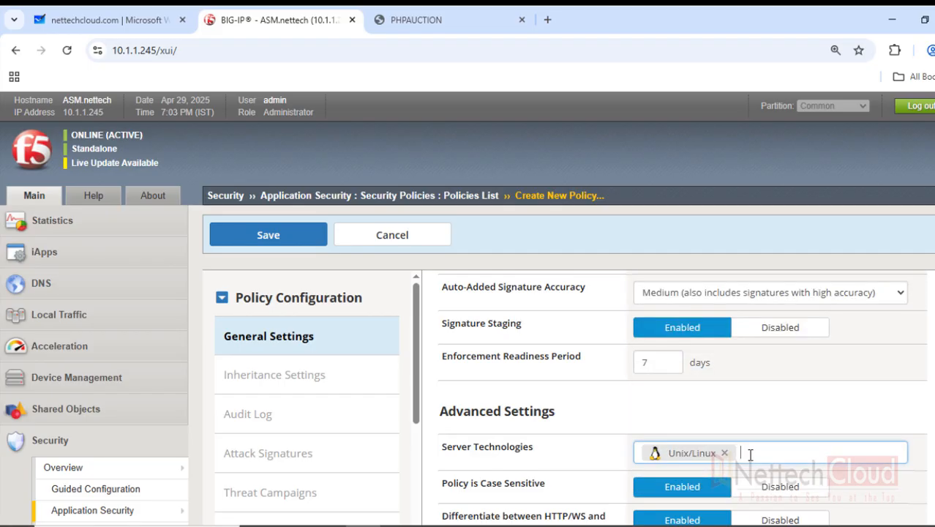
{"action": "left_click", "coordinate": [743, 455]}
{"action": "type", "text": "php"}
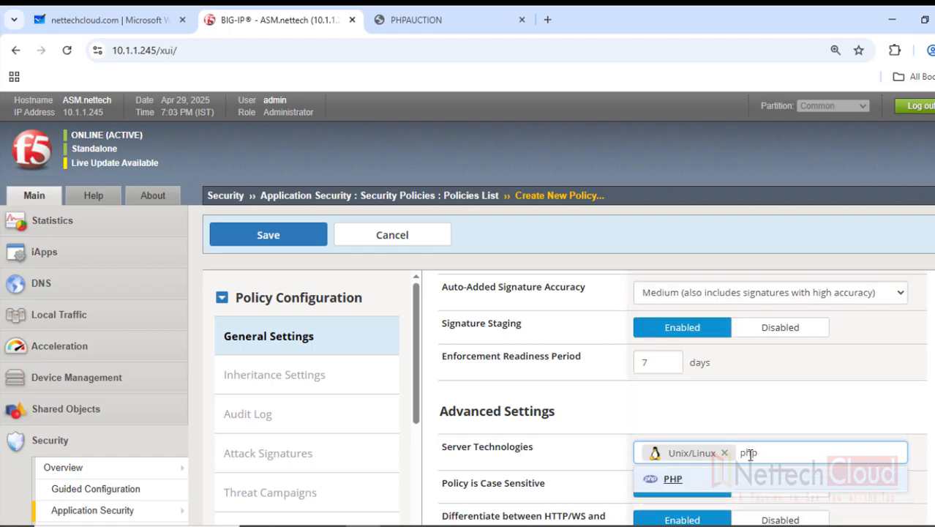
{"action": "left_click", "coordinate": [672, 478]}
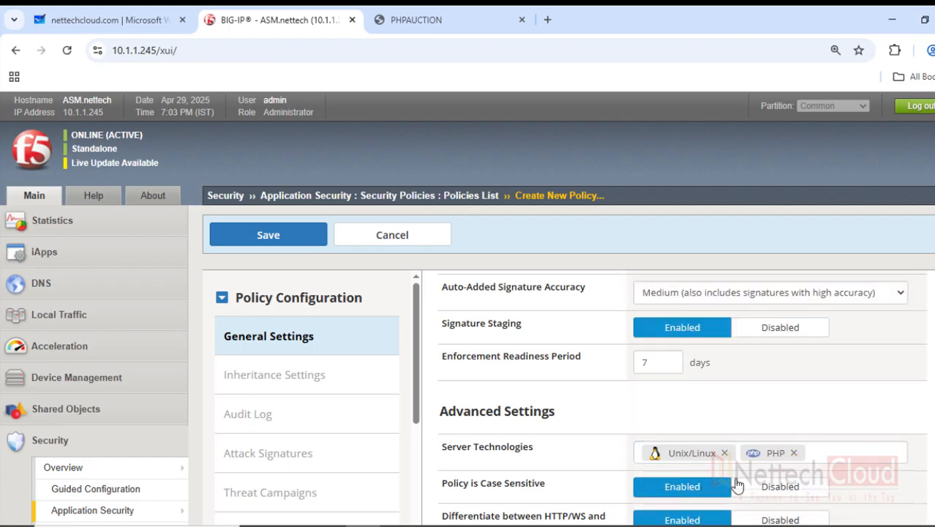
Add MySQL and Apache Tomcat to the policy's server technologies
{"action": "left_click", "coordinate": [833, 456]}
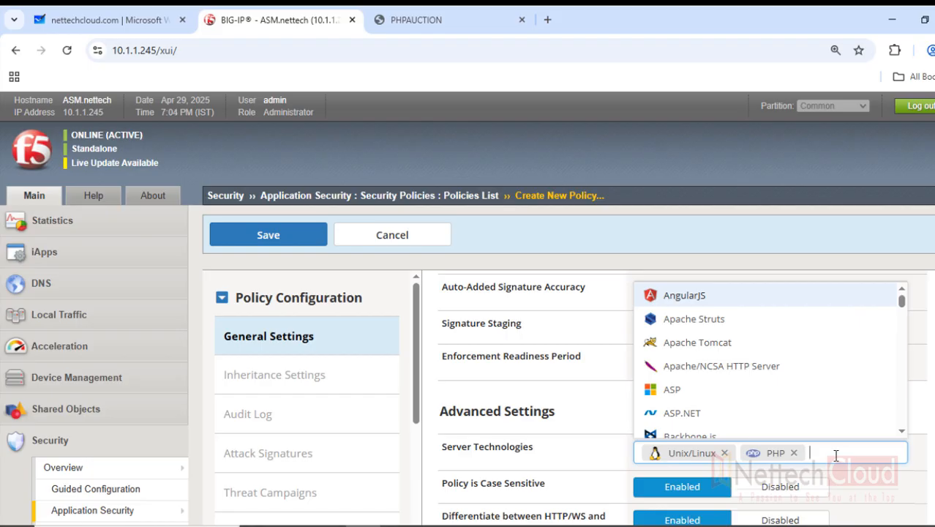
{"action": "type", "text": "mys"}
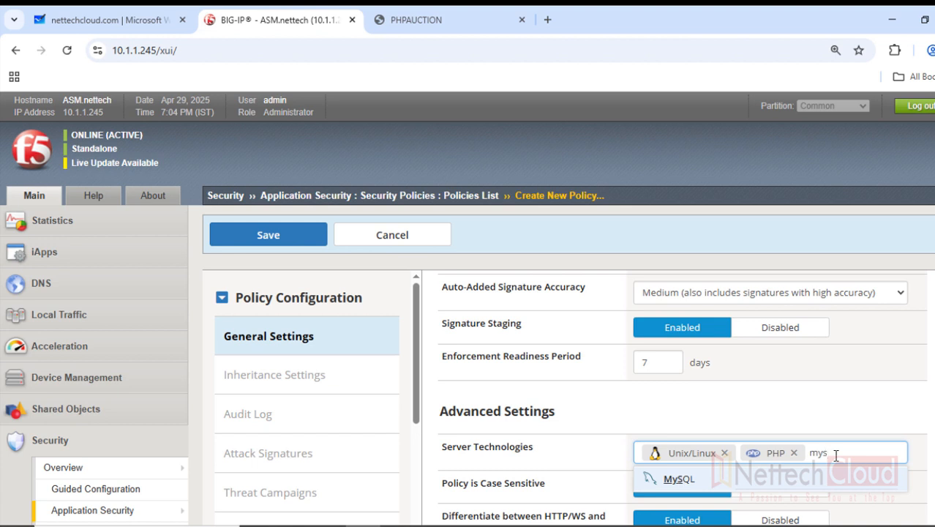
{"action": "left_click", "coordinate": [682, 480]}
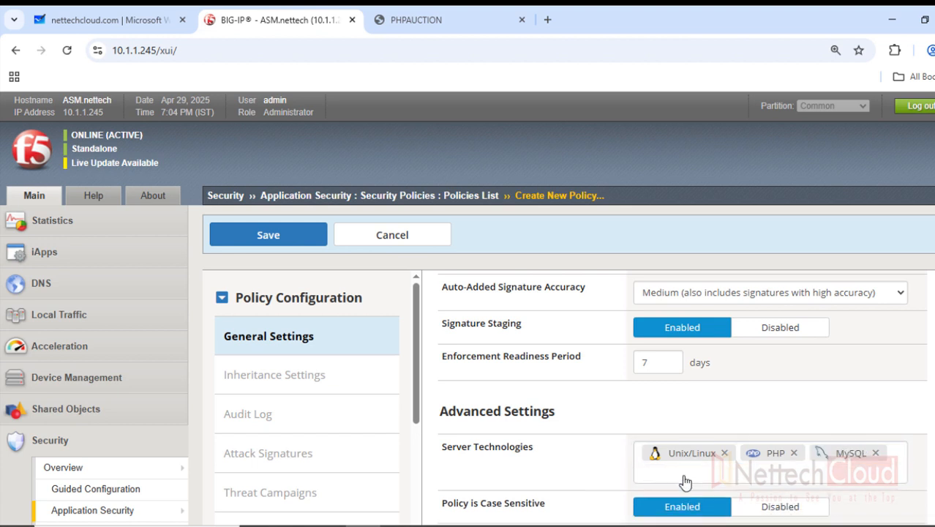
{"action": "left_click", "coordinate": [694, 472]}
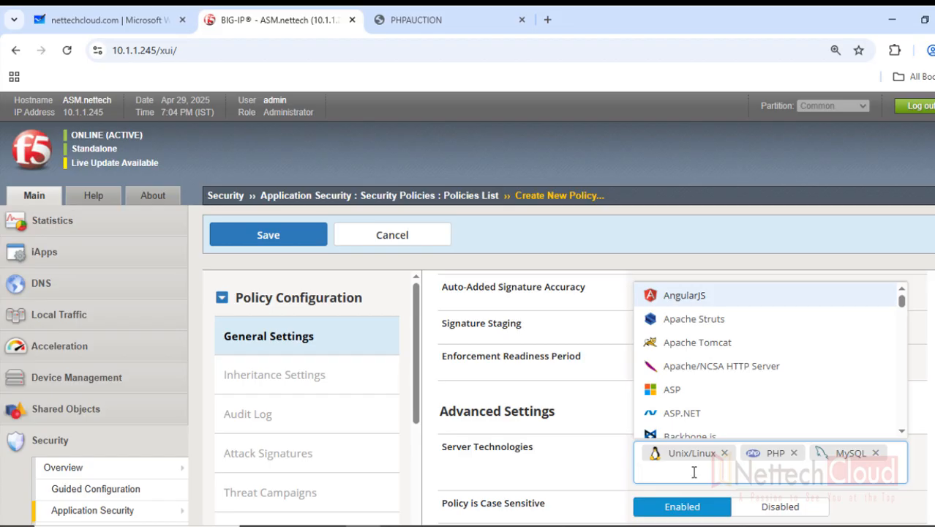
{"action": "type", "text": "tomc"}
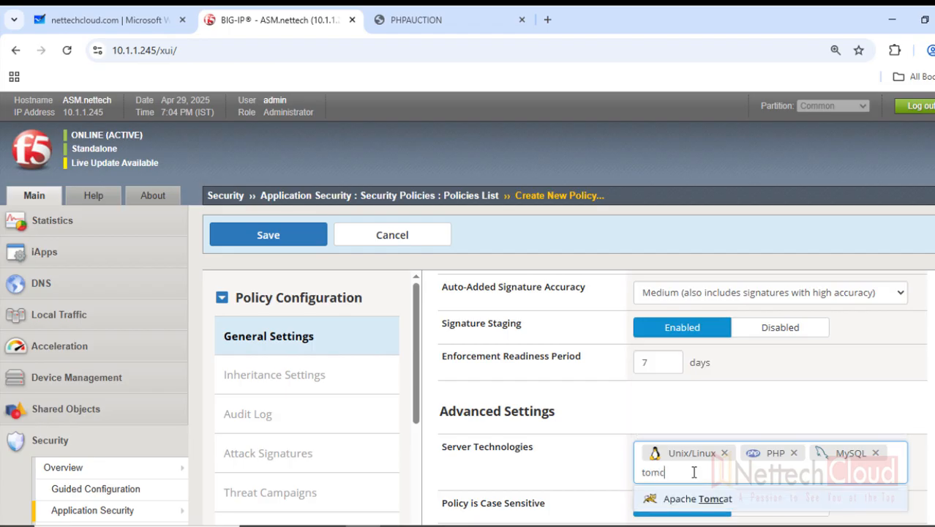
{"action": "left_click", "coordinate": [702, 499]}
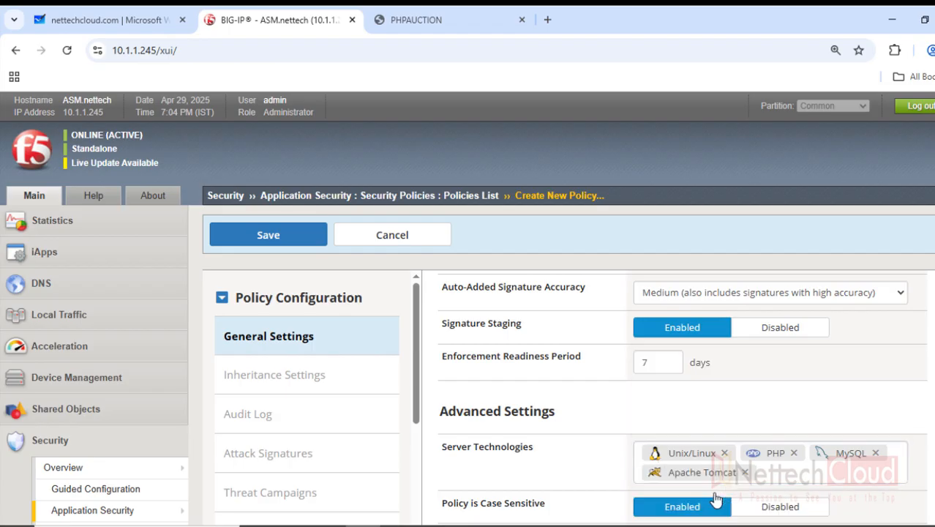
Save the new ASM_policy_BruteForcePrevention security policy
{"action": "scroll", "coordinate": [677, 395], "scroll_direction": "down", "scroll_amount": 3}
{"action": "scroll", "coordinate": [667, 371], "scroll_direction": "down", "scroll_amount": 1}
{"action": "scroll", "coordinate": [664, 368], "scroll_direction": "up", "scroll_amount": 3}
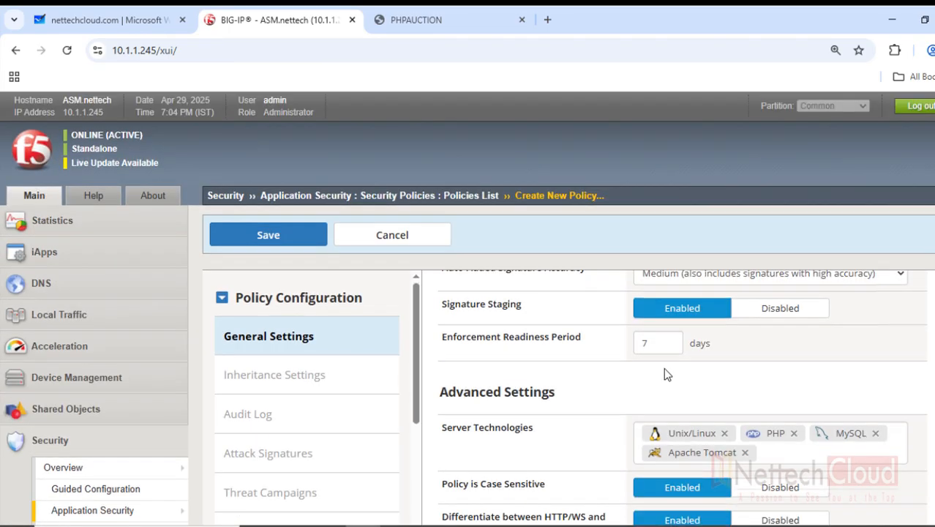
{"action": "scroll", "coordinate": [618, 371], "scroll_direction": "up", "scroll_amount": 3}
{"action": "scroll", "coordinate": [618, 371], "scroll_direction": "up", "scroll_amount": 5}
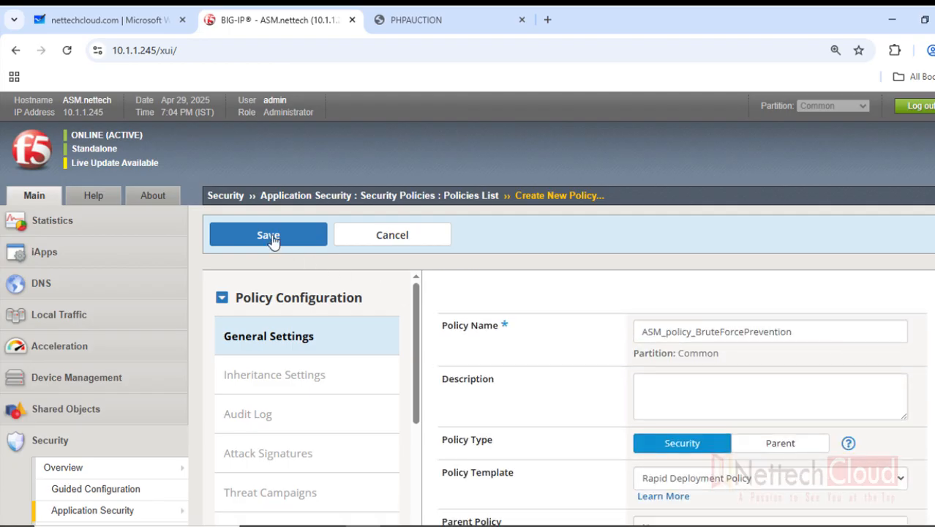
{"action": "left_click", "coordinate": [268, 235]}
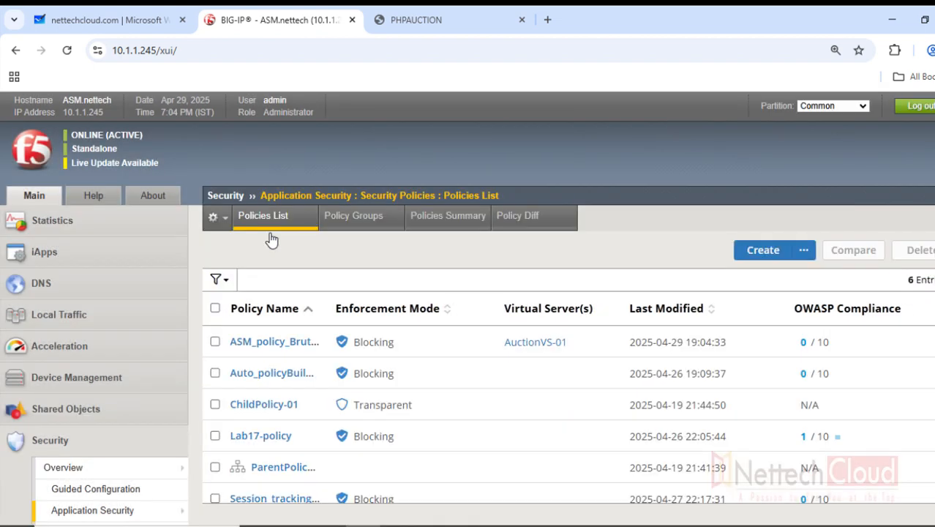
Open the ASM_policy_BruteForcePrevention policy from the policies list and highlight its policy name
{"action": "scroll", "coordinate": [354, 295], "scroll_direction": "down", "scroll_amount": 2}
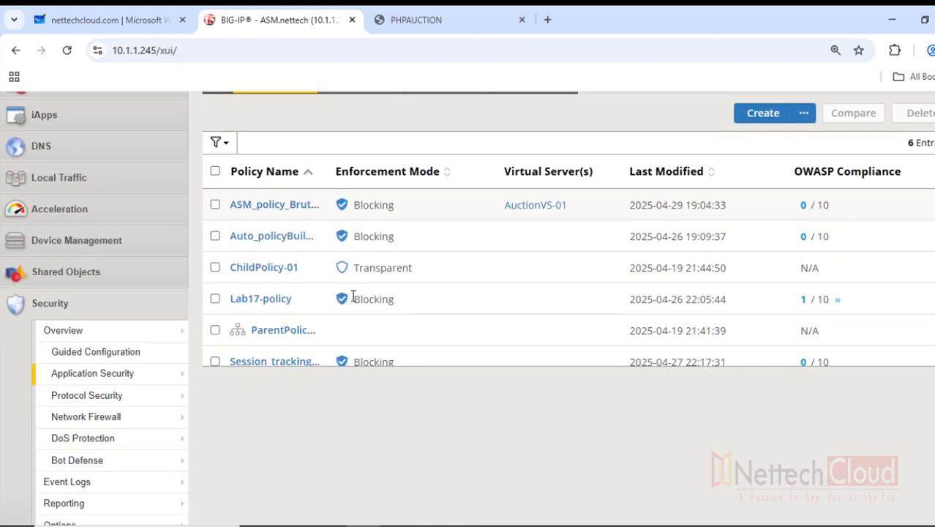
{"action": "left_click", "coordinate": [261, 199]}
{"action": "scroll", "coordinate": [306, 208], "scroll_direction": "up", "scroll_amount": 2}
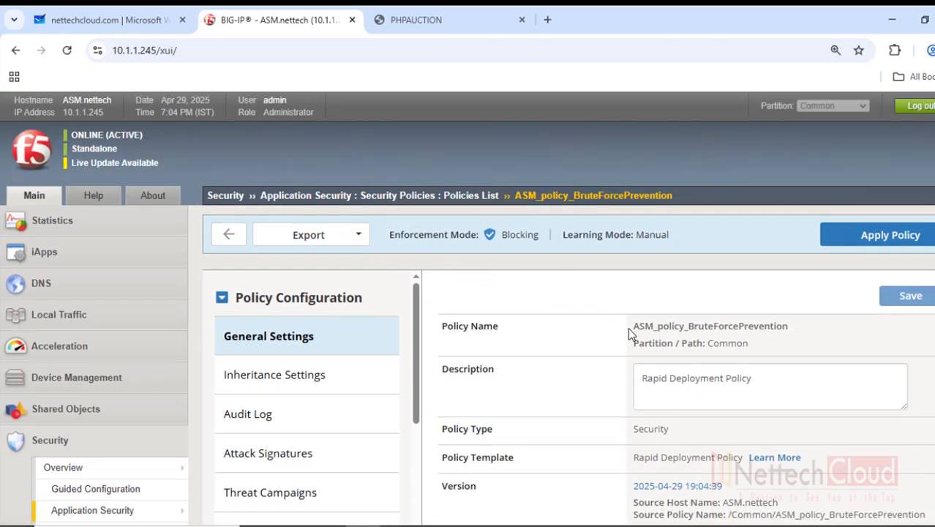
{"action": "left_click_drag", "start_coordinate": [630, 327], "coordinate": [803, 331]}
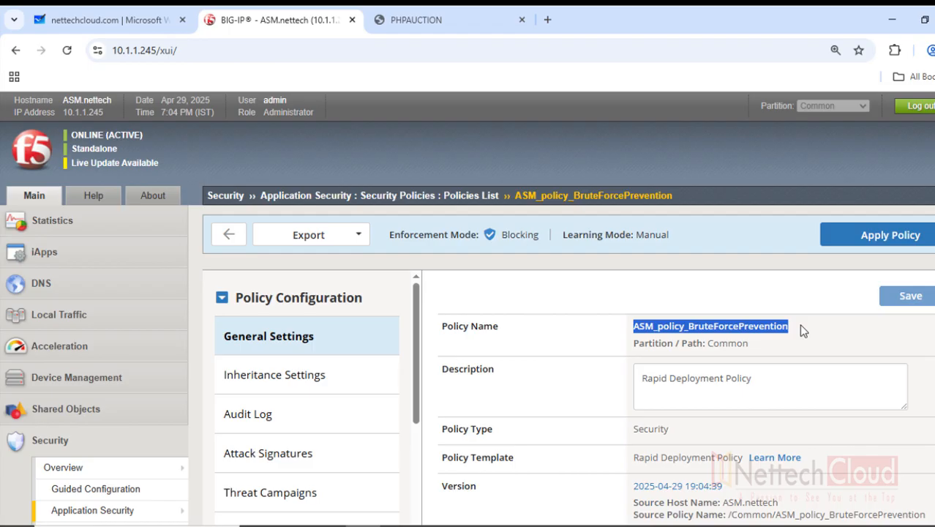
Mark the Sessions and Logins and Application Security entries with the highlighter and clear the annotations
{"action": "scroll", "coordinate": [334, 362], "scroll_direction": "down", "scroll_amount": 2}
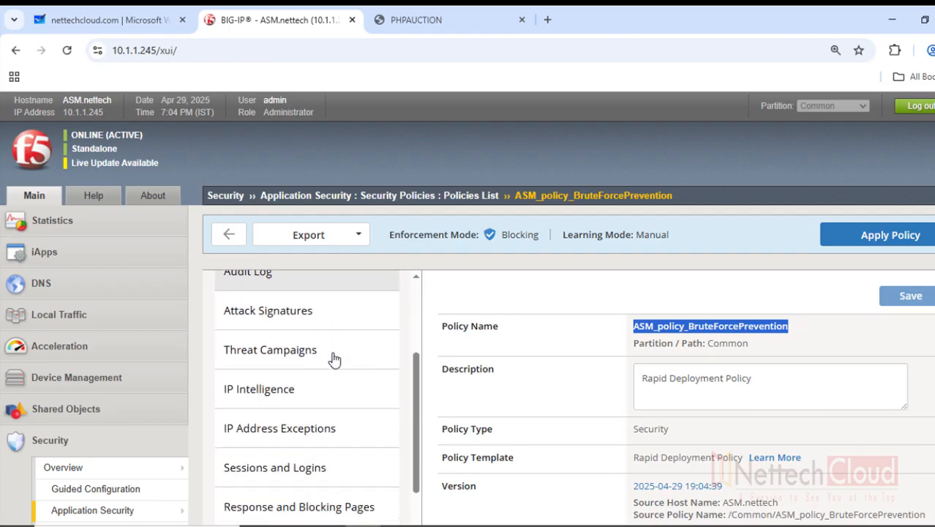
{"action": "scroll", "coordinate": [334, 360], "scroll_direction": "down", "scroll_amount": 1}
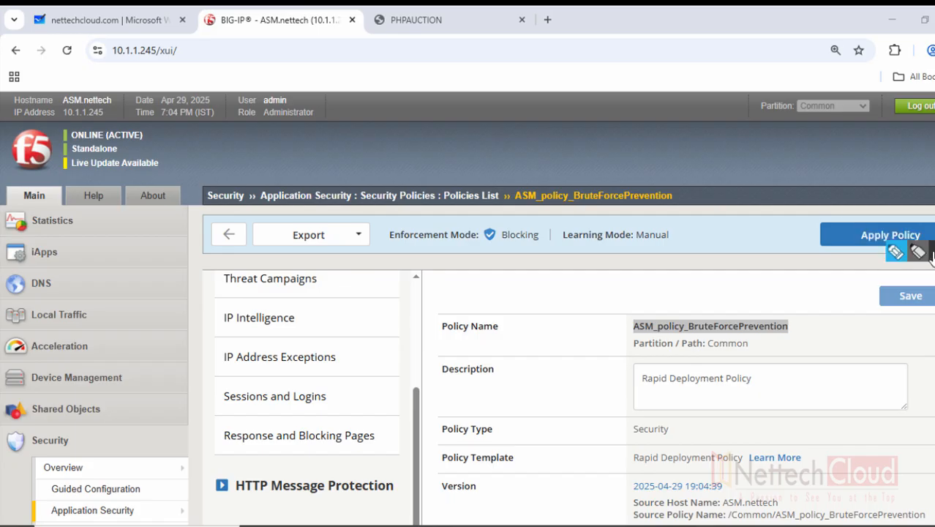
{"action": "left_click", "coordinate": [917, 252]}
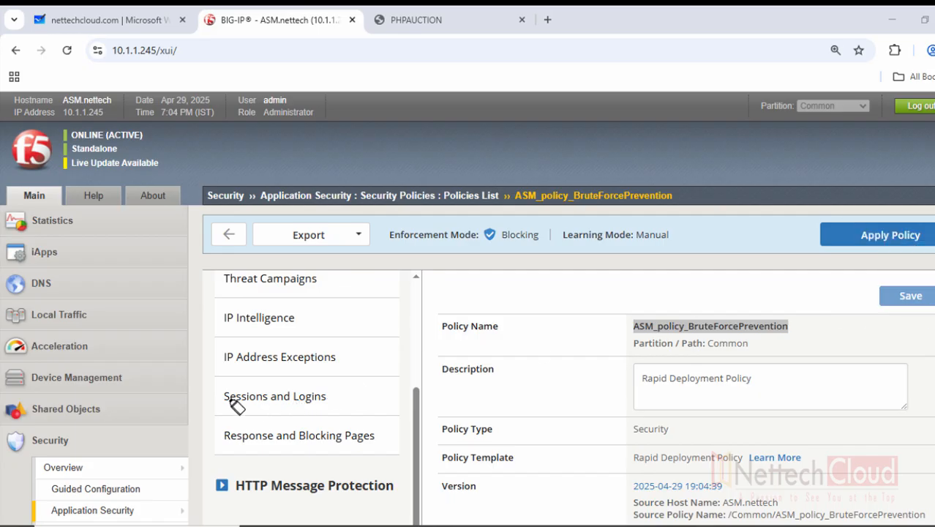
{"action": "mouse_move", "coordinate": [223, 396]}
{"action": "left_mouse_down"}
{"action": "mouse_move", "coordinate": [319, 408]}
{"action": "mouse_move", "coordinate": [235, 397]}
{"action": "mouse_move", "coordinate": [299, 392]}
{"action": "left_mouse_up"}
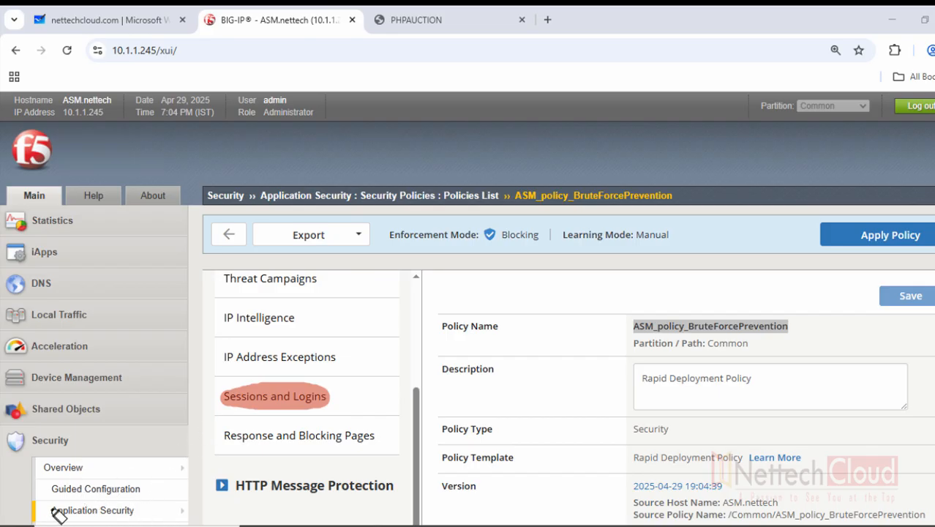
{"action": "left_click_drag", "start_coordinate": [45, 510], "coordinate": [132, 513]}
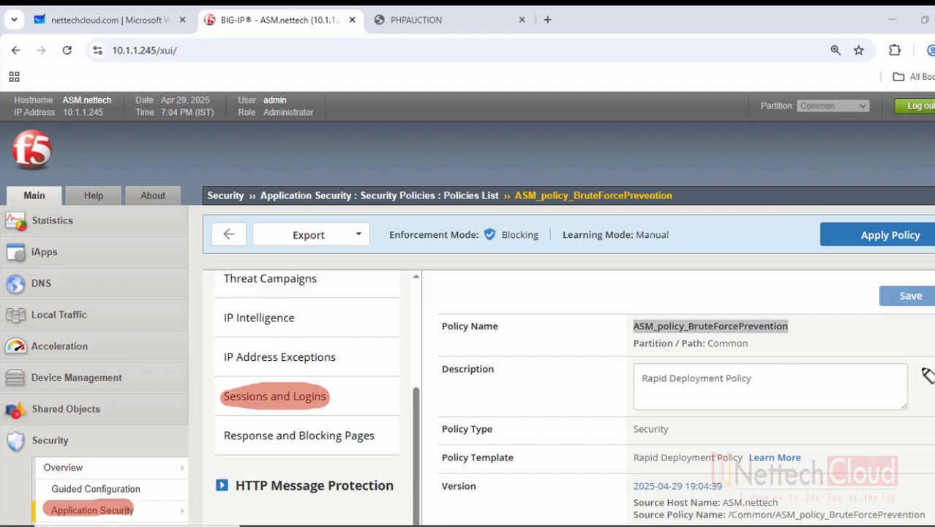
{"action": "left_click", "coordinate": [934, 359]}
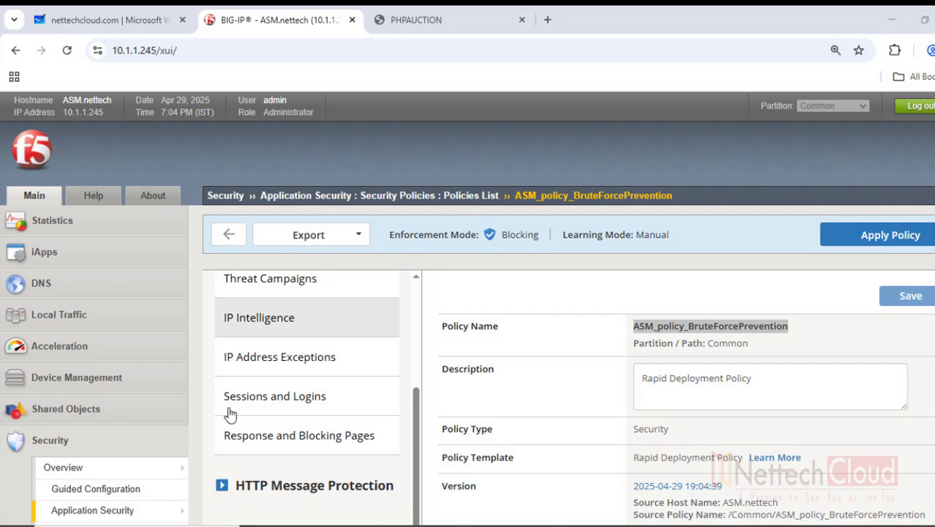
Open the policy's Sessions and Logins settings and highlight the Login Pages label
{"action": "left_click", "coordinate": [260, 404]}
{"action": "left_click", "coordinate": [260, 404]}
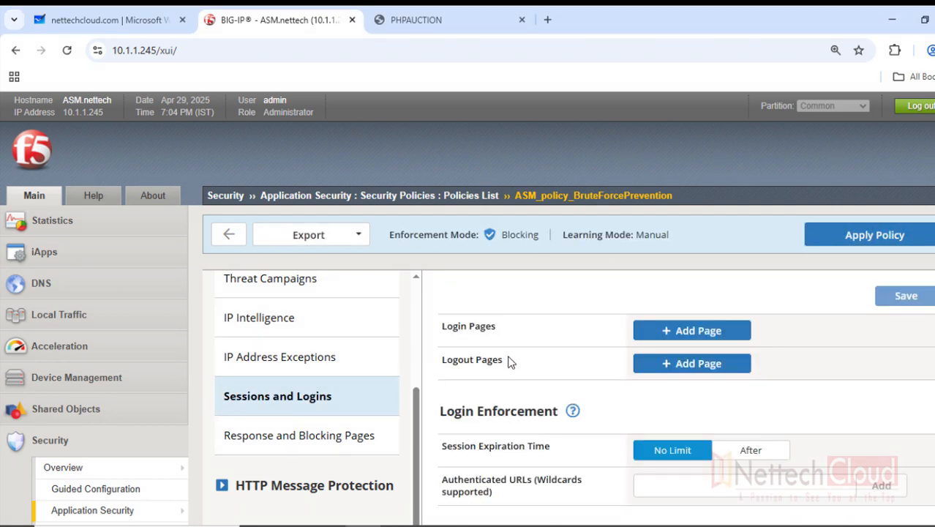
{"action": "left_click_drag", "start_coordinate": [442, 332], "coordinate": [497, 330]}
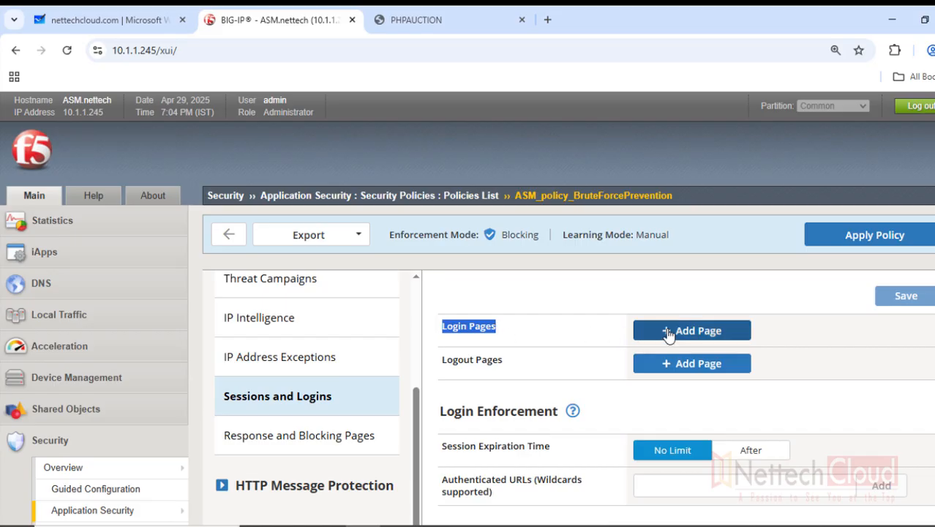
Switch to the PHPAUCTION site and open its user login page
{"action": "left_click", "coordinate": [424, 21]}
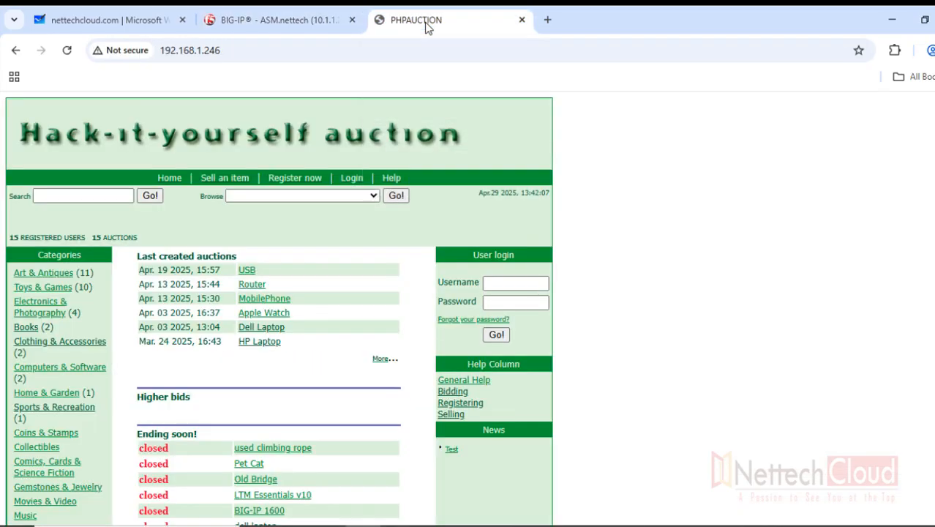
{"action": "left_click", "coordinate": [353, 183]}
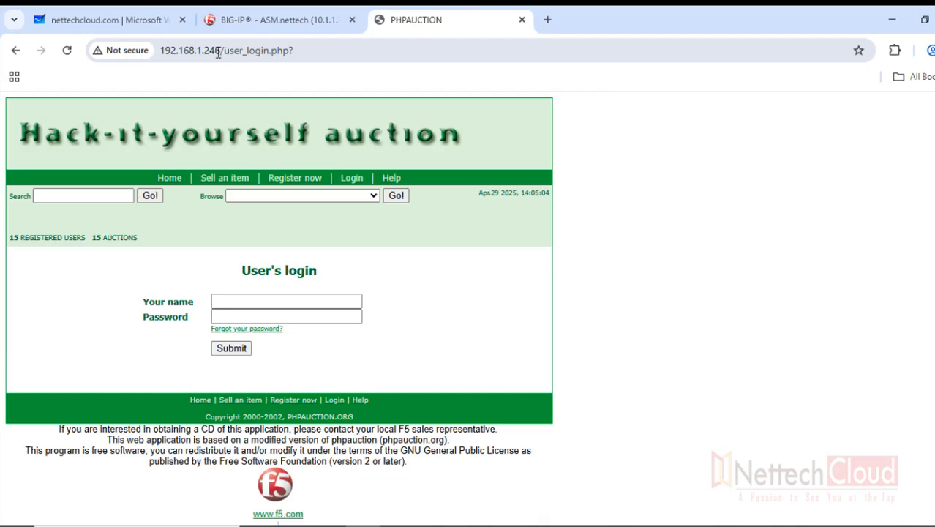
Mark the first pool server, the F5 BIGIP and Host1 on the whiteboard diagram with the highlighter, and clear the annotations
{"action": "left_click", "coordinate": [123, 23]}
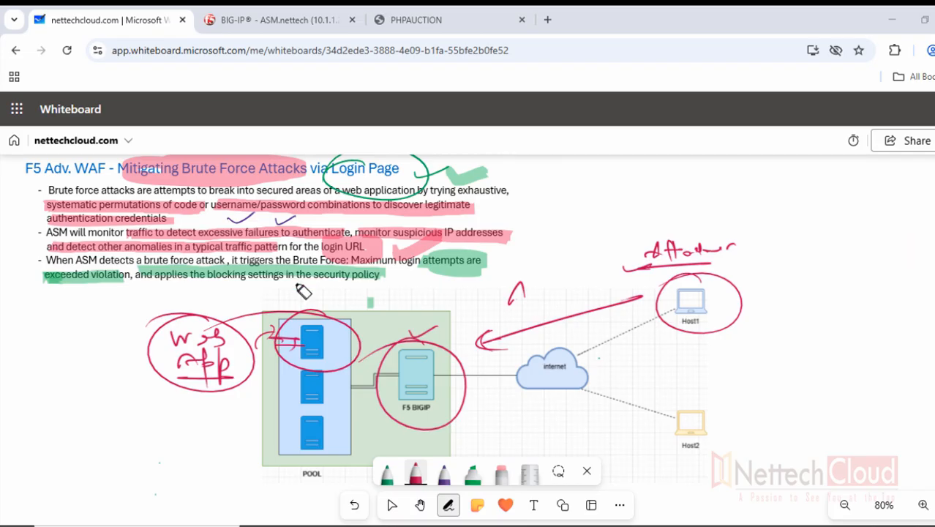
{"action": "left_click_drag", "start_coordinate": [304, 335], "coordinate": [324, 350]}
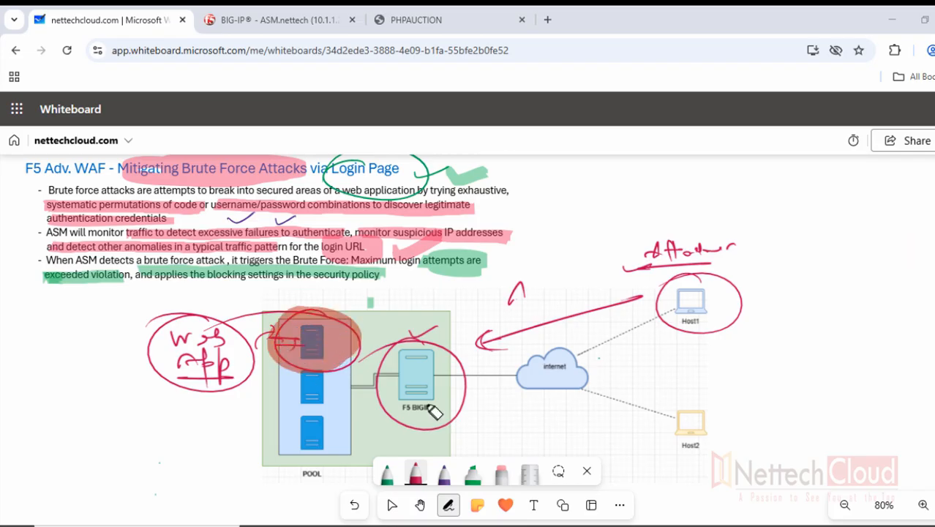
{"action": "mouse_move", "coordinate": [396, 353]}
{"action": "left_mouse_down"}
{"action": "mouse_move", "coordinate": [410, 410]}
{"action": "mouse_move", "coordinate": [443, 357]}
{"action": "mouse_move", "coordinate": [414, 376]}
{"action": "left_mouse_up"}
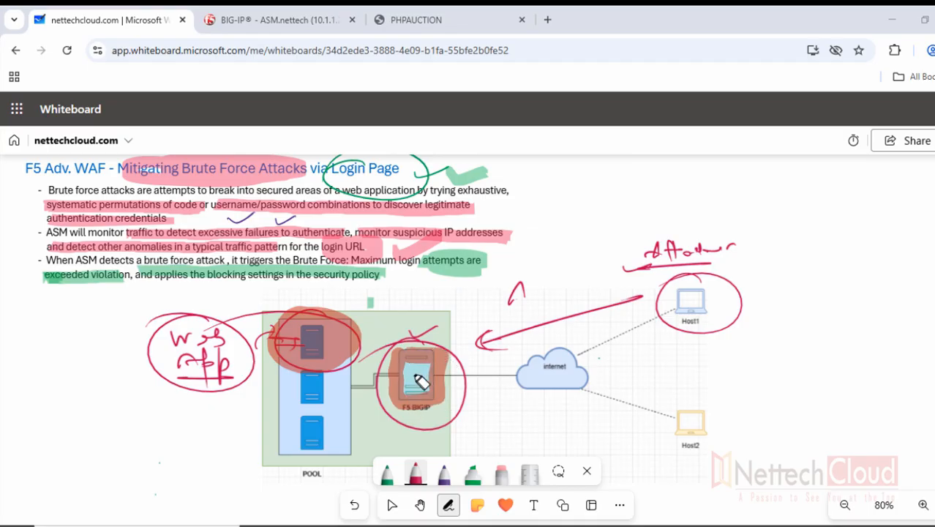
{"action": "mouse_move", "coordinate": [425, 381]}
{"action": "left_mouse_down"}
{"action": "mouse_move", "coordinate": [424, 369]}
{"action": "mouse_move", "coordinate": [436, 378]}
{"action": "mouse_move", "coordinate": [417, 372]}
{"action": "mouse_move", "coordinate": [424, 390]}
{"action": "left_mouse_up"}
{"action": "mouse_move", "coordinate": [745, 334]}
{"action": "left_mouse_down"}
{"action": "mouse_move", "coordinate": [754, 332]}
{"action": "mouse_move", "coordinate": [747, 347]}
{"action": "left_mouse_up"}
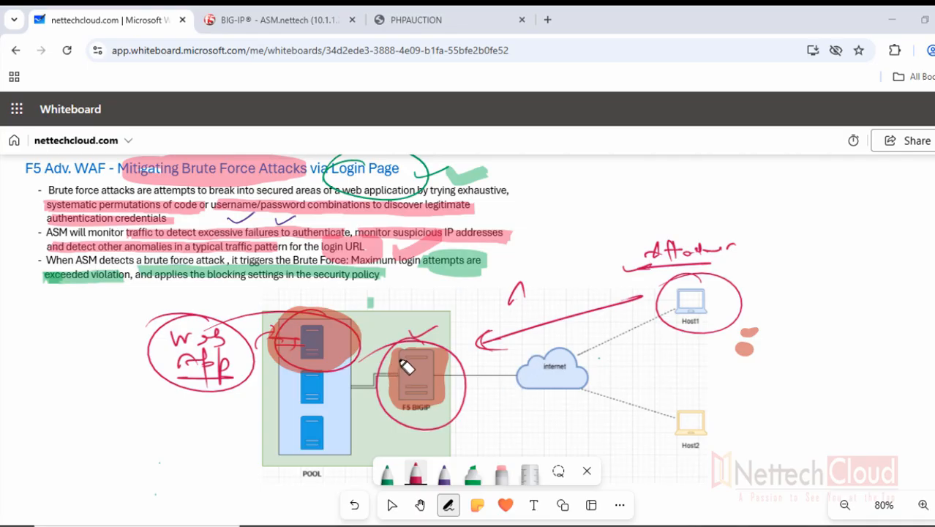
{"action": "mouse_move", "coordinate": [407, 365]}
{"action": "left_mouse_down"}
{"action": "mouse_move", "coordinate": [395, 344]}
{"action": "mouse_move", "coordinate": [446, 358]}
{"action": "mouse_move", "coordinate": [399, 353]}
{"action": "mouse_move", "coordinate": [442, 412]}
{"action": "mouse_move", "coordinate": [448, 364]}
{"action": "mouse_move", "coordinate": [428, 416]}
{"action": "left_mouse_up"}
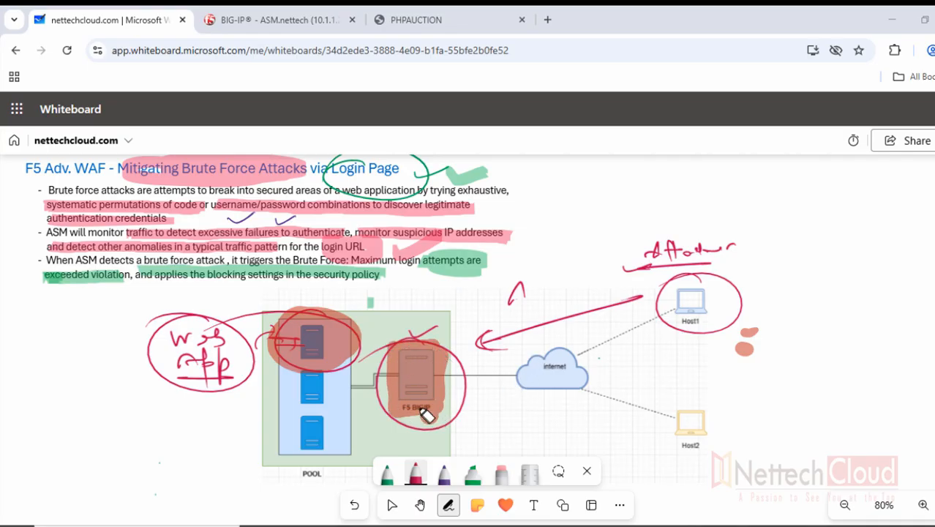
{"action": "left_click_drag", "start_coordinate": [375, 366], "coordinate": [390, 376]}
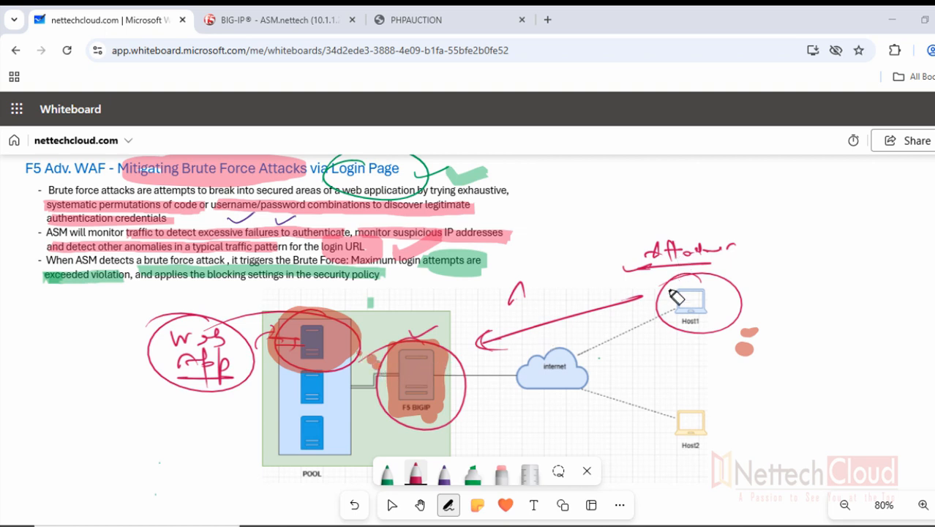
{"action": "mouse_move", "coordinate": [703, 278]}
{"action": "left_mouse_down"}
{"action": "mouse_move", "coordinate": [666, 294]}
{"action": "mouse_move", "coordinate": [699, 334]}
{"action": "mouse_move", "coordinate": [747, 299]}
{"action": "mouse_move", "coordinate": [666, 273]}
{"action": "left_mouse_up"}
{"action": "left_click_drag", "start_coordinate": [231, 316], "coordinate": [245, 312]}
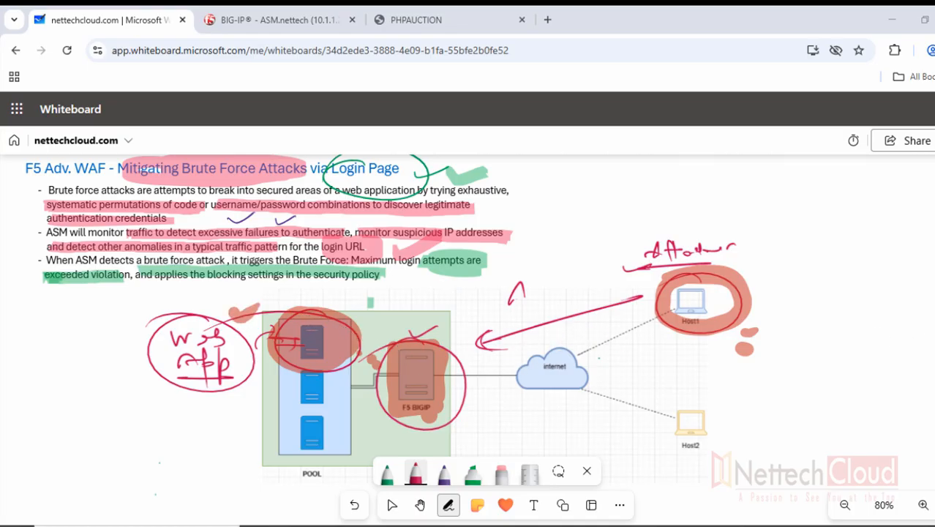
{"action": "left_click", "coordinate": [934, 272]}
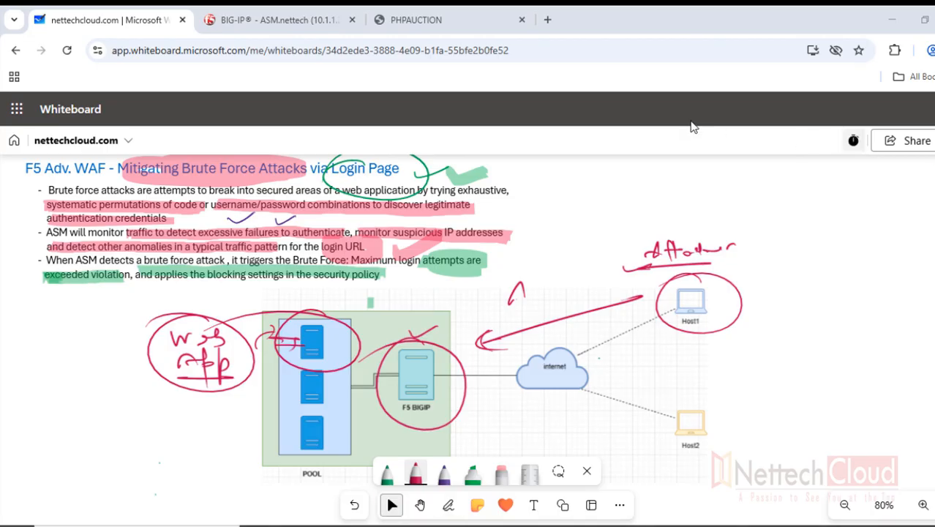
Return to the PHPAUCTION login page and examine its user_login.php path and the name and password fields
{"action": "left_click", "coordinate": [458, 20]}
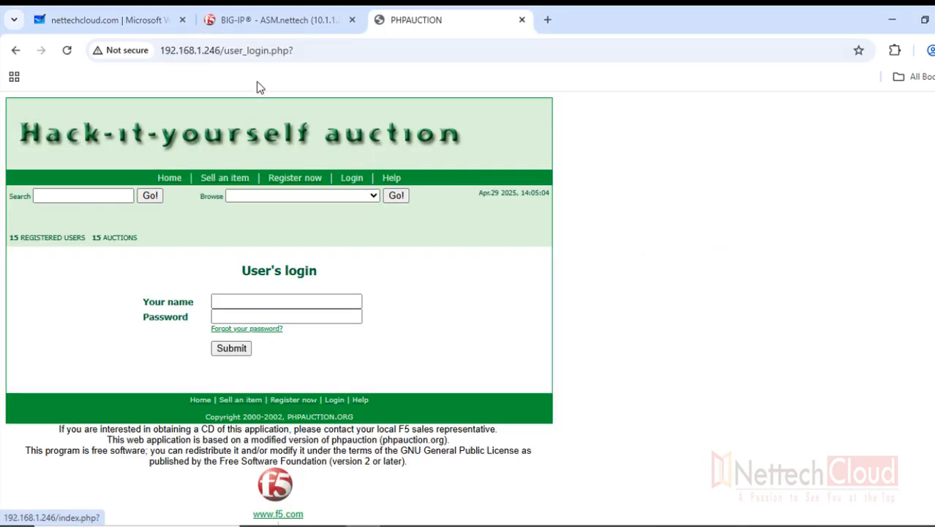
{"action": "left_click", "coordinate": [272, 51]}
{"action": "left_click", "coordinate": [247, 50]}
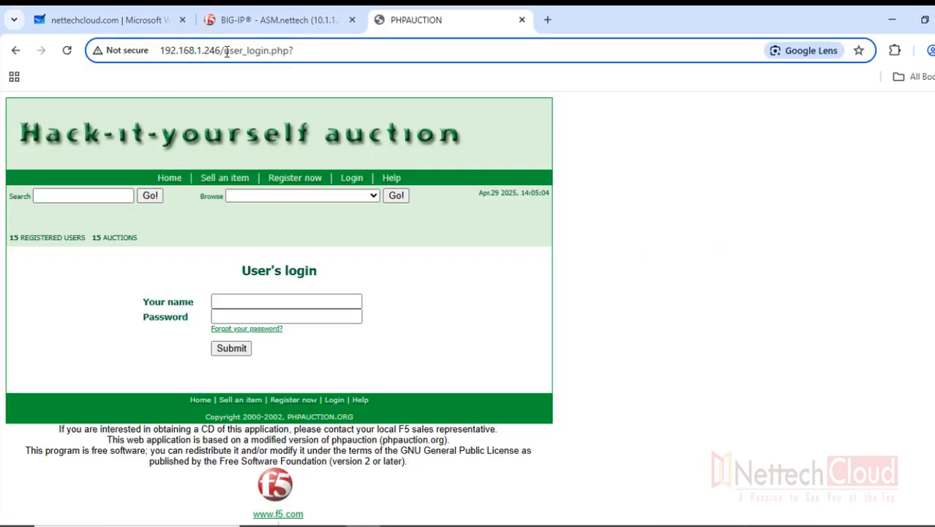
{"action": "left_click_drag", "start_coordinate": [224, 51], "coordinate": [290, 50]}
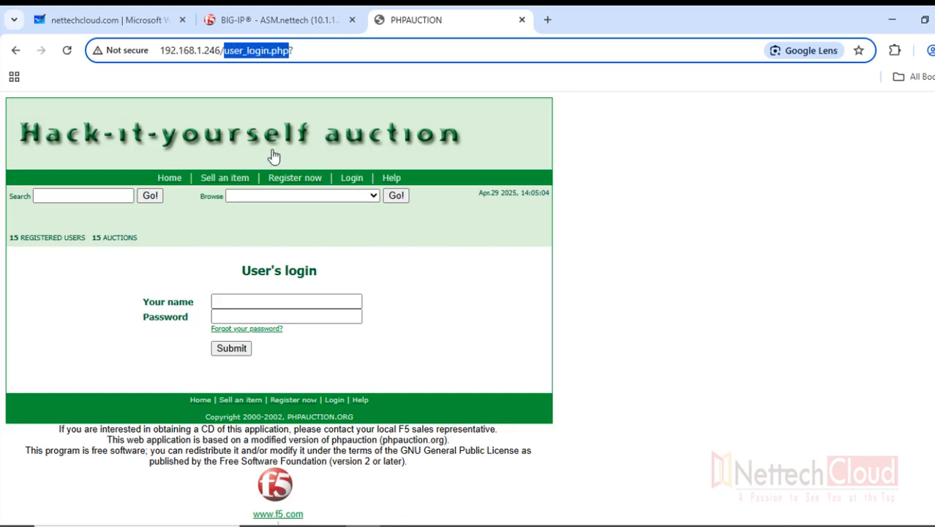
{"action": "left_click", "coordinate": [254, 300]}
{"action": "left_click", "coordinate": [232, 316]}
{"action": "left_click", "coordinate": [226, 303]}
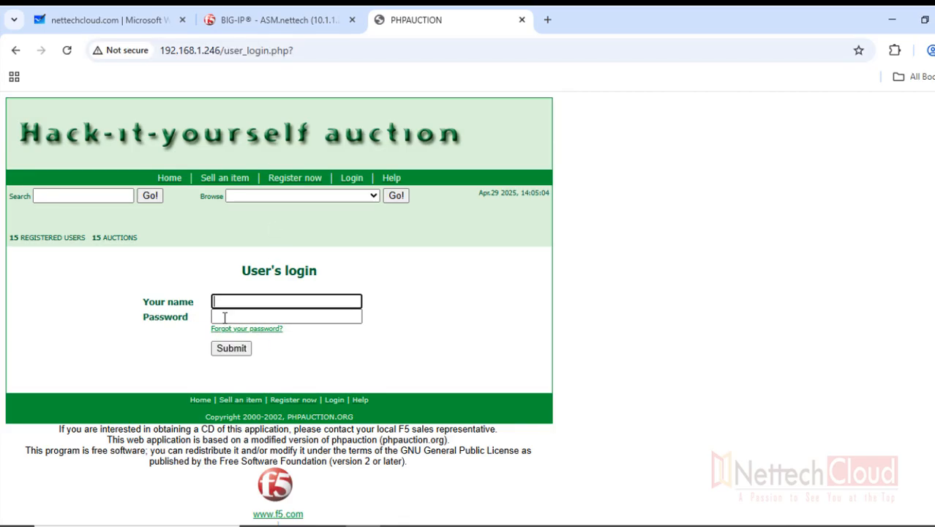
{"action": "left_click", "coordinate": [225, 317]}
{"action": "left_click", "coordinate": [225, 299]}
{"action": "left_click", "coordinate": [224, 316]}
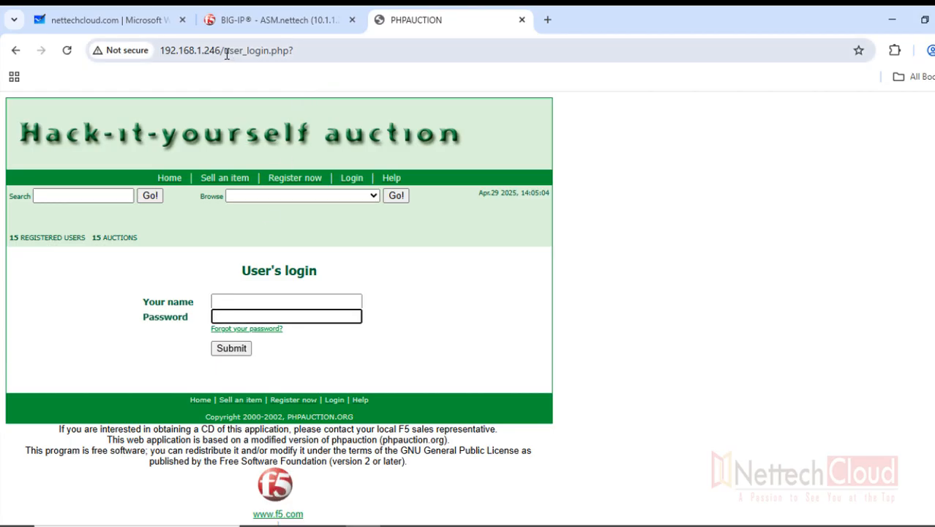
Copy user_login.php from the auction login page's address and use it as the explicit HTTP login URL of a new BIG-IP login page
{"action": "left_click_drag", "start_coordinate": [225, 52], "coordinate": [291, 53]}
{"action": "key", "text": "ctrl+c"}
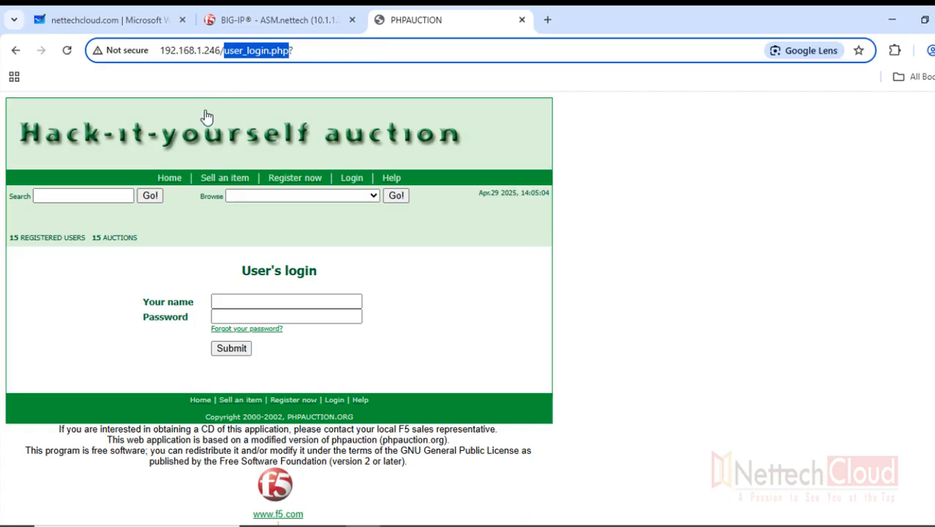
{"action": "left_click", "coordinate": [265, 20]}
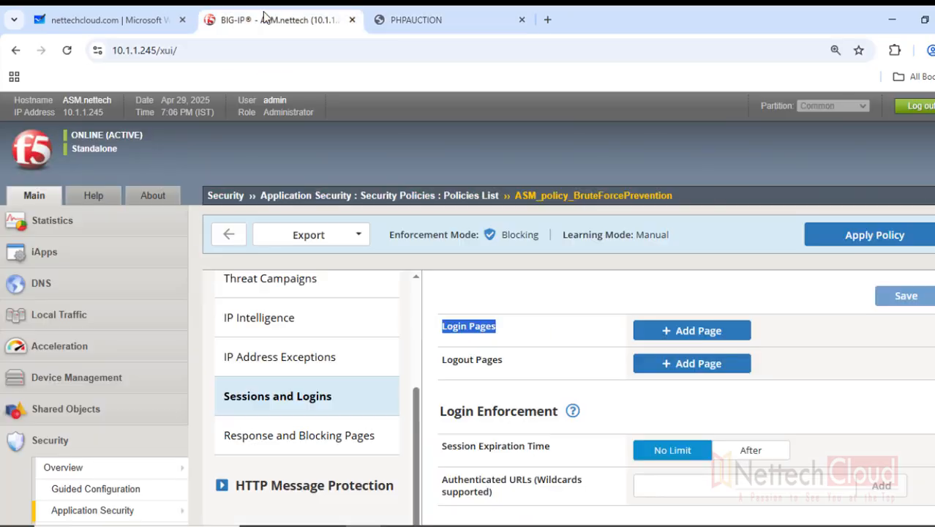
{"action": "left_click", "coordinate": [688, 331]}
{"action": "left_click", "coordinate": [475, 344]}
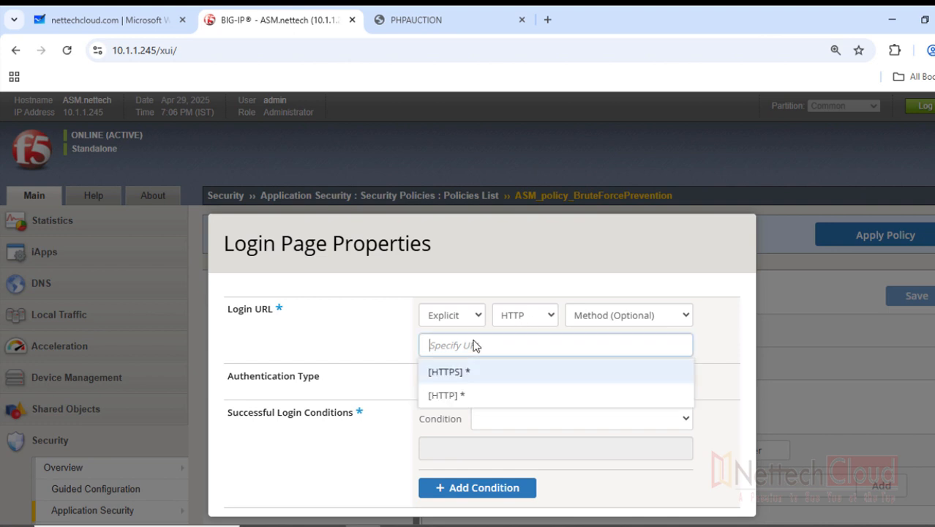
{"action": "key", "text": "ctrl+v"}
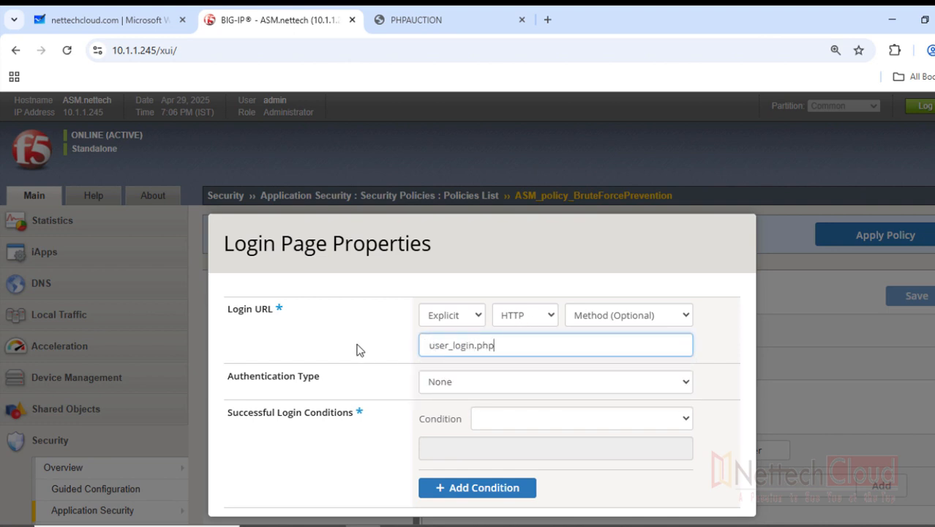
Set the login page's authentication type to HTML Form with parameter names username and password
{"action": "left_click", "coordinate": [601, 381]}
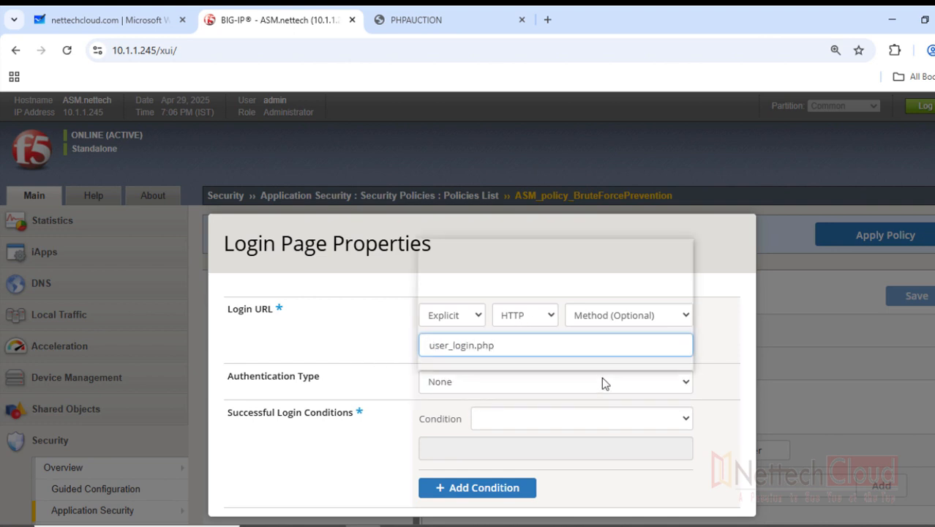
{"action": "left_click", "coordinate": [475, 268]}
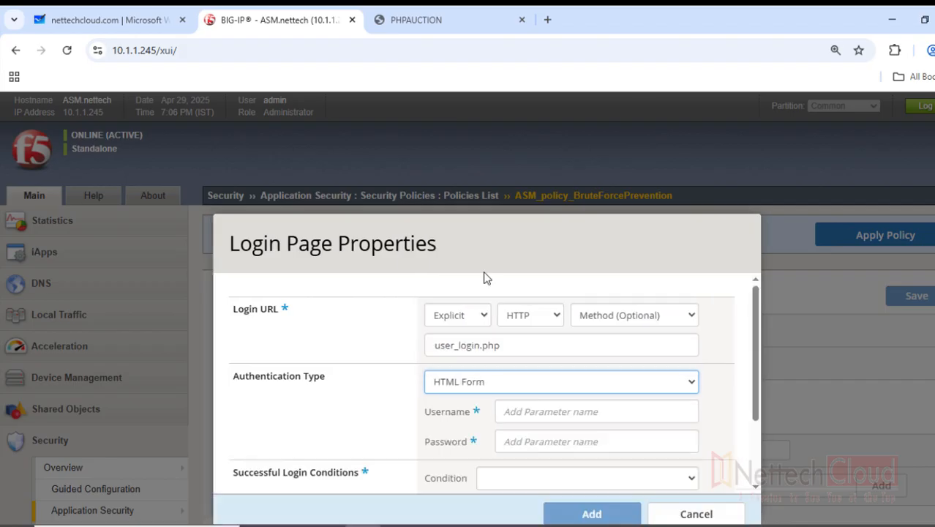
{"action": "left_click", "coordinate": [521, 415]}
{"action": "type", "text": "us"}
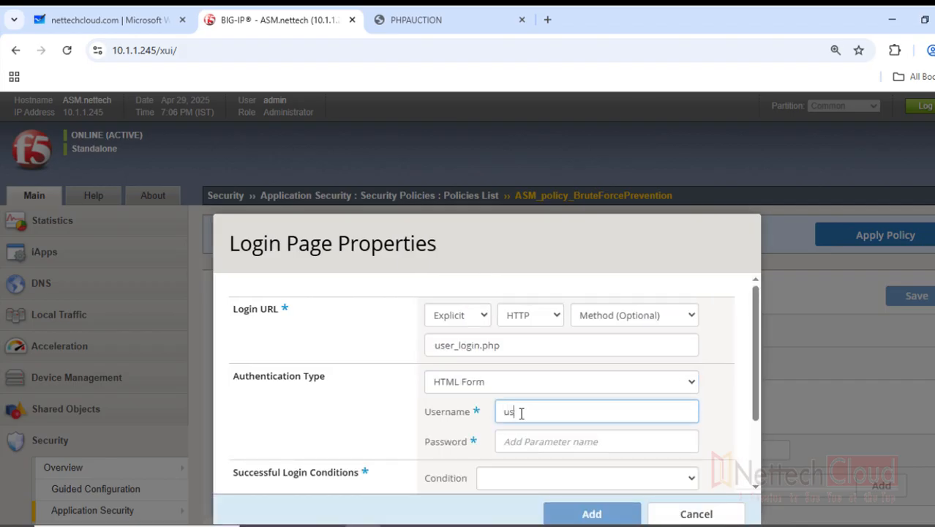
{"action": "type", "text": "ername"}
{"action": "key", "text": "Tab"}
{"action": "type", "text": "password"}
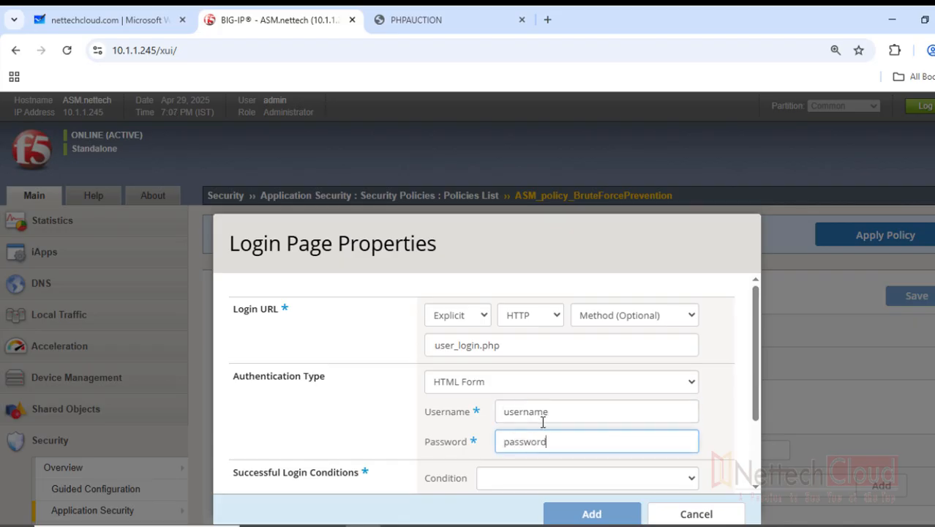
Set the successful login condition to Expected Response Status Code with the value 302
{"action": "scroll", "coordinate": [395, 416], "scroll_direction": "down", "scroll_amount": 2}
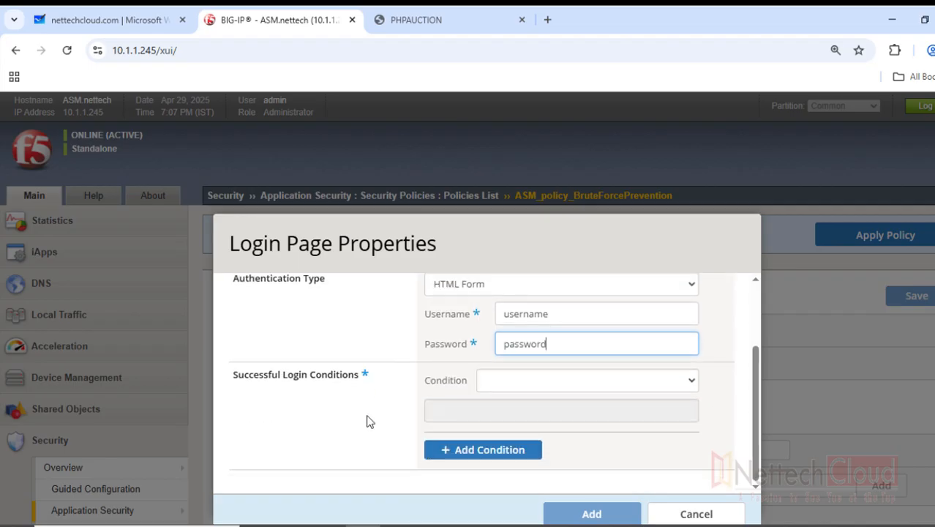
{"action": "left_click_drag", "start_coordinate": [228, 377], "coordinate": [341, 399]}
{"action": "left_click", "coordinate": [342, 400]}
{"action": "left_click", "coordinate": [658, 388]}
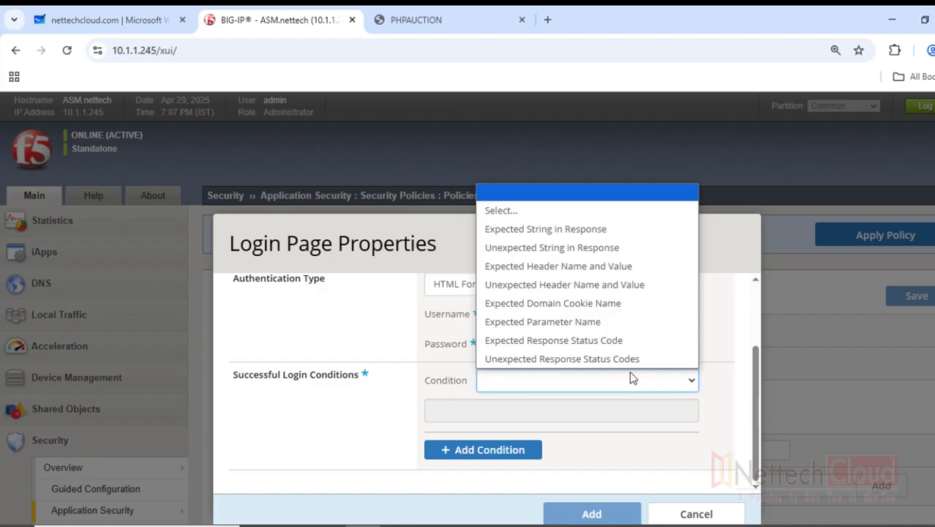
{"action": "left_click", "coordinate": [542, 341]}
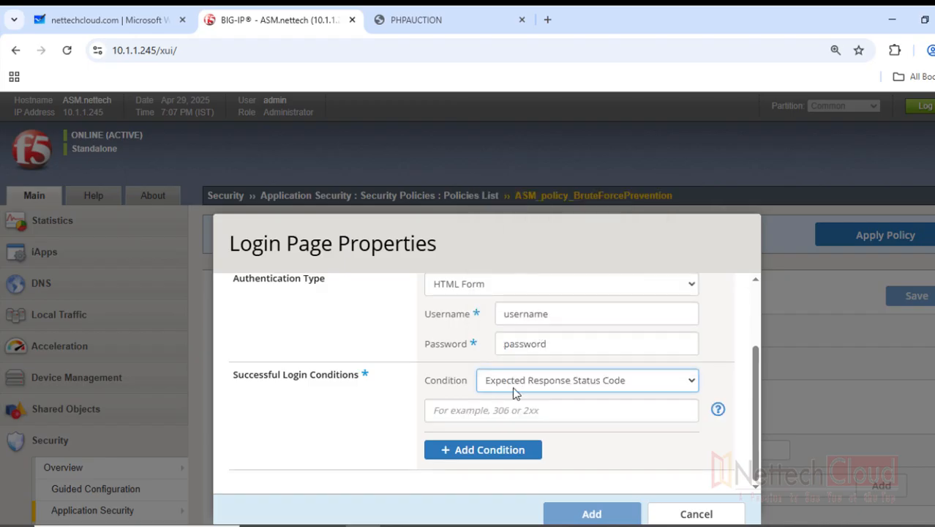
{"action": "left_click", "coordinate": [488, 410]}
{"action": "type", "text": "302"}
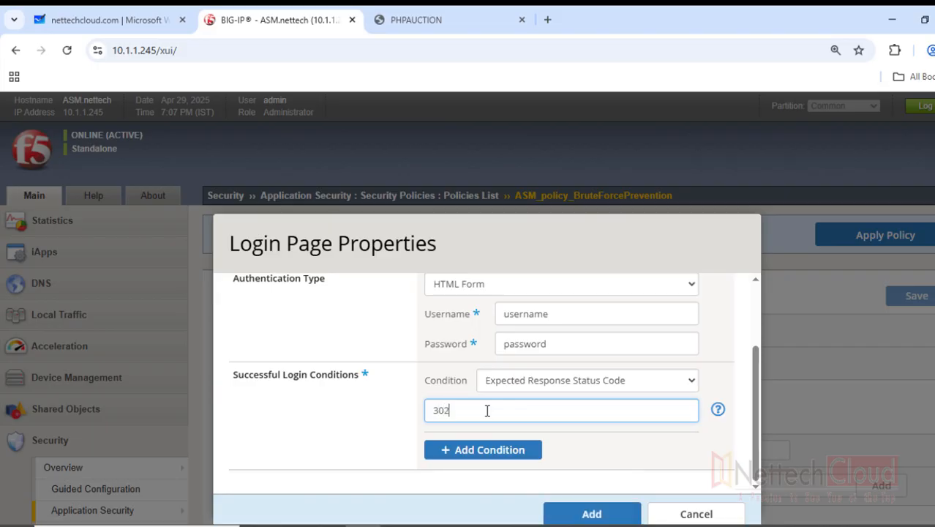
Add the configured login page, save the Sessions and Logins settings, and apply the policy
{"action": "left_click", "coordinate": [592, 514]}
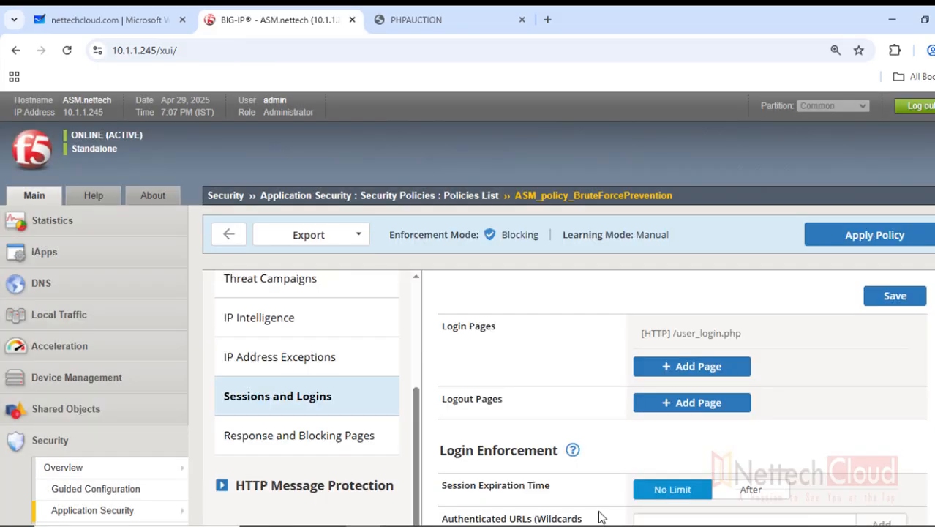
{"action": "left_click", "coordinate": [885, 300]}
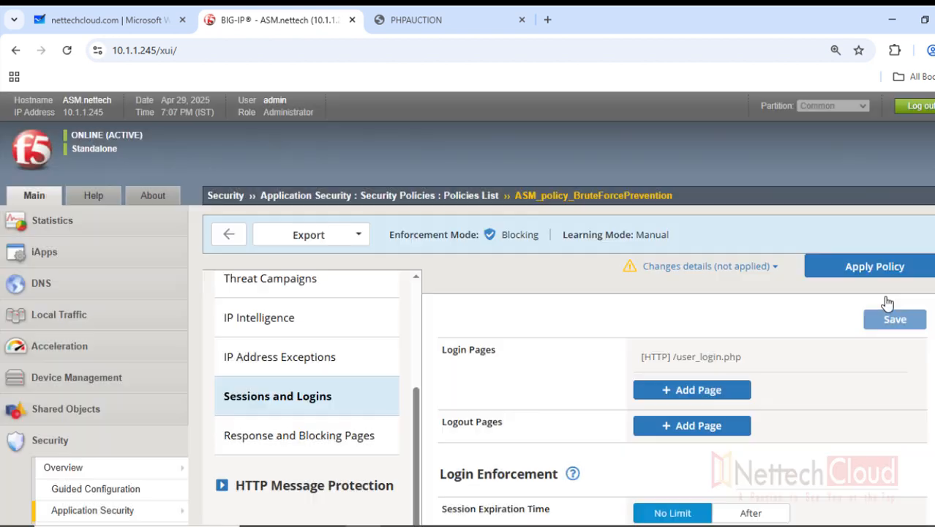
{"action": "left_click", "coordinate": [871, 265]}
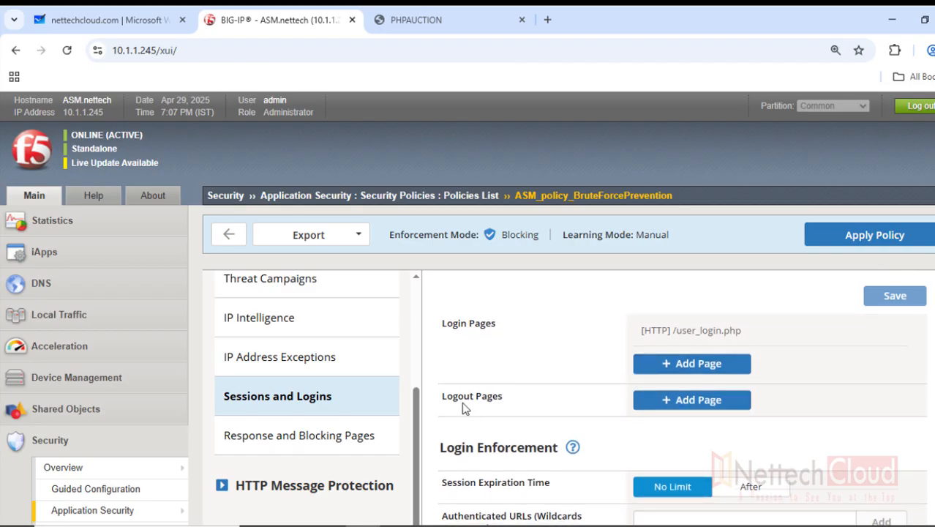
Highlight the Logout Pages label and the Login Enforcement heading in the Sessions and Logins settings
{"action": "left_click_drag", "start_coordinate": [442, 396], "coordinate": [500, 395]}
{"action": "scroll", "coordinate": [511, 391], "scroll_direction": "down", "scroll_amount": 1}
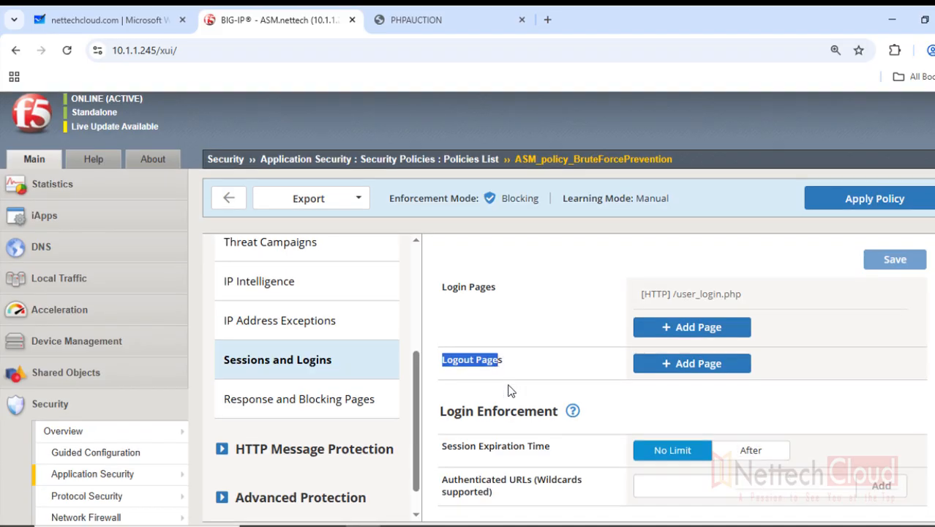
{"action": "scroll", "coordinate": [510, 390], "scroll_direction": "down", "scroll_amount": 2}
{"action": "left_click_drag", "start_coordinate": [442, 307], "coordinate": [548, 307]}
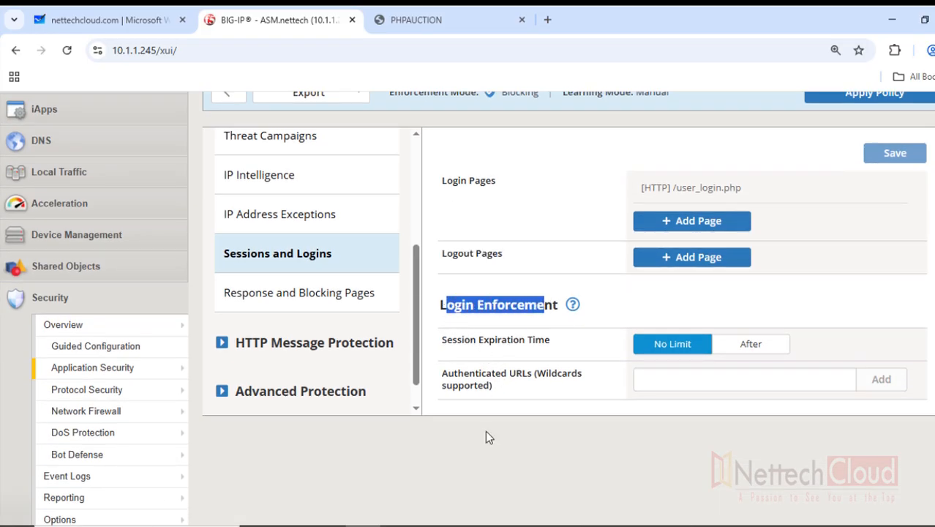
{"action": "left_click", "coordinate": [433, 322]}
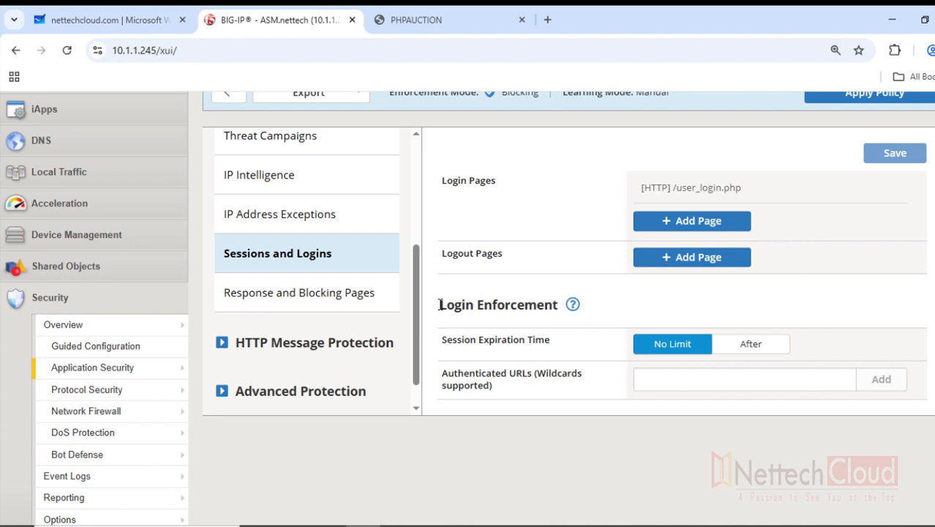
{"action": "left_click_drag", "start_coordinate": [439, 306], "coordinate": [554, 310]}
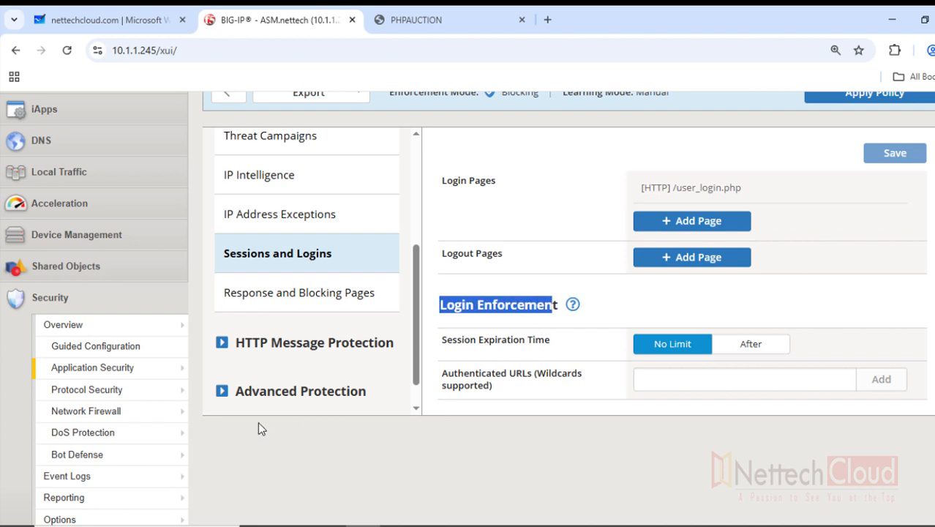
Open the Brute Force Prevention settings under Advanced Protection and look at the Default login page entry
{"action": "left_click", "coordinate": [222, 391]}
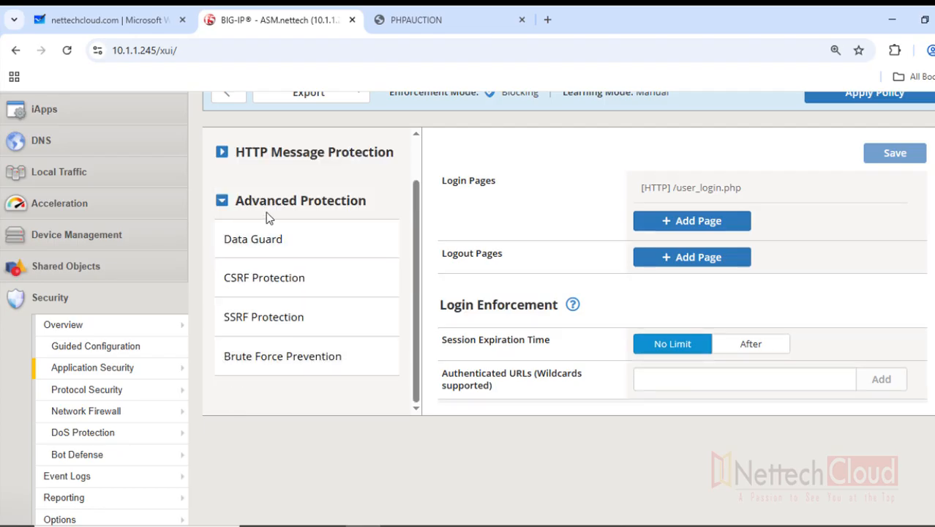
{"action": "left_click", "coordinate": [269, 366]}
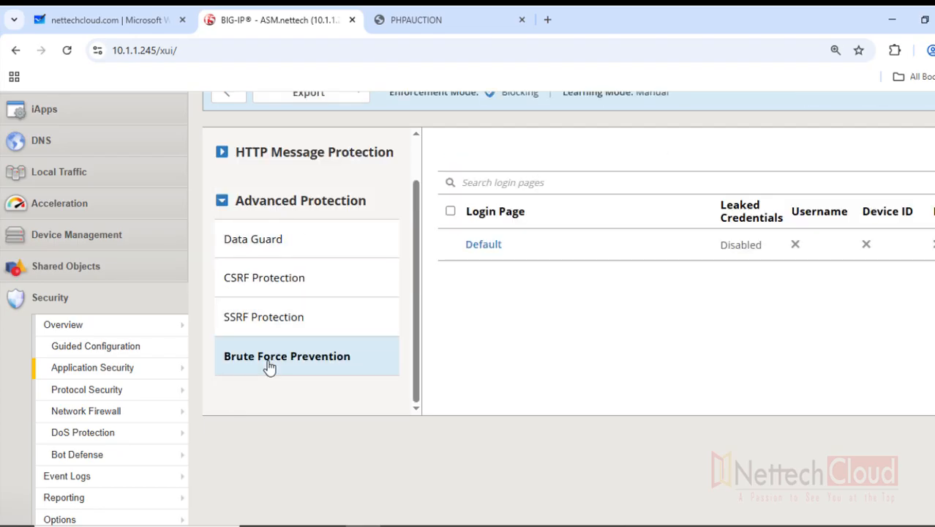
{"action": "scroll", "coordinate": [580, 372], "scroll_direction": "up", "scroll_amount": 2}
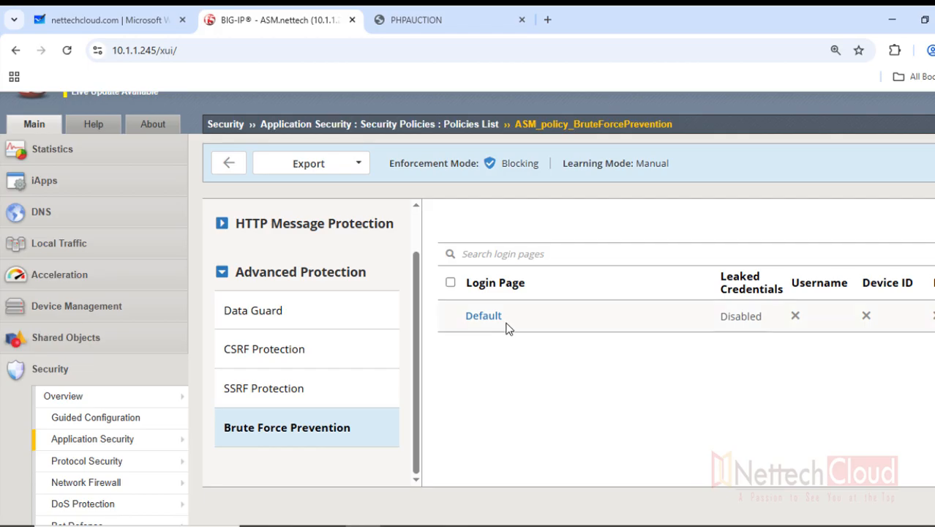
{"action": "left_click_drag", "start_coordinate": [507, 321], "coordinate": [466, 323]}
{"action": "left_click", "coordinate": [459, 387]}
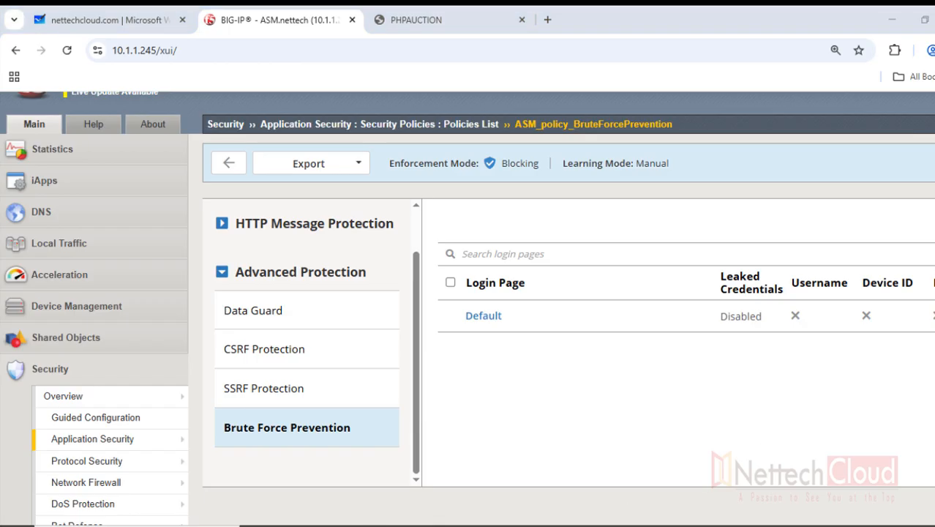
Create a new brute force protection configuration and assign it to the login page [HTTP] /user_login.php
{"action": "left_click", "coordinate": [934, 49]}
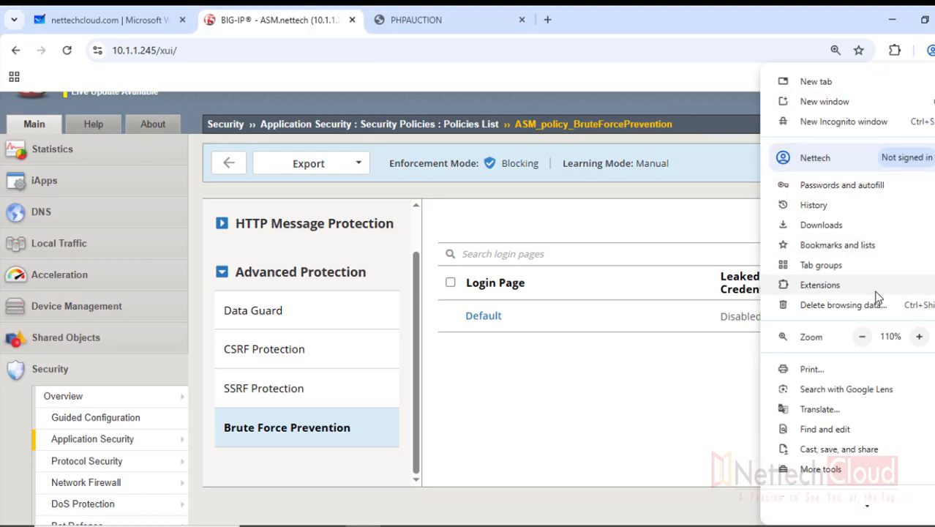
{"action": "left_click", "coordinate": [863, 337]}
{"action": "left_click", "coordinate": [863, 336]}
{"action": "left_click", "coordinate": [691, 387]}
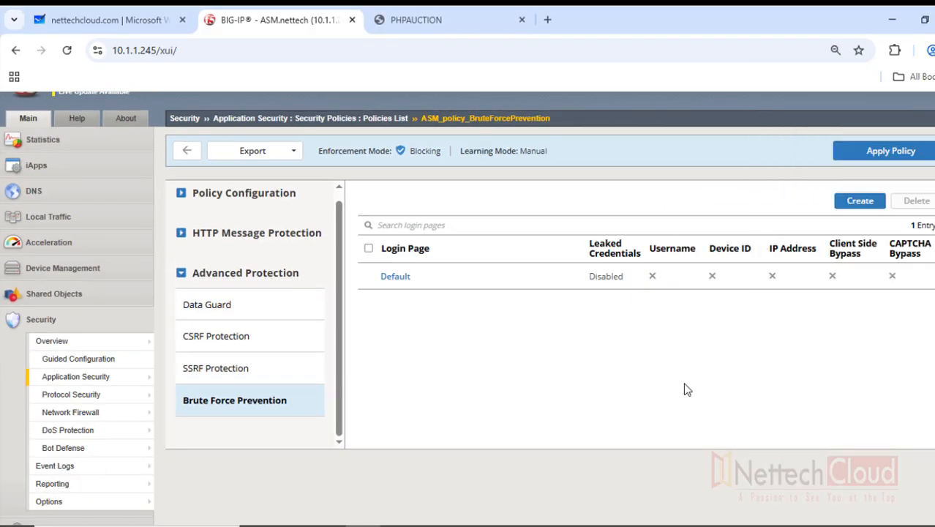
{"action": "left_click", "coordinate": [856, 202]}
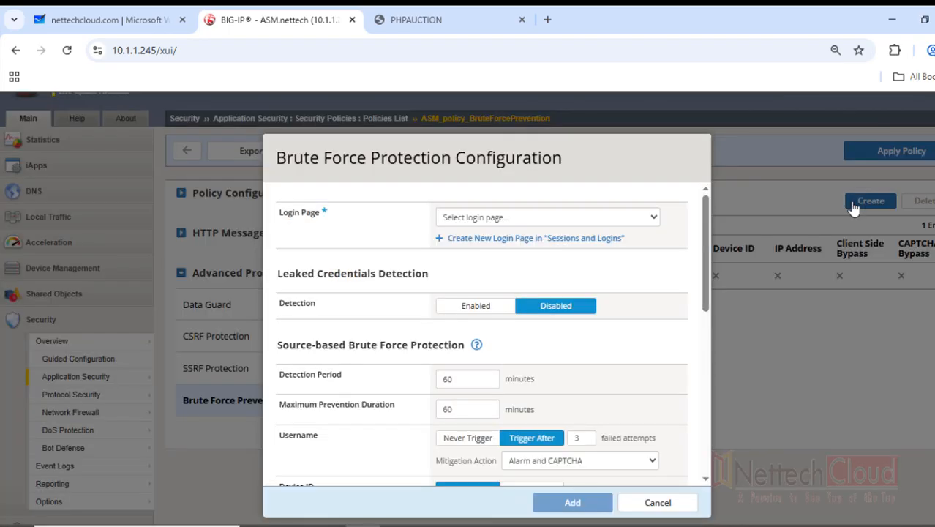
{"action": "left_click", "coordinate": [931, 50]}
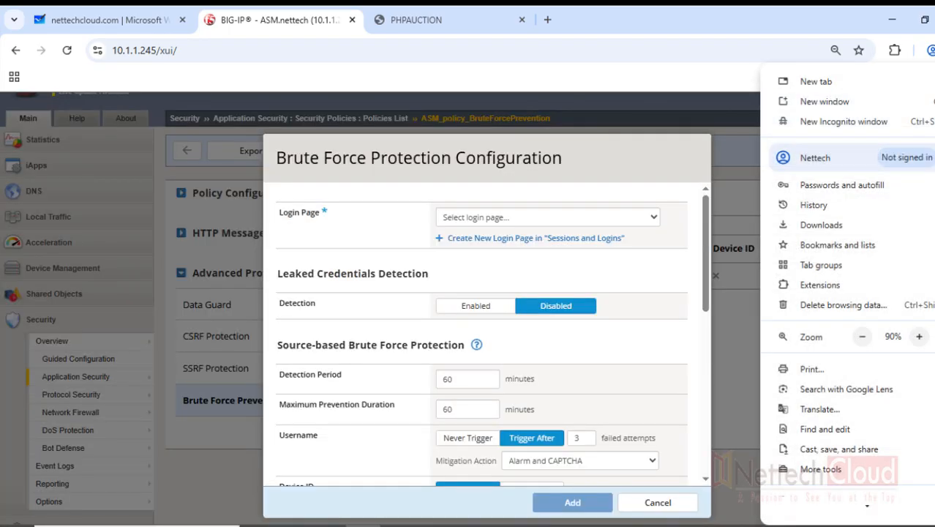
{"action": "left_click", "coordinate": [919, 337]}
{"action": "left_click", "coordinate": [919, 337]}
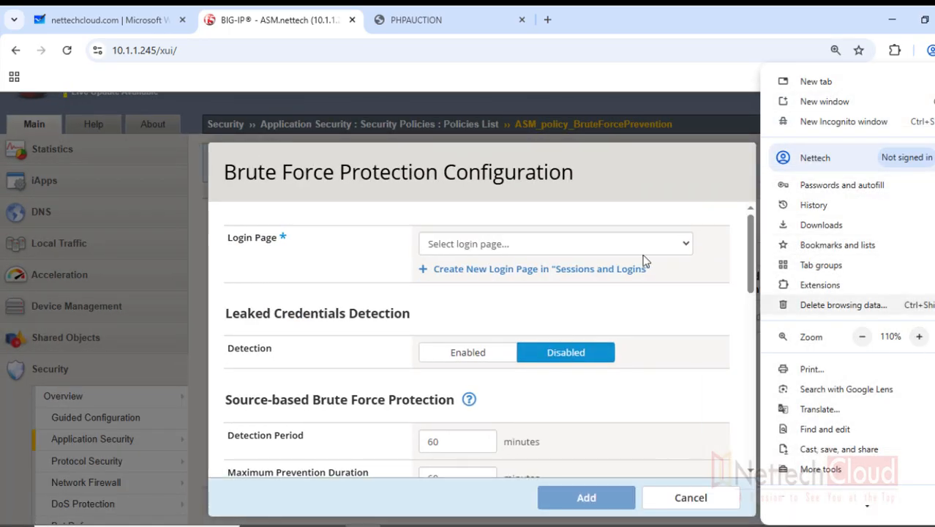
{"action": "left_click", "coordinate": [529, 183]}
{"action": "left_click", "coordinate": [487, 246]}
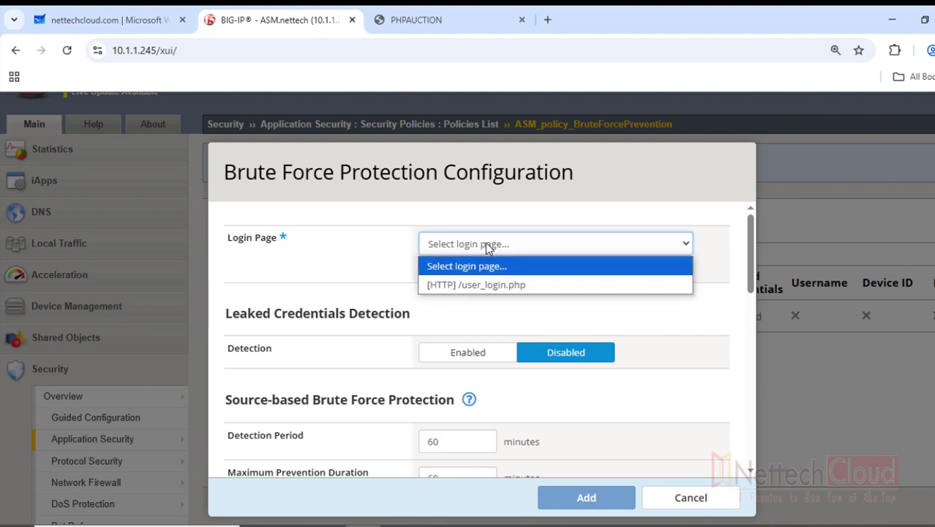
{"action": "left_click", "coordinate": [489, 285]}
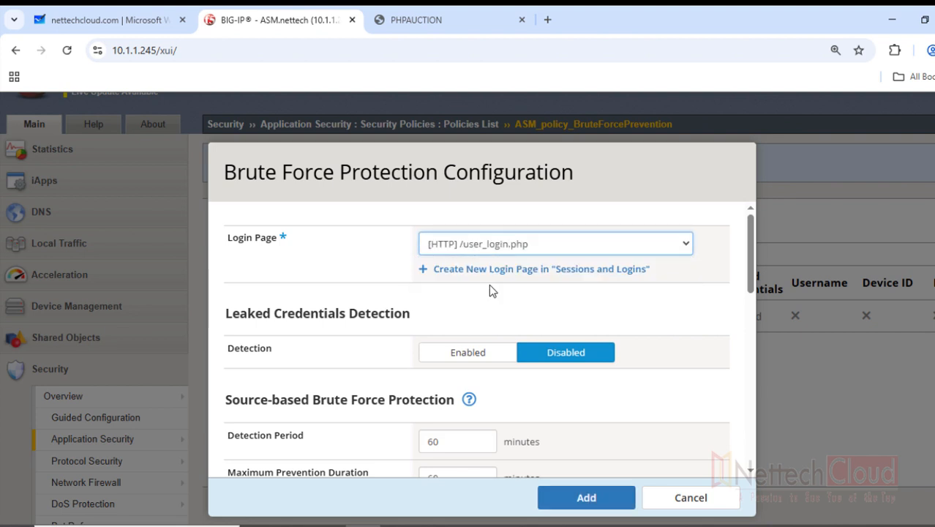
Set the source-based detection period to 1 minute and its maximum prevention duration to 5 minutes
{"action": "scroll", "coordinate": [483, 284], "scroll_direction": "down", "scroll_amount": 1}
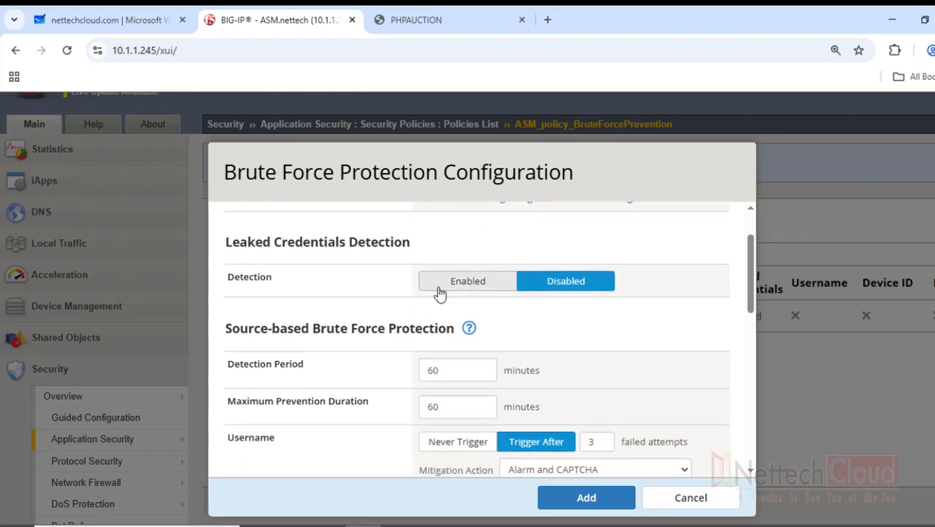
{"action": "scroll", "coordinate": [430, 299], "scroll_direction": "down", "scroll_amount": 1}
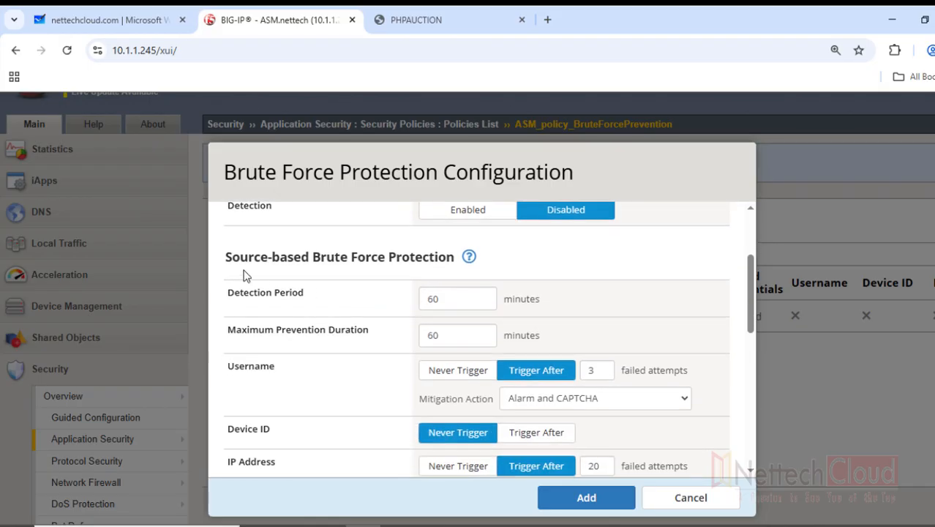
{"action": "double_click", "coordinate": [439, 300]}
{"action": "type", "text": "1"}
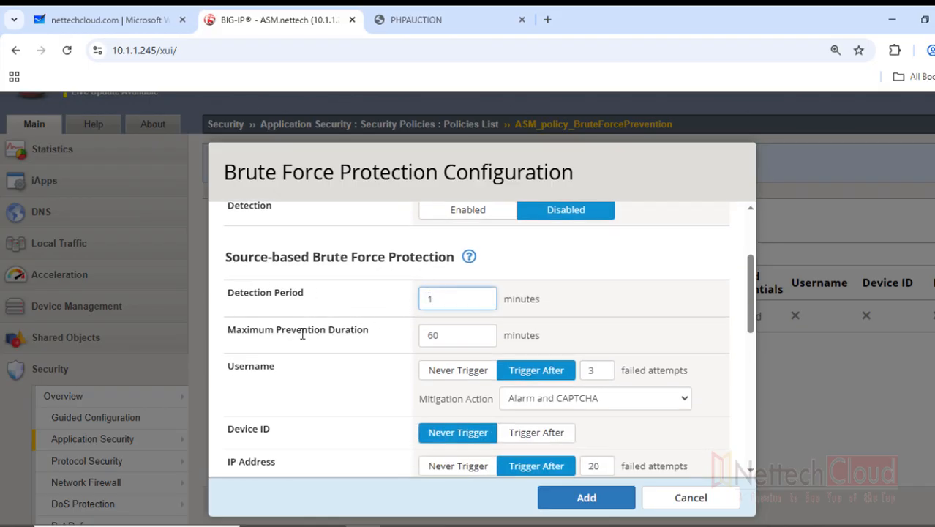
{"action": "left_click_drag", "start_coordinate": [441, 337], "coordinate": [415, 342]}
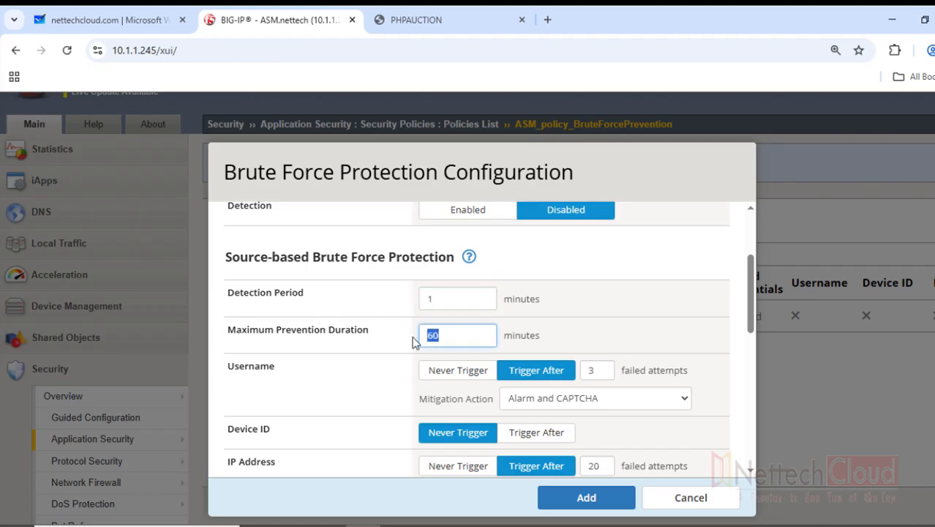
{"action": "type", "text": "5"}
Examine the Username failed-attempts threshold and its mitigation action in the source-based protection settings
{"action": "scroll", "coordinate": [262, 313], "scroll_direction": "down", "scroll_amount": 1}
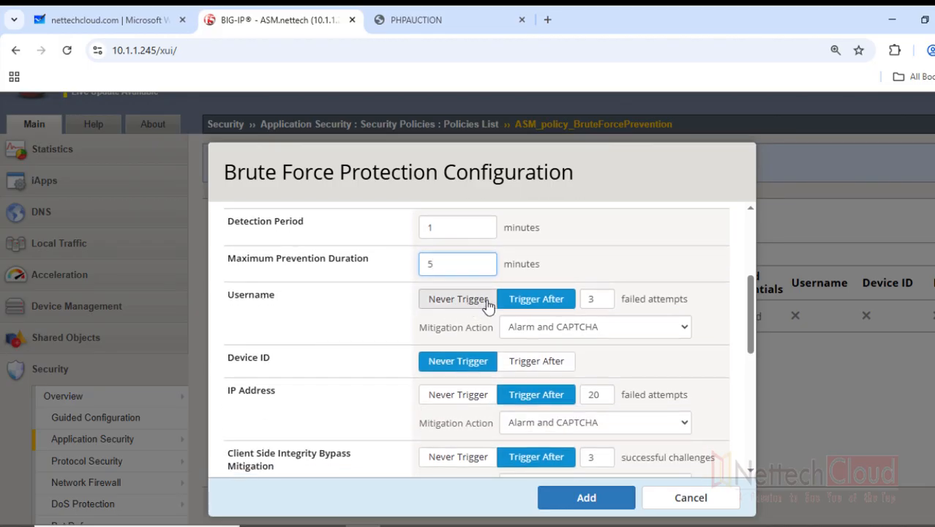
{"action": "double_click", "coordinate": [592, 300]}
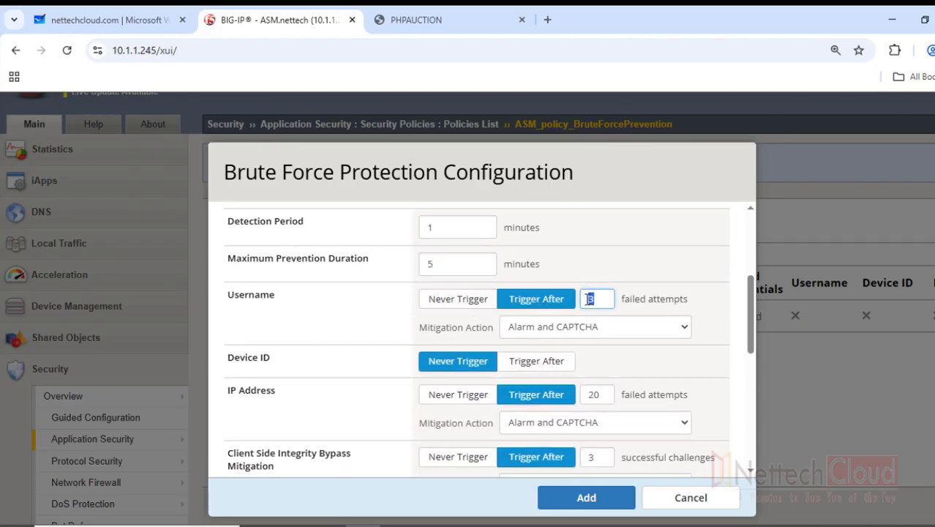
{"action": "left_click_drag", "start_coordinate": [422, 330], "coordinate": [489, 329]}
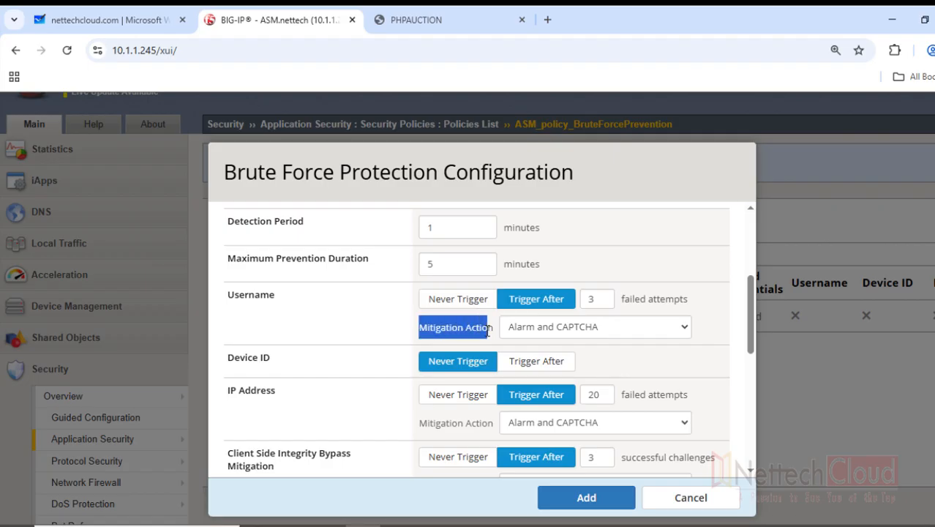
{"action": "left_click", "coordinate": [398, 339]}
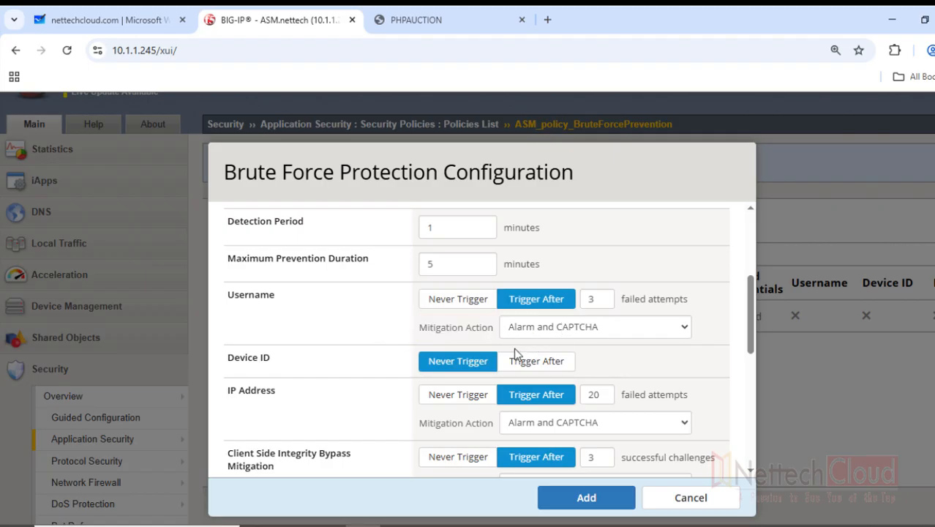
{"action": "double_click", "coordinate": [591, 300]}
Set the IP Address trigger to 3 failed attempts with the mitigation action Alarm and CAPTCHA
{"action": "scroll", "coordinate": [422, 382], "scroll_direction": "down", "scroll_amount": 1}
{"action": "left_click_drag", "start_coordinate": [286, 324], "coordinate": [237, 320]}
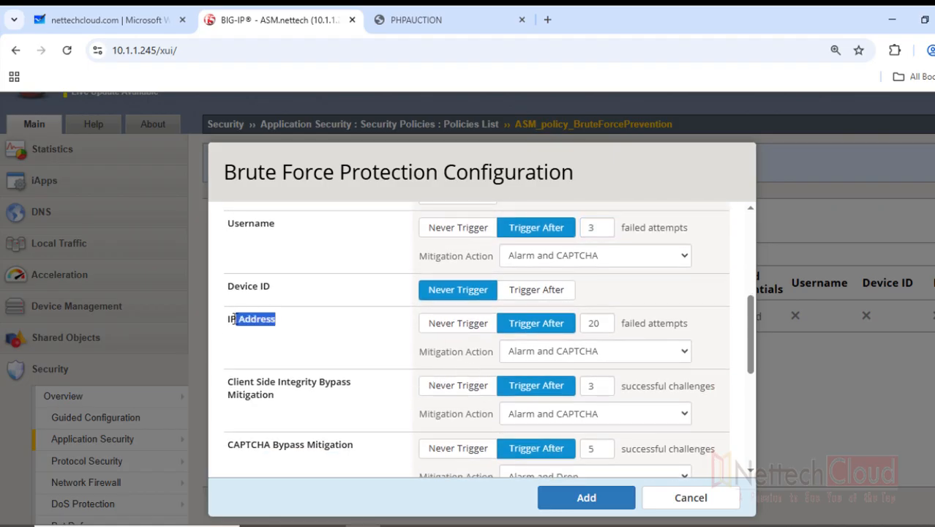
{"action": "double_click", "coordinate": [610, 324]}
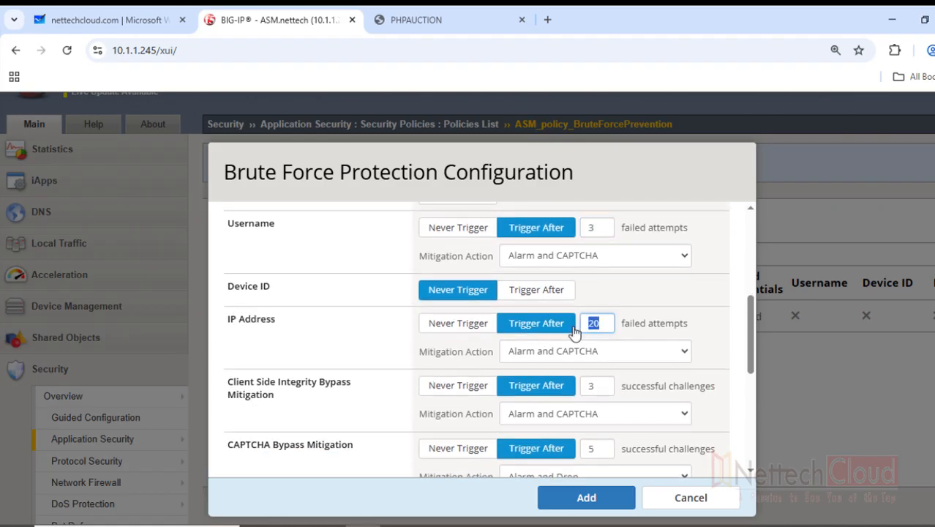
{"action": "type", "text": "3"}
{"action": "left_click_drag", "start_coordinate": [420, 352], "coordinate": [485, 357]}
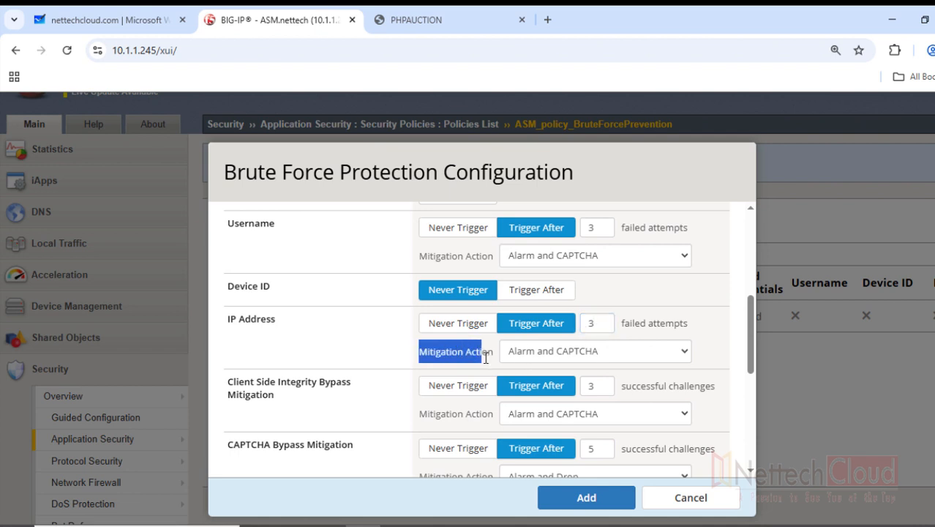
{"action": "left_click", "coordinate": [657, 355]}
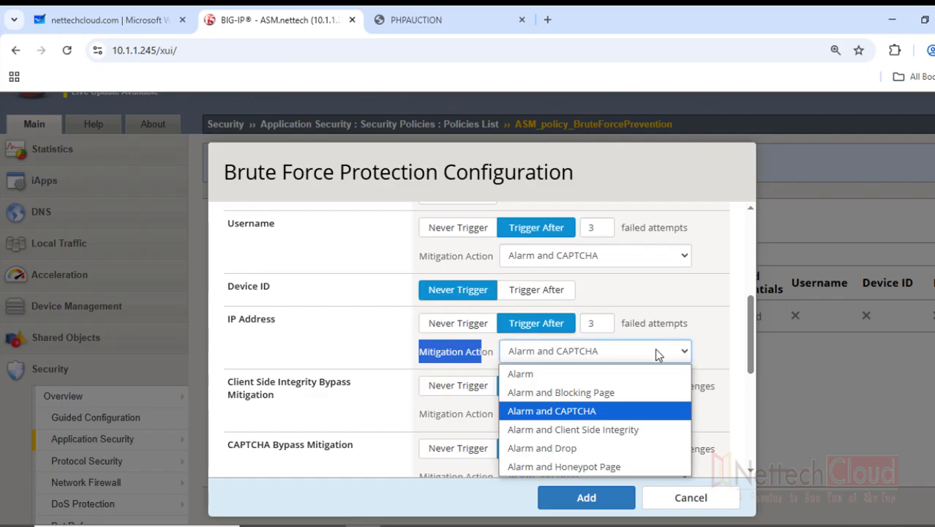
{"action": "left_click", "coordinate": [591, 414]}
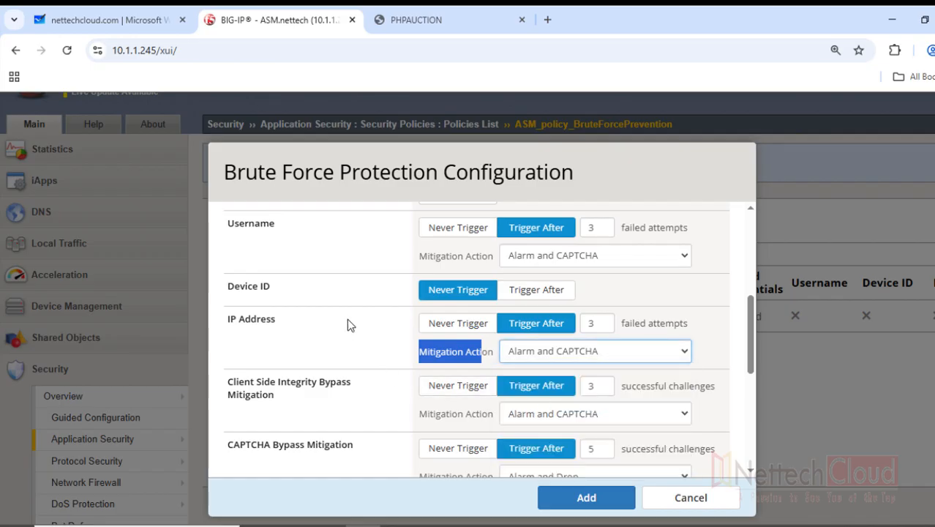
Set CAPTCHA Bypass Mitigation to trigger after 3 successful challenges
{"action": "scroll", "coordinate": [347, 322], "scroll_direction": "down", "scroll_amount": 1}
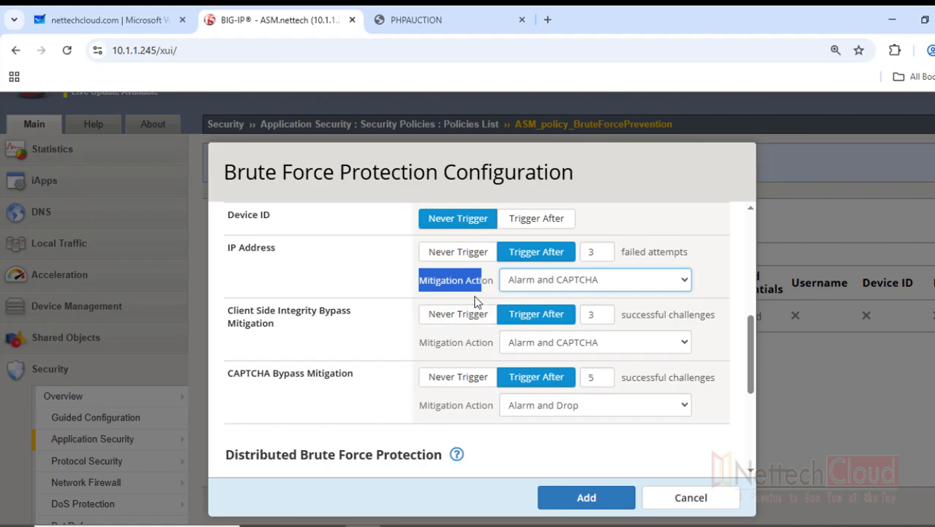
{"action": "left_click", "coordinate": [335, 285]}
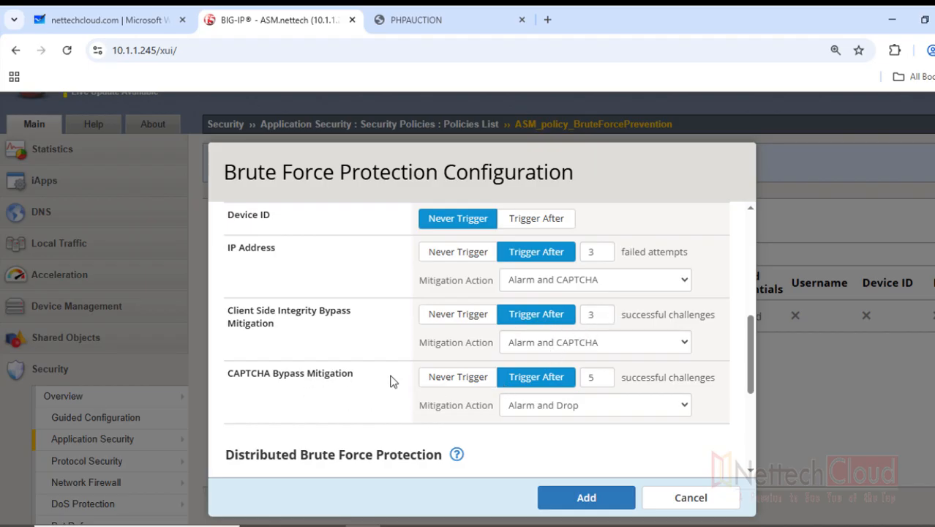
{"action": "double_click", "coordinate": [595, 379]}
{"action": "type", "text": "3"}
Set the distributed brute force detection period to 1 minute and its maximum prevention duration to 5 minutes
{"action": "scroll", "coordinate": [340, 392], "scroll_direction": "down", "scroll_amount": 3}
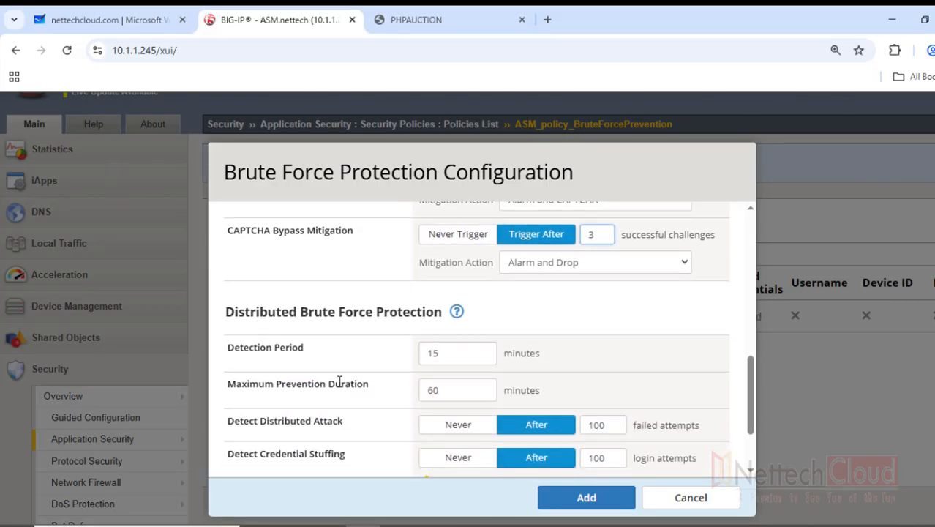
{"action": "double_click", "coordinate": [448, 354]}
{"action": "type", "text": "1"}
{"action": "key", "text": "Tab"}
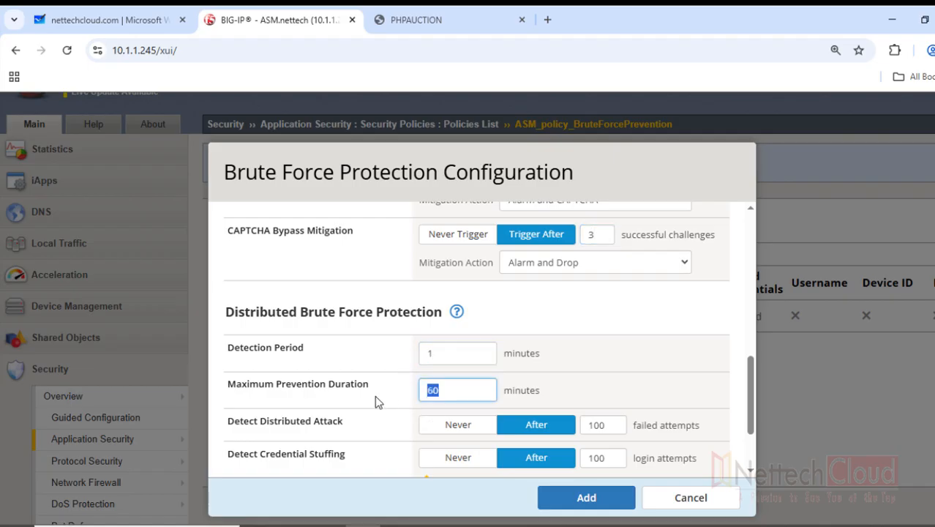
{"action": "type", "text": "5"}
Review the distributed attack threshold and the remaining settings, and add the brute force protection configuration
{"action": "scroll", "coordinate": [390, 398], "scroll_direction": "down", "scroll_amount": 1}
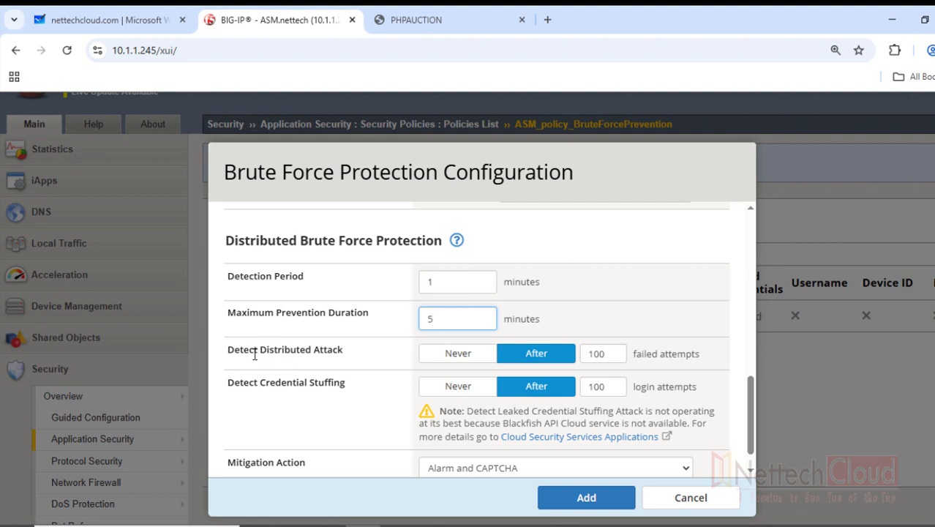
{"action": "left_click_drag", "start_coordinate": [612, 355], "coordinate": [582, 359]}
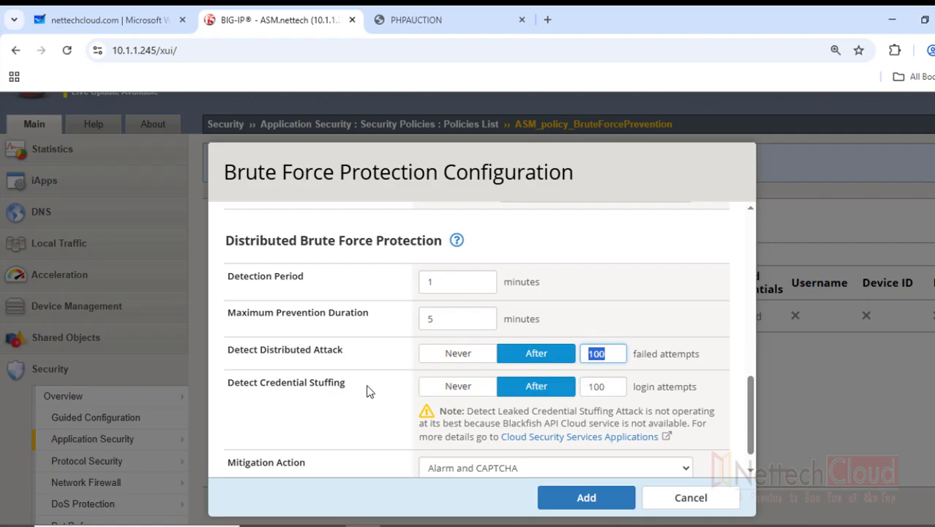
{"action": "scroll", "coordinate": [382, 387], "scroll_direction": "down", "scroll_amount": 2}
{"action": "scroll", "coordinate": [391, 386], "scroll_direction": "up", "scroll_amount": 10}
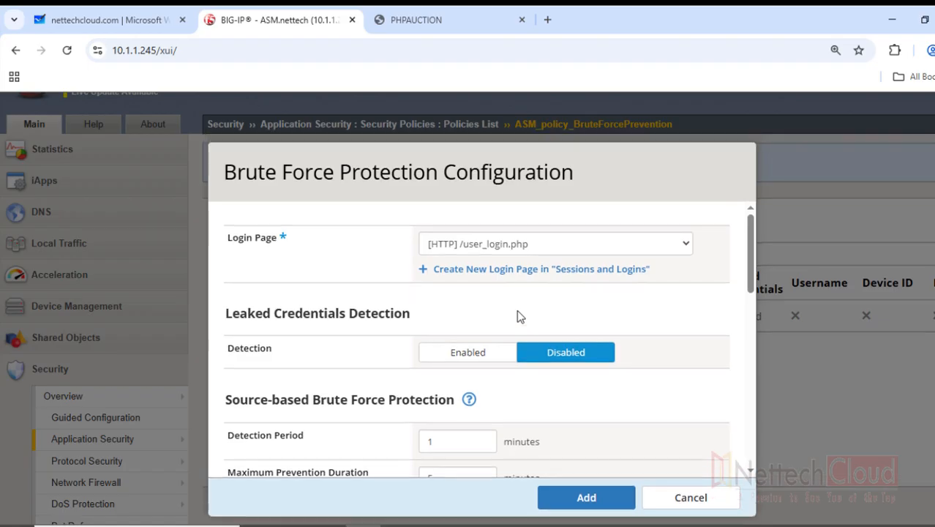
{"action": "scroll", "coordinate": [517, 316], "scroll_direction": "down", "scroll_amount": 5}
{"action": "left_click", "coordinate": [586, 498]}
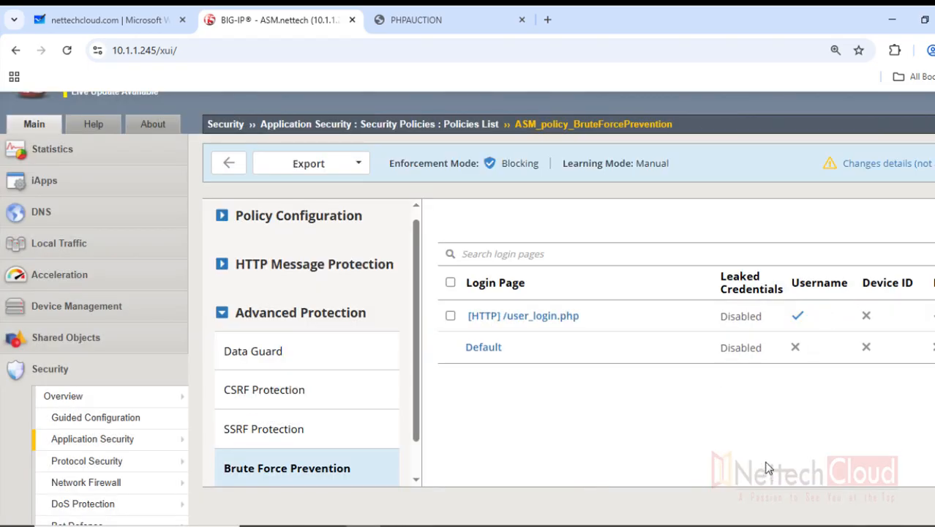
{"action": "scroll", "coordinate": [674, 345], "scroll_direction": "up", "scroll_amount": 2}
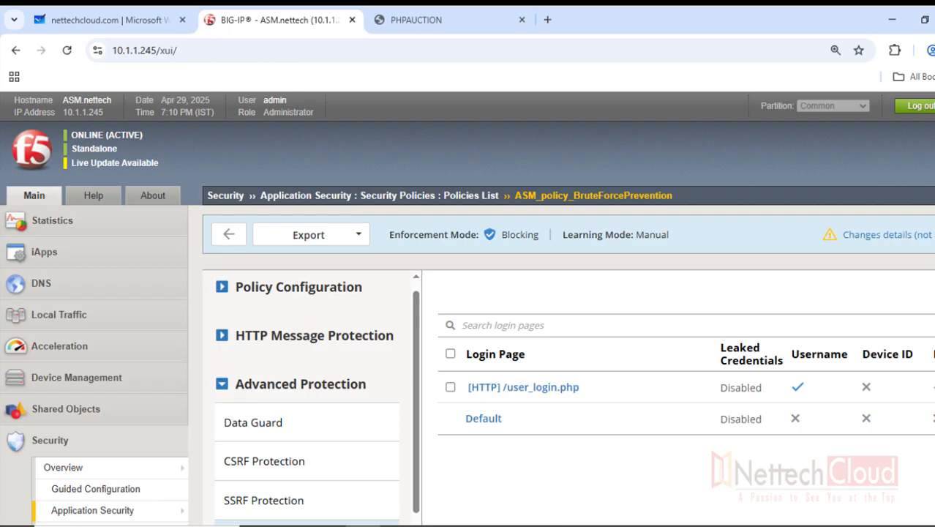
{"action": "left_click", "coordinate": [363, 526]}
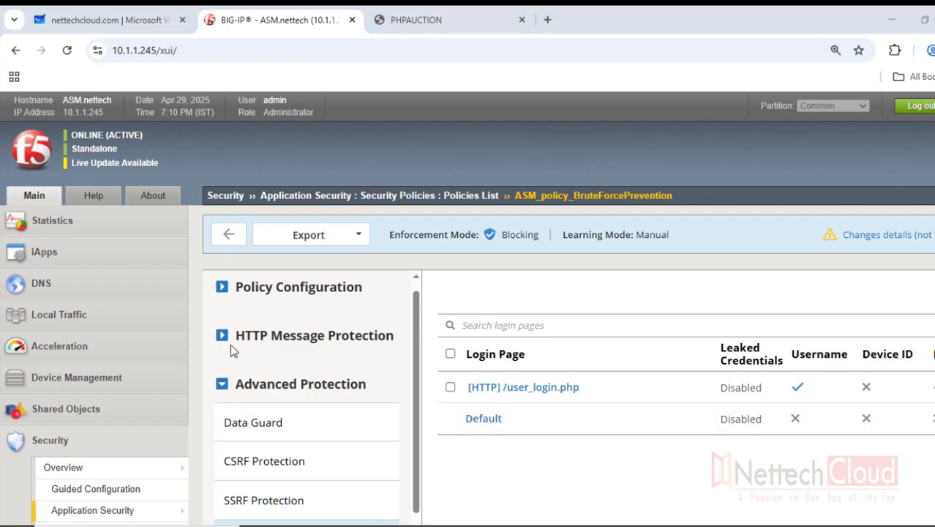
{"action": "left_click", "coordinate": [224, 394]}
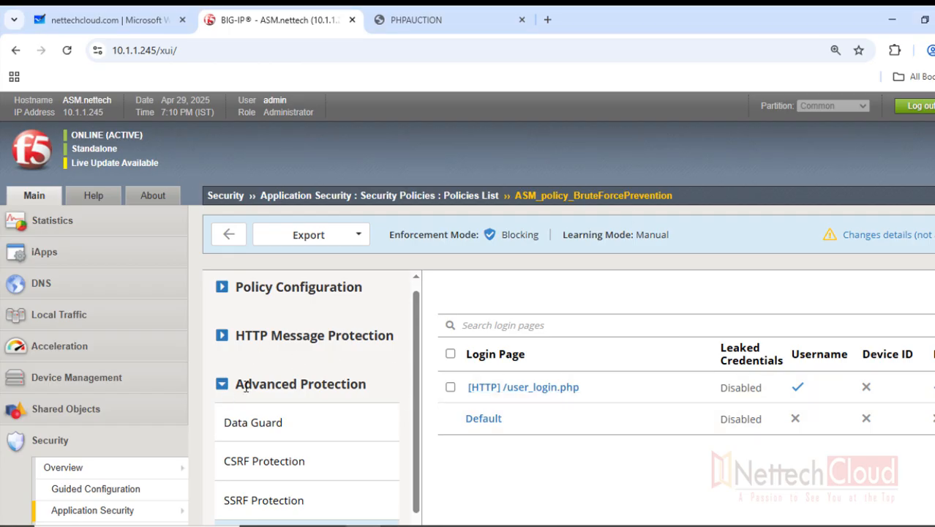
Review the pending change details and apply the ASM_policy_BruteForcePrevention policy
{"action": "left_click", "coordinate": [883, 238]}
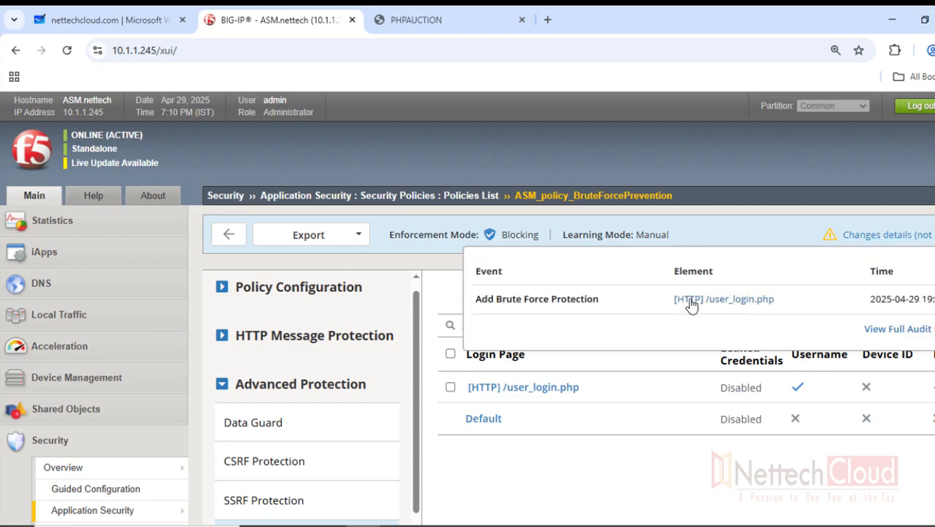
{"action": "left_click", "coordinate": [729, 484]}
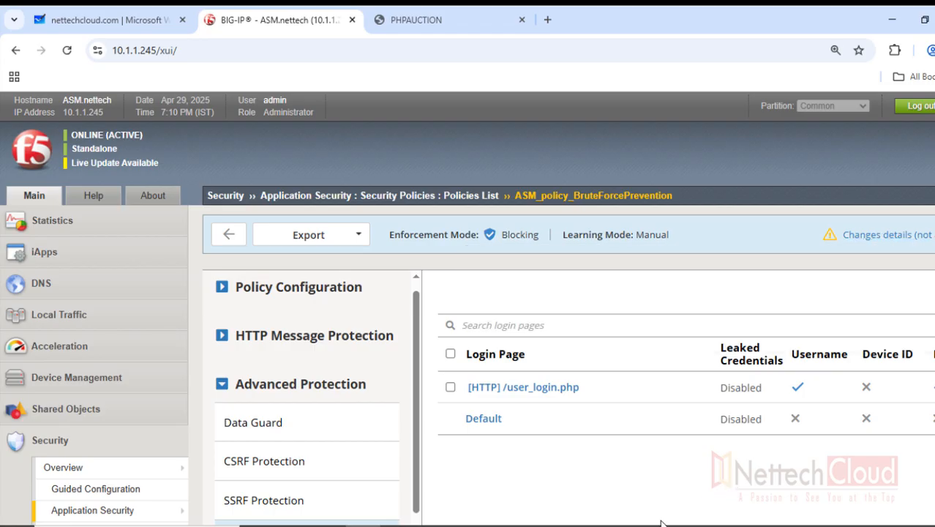
{"action": "left_click", "coordinate": [362, 525]}
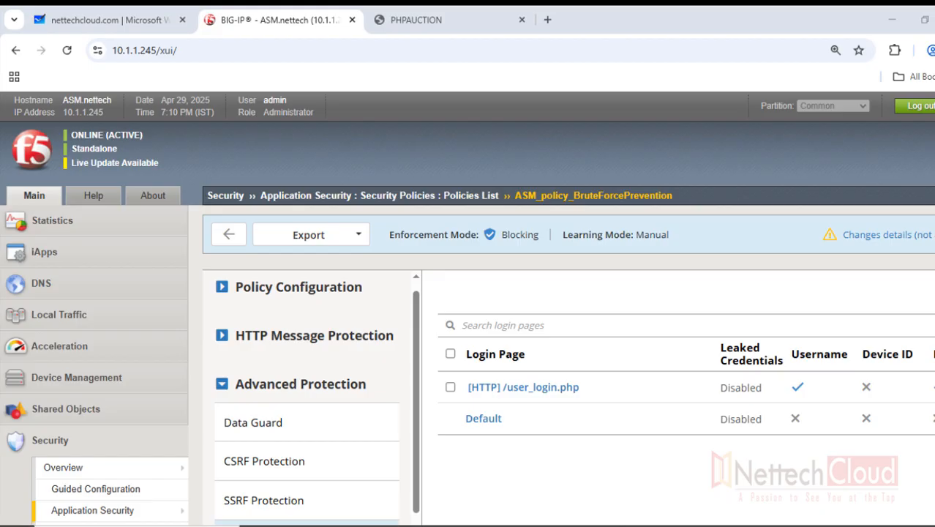
{"action": "left_click", "coordinate": [934, 51]}
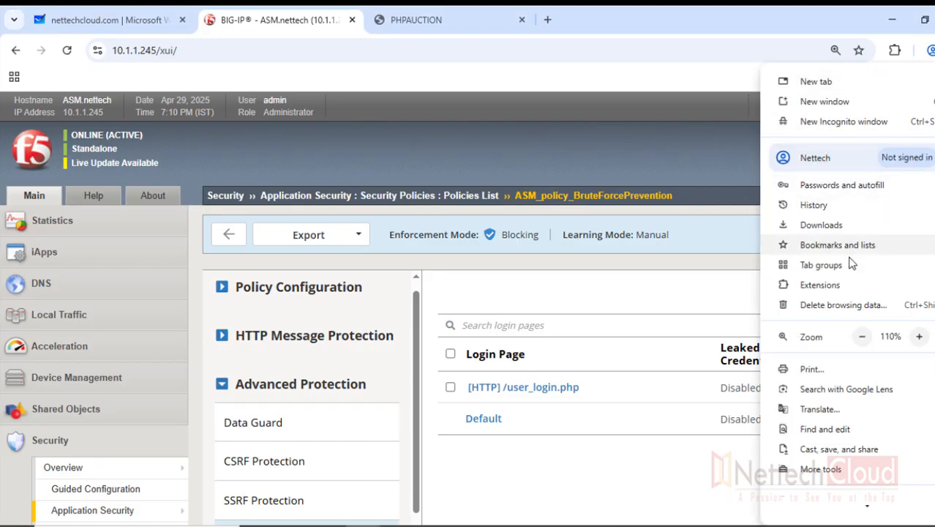
{"action": "left_click", "coordinate": [862, 337]}
{"action": "left_click", "coordinate": [862, 337]}
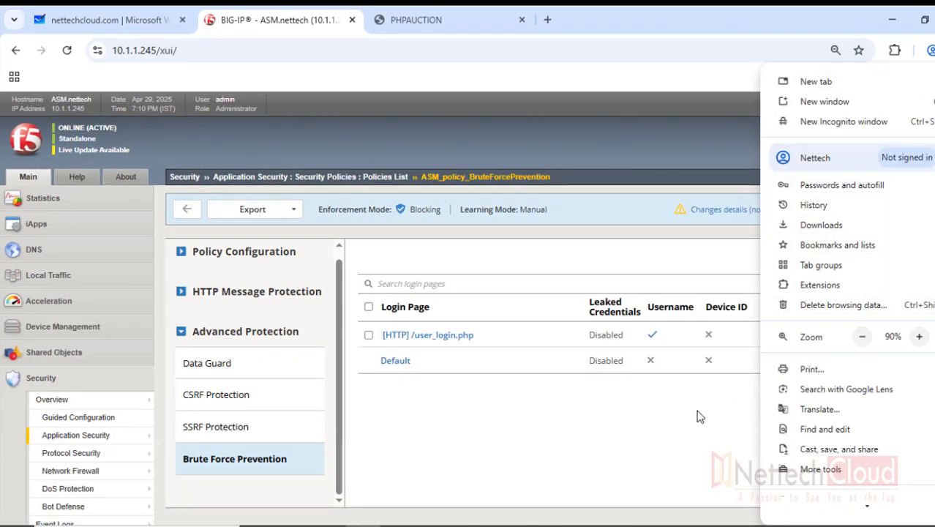
{"action": "left_click", "coordinate": [556, 471]}
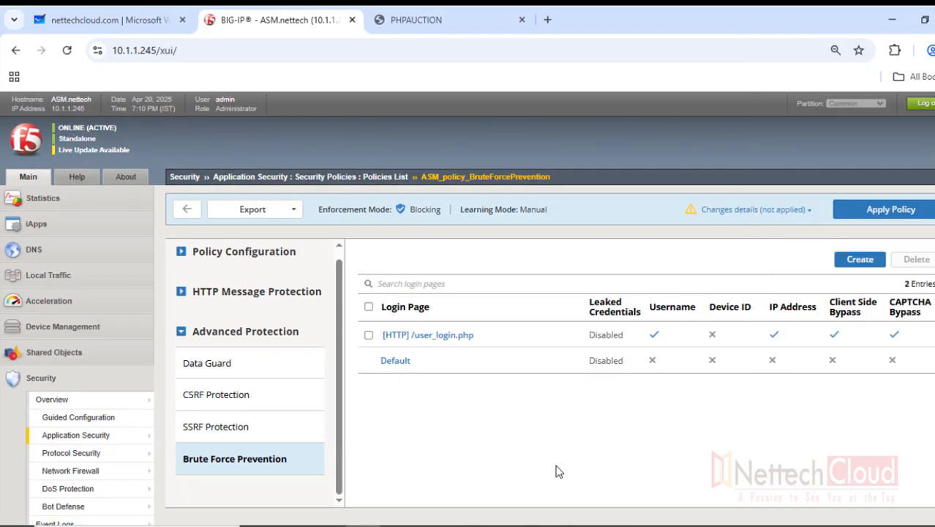
{"action": "left_click", "coordinate": [876, 211]}
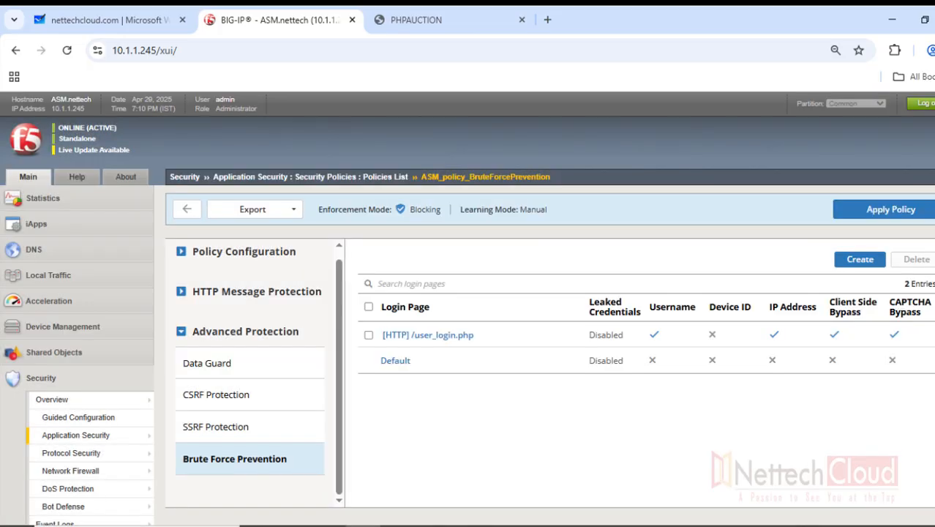
Open the Learning and Blocking Settings of ASM_policy_BruteForcePrevention
{"action": "left_click", "coordinate": [930, 49]}
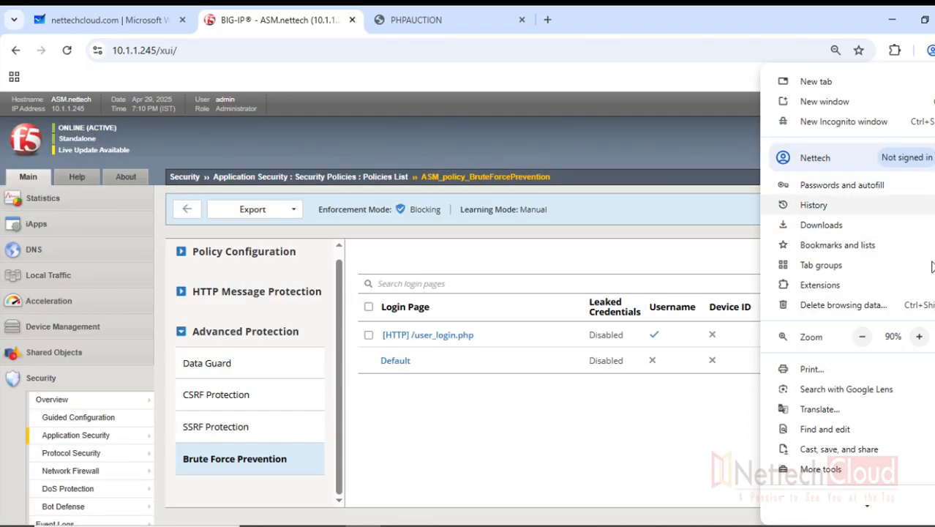
{"action": "left_click", "coordinate": [919, 335]}
{"action": "left_click", "coordinate": [529, 485]}
{"action": "mouse_move", "coordinate": [73, 479]}
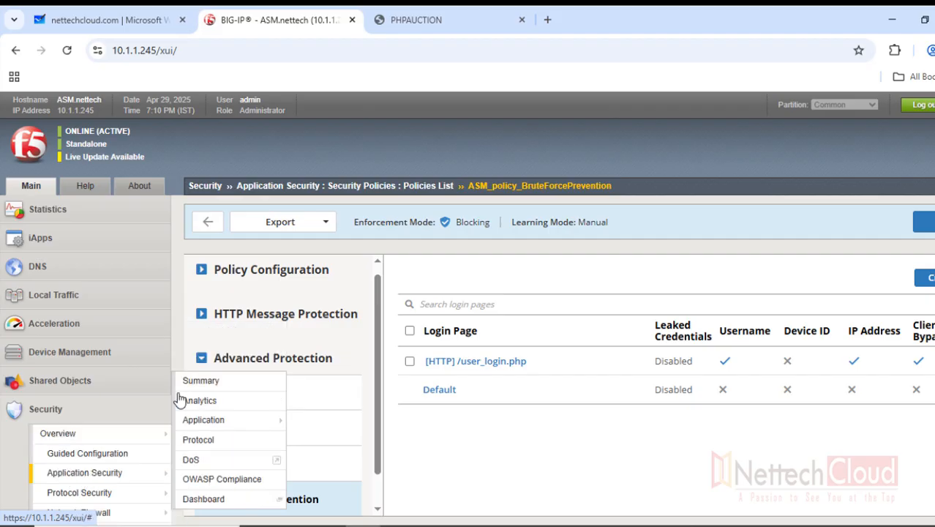
{"action": "mouse_move", "coordinate": [217, 457]}
{"action": "mouse_move", "coordinate": [249, 353]}
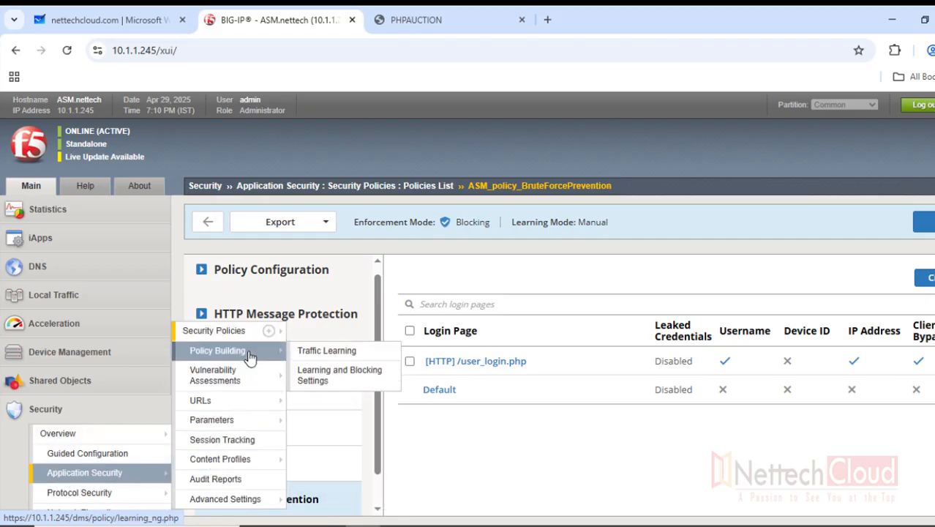
{"action": "left_click", "coordinate": [346, 379]}
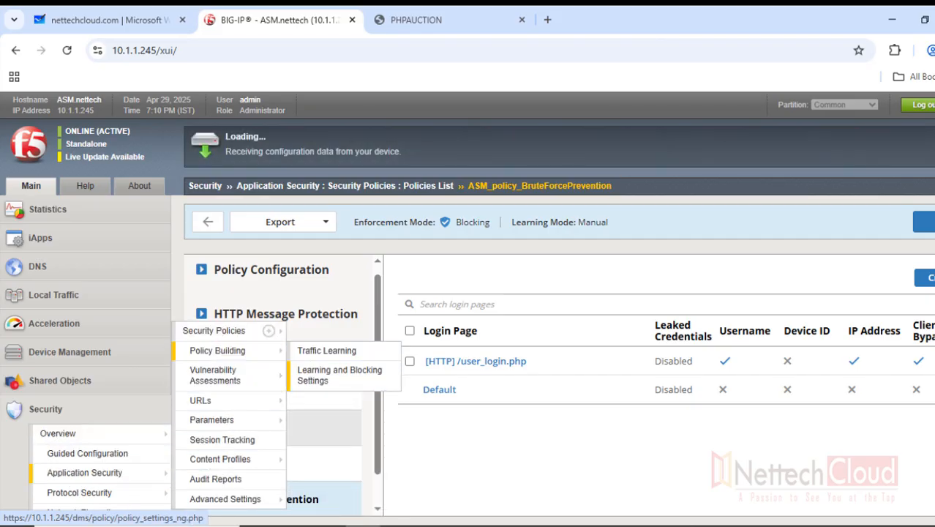
{"action": "left_click", "coordinate": [934, 50]}
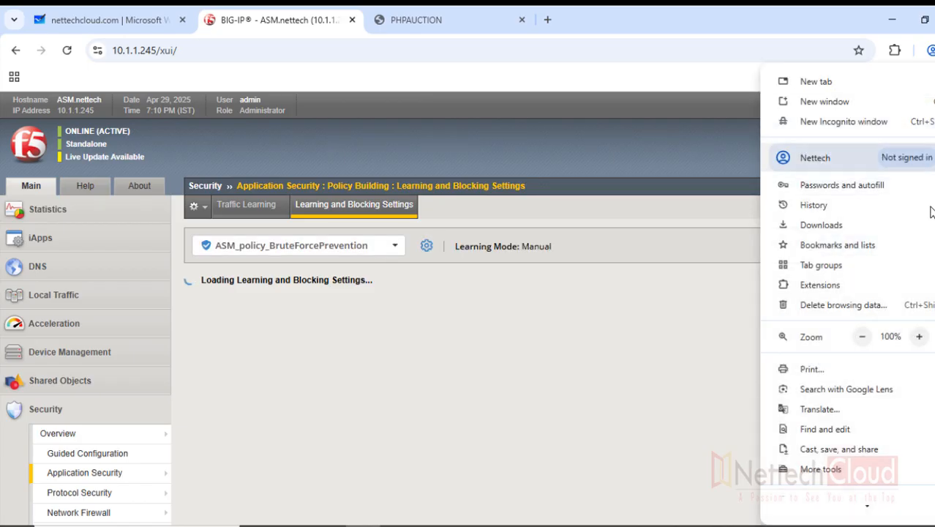
{"action": "left_click", "coordinate": [919, 335]}
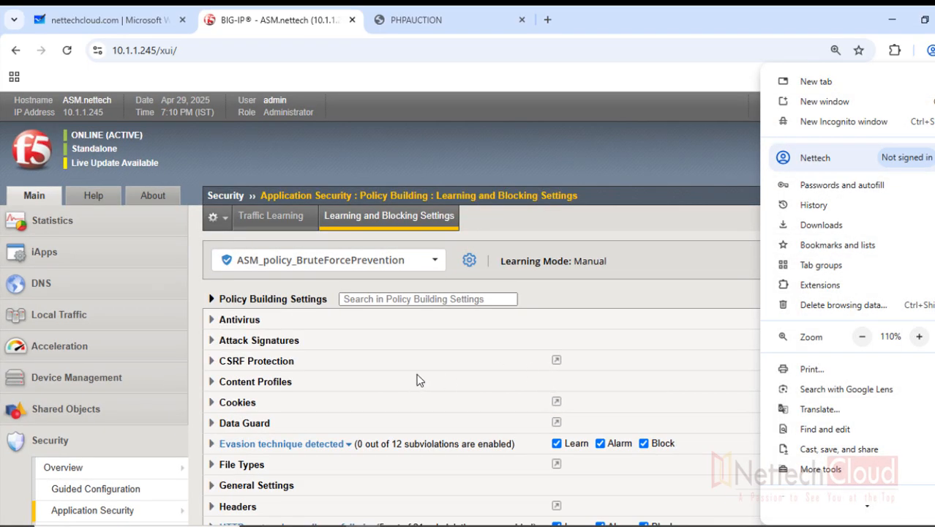
{"action": "left_click", "coordinate": [588, 296]}
Examine the Learn, Alarm and Block flags under Sessions and Logins for the Brute Force maximum login attempts and Login URL bypassed violations
{"action": "scroll", "coordinate": [621, 293], "scroll_direction": "down", "scroll_amount": 3}
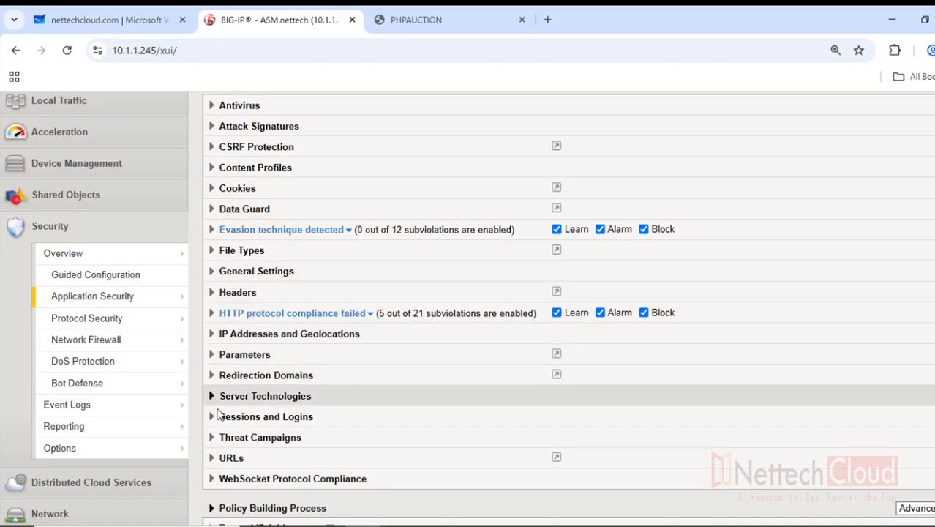
{"action": "left_click", "coordinate": [211, 418]}
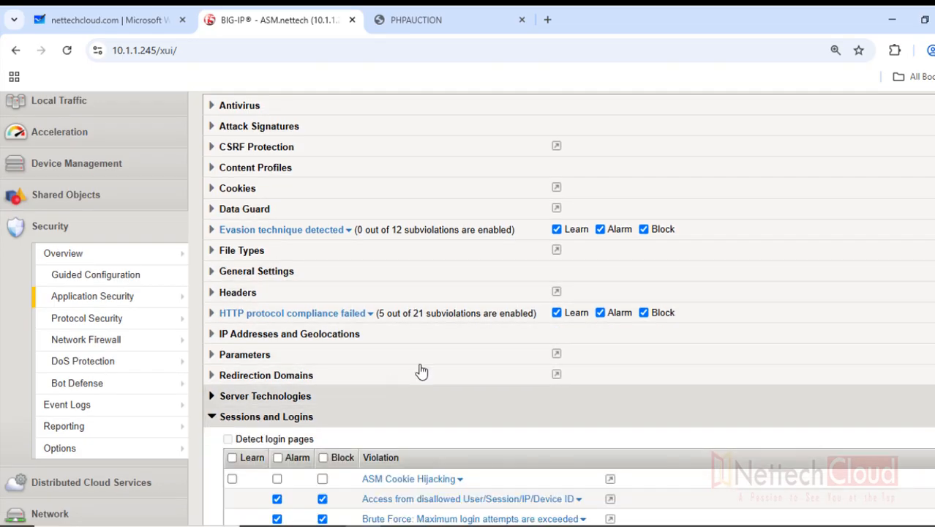
{"action": "scroll", "coordinate": [468, 323], "scroll_direction": "down", "scroll_amount": 1}
{"action": "scroll", "coordinate": [513, 345], "scroll_direction": "down", "scroll_amount": 3}
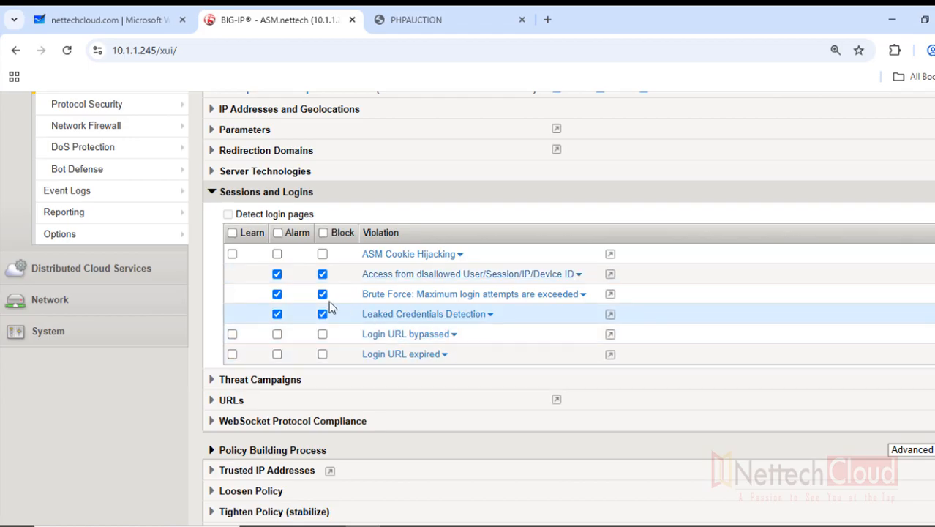
{"action": "key", "text": "ctrl+alt+d"}
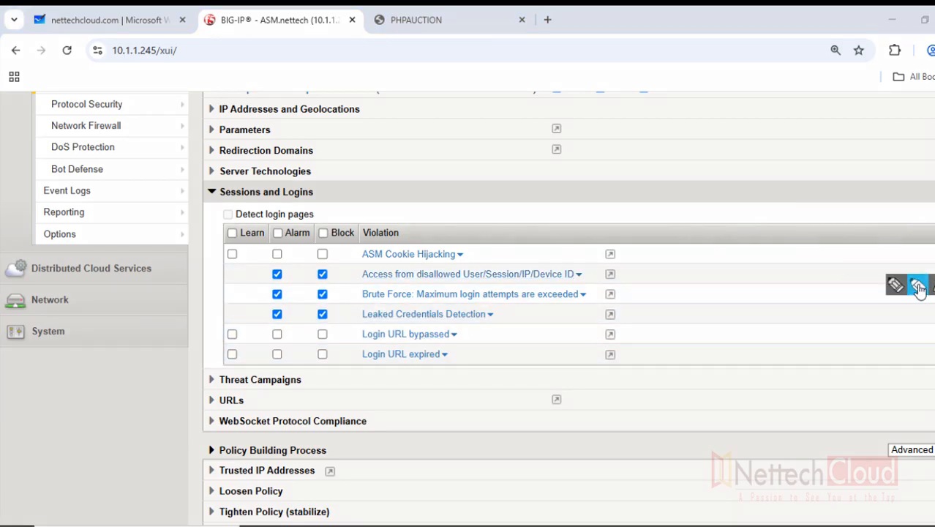
{"action": "left_click", "coordinate": [919, 286]}
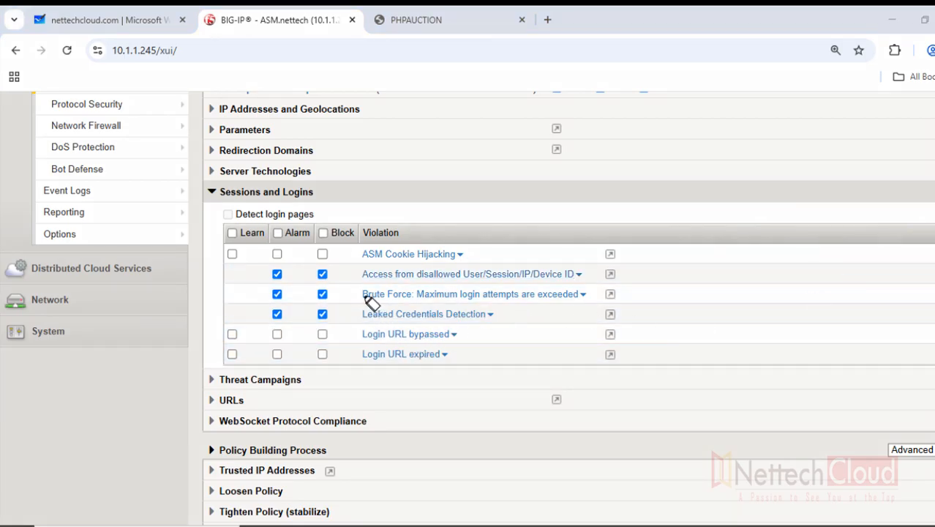
{"action": "left_click_drag", "start_coordinate": [368, 299], "coordinate": [594, 306]}
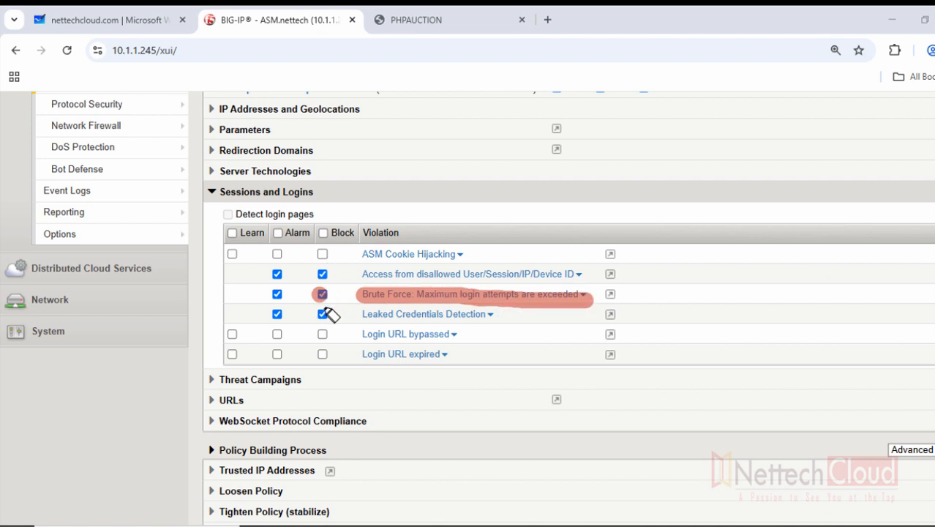
{"action": "left_click", "coordinate": [278, 295]}
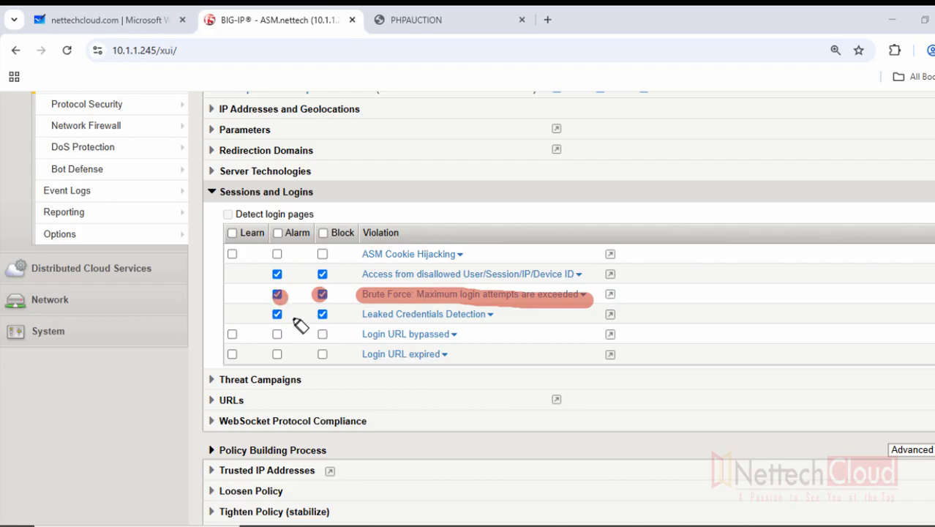
{"action": "left_click_drag", "start_coordinate": [265, 294], "coordinate": [343, 294]}
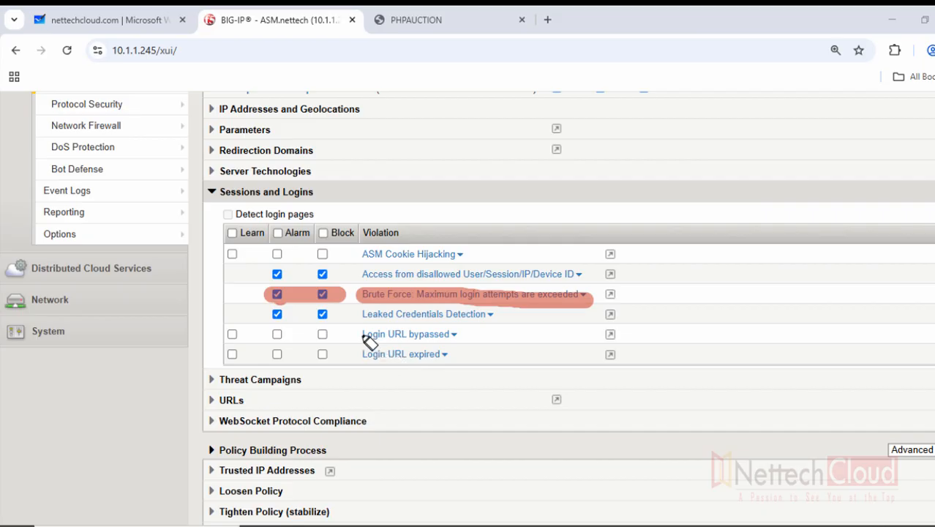
{"action": "left_click_drag", "start_coordinate": [356, 333], "coordinate": [451, 335]}
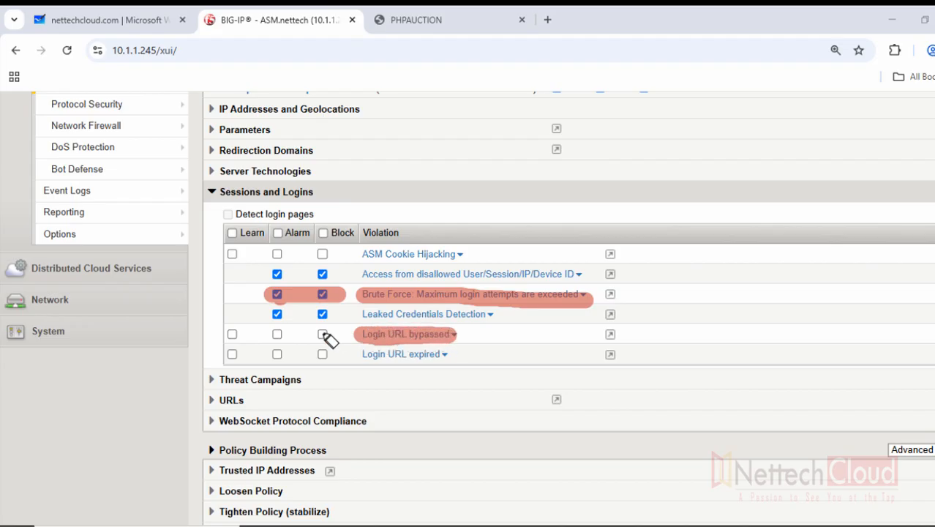
{"action": "mouse_move", "coordinate": [319, 330]}
{"action": "left_mouse_down"}
{"action": "mouse_move", "coordinate": [325, 336]}
{"action": "mouse_move", "coordinate": [230, 335]}
{"action": "left_mouse_up"}
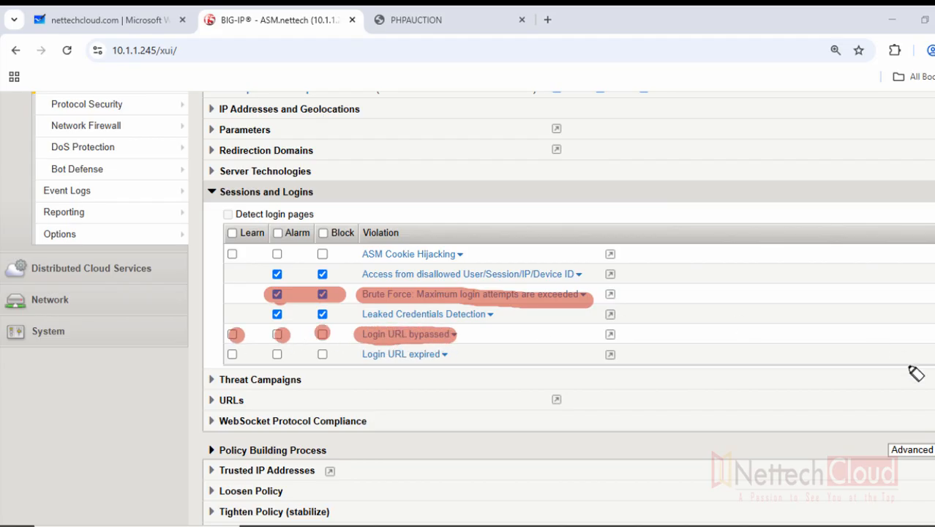
{"action": "left_click", "coordinate": [934, 399]}
{"action": "left_click", "coordinate": [934, 242]}
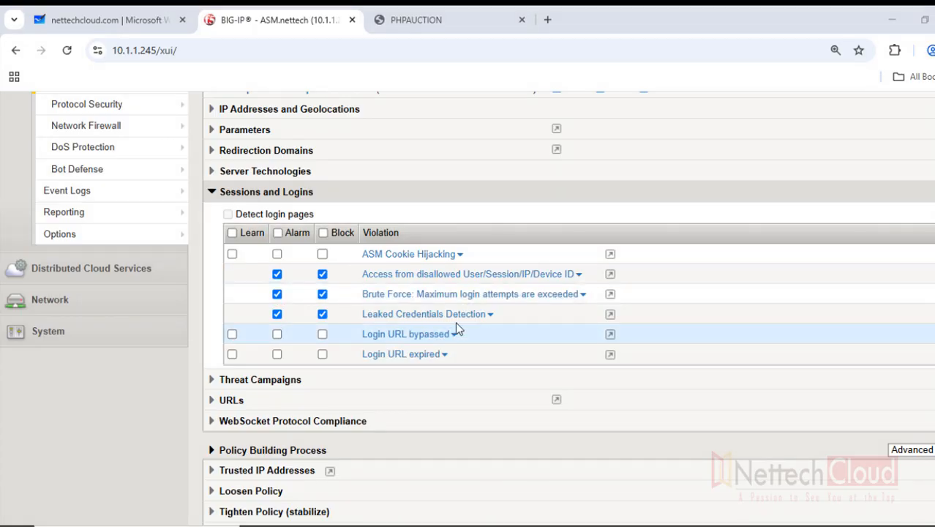
Open the application requests event log of the Security module
{"action": "scroll", "coordinate": [464, 311], "scroll_direction": "up", "scroll_amount": 1}
{"action": "scroll", "coordinate": [115, 313], "scroll_direction": "up", "scroll_amount": 5}
{"action": "left_click", "coordinate": [86, 307]}
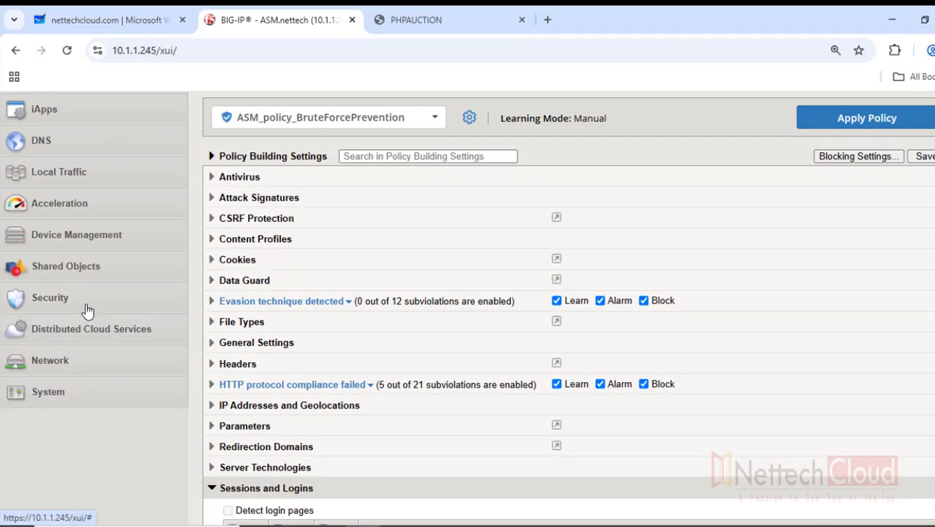
{"action": "left_click", "coordinate": [88, 308]}
{"action": "scroll", "coordinate": [110, 293], "scroll_direction": "down", "scroll_amount": 4}
{"action": "mouse_move", "coordinate": [125, 202]}
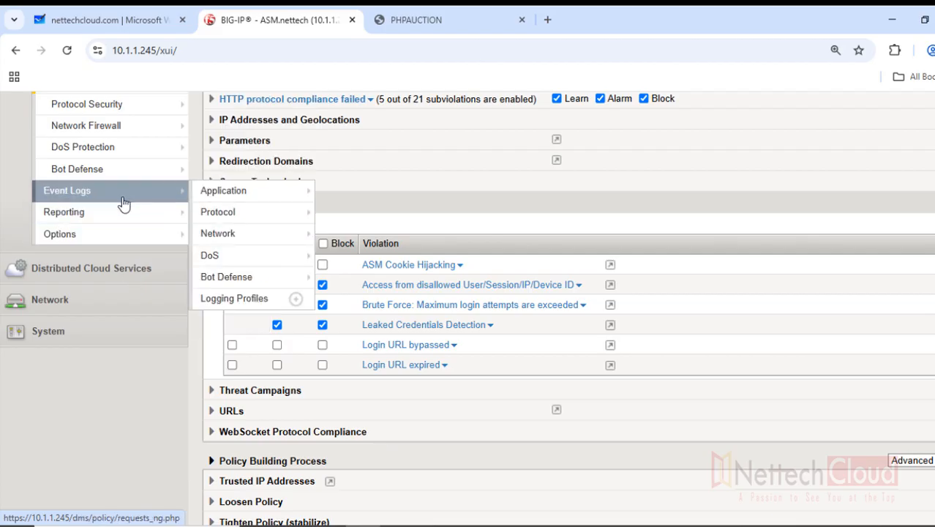
{"action": "mouse_move", "coordinate": [277, 203]}
{"action": "left_click", "coordinate": [347, 190]}
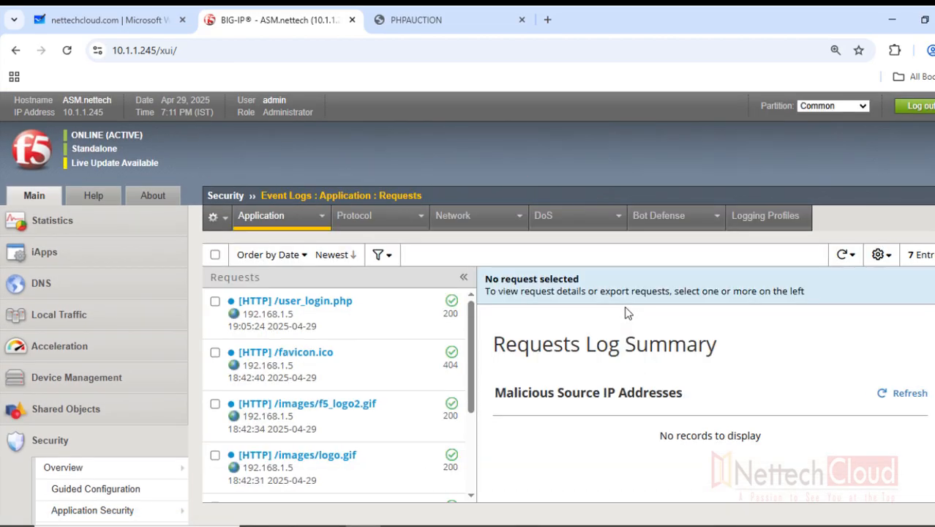
Select all logged application requests and delete them
{"action": "left_click", "coordinate": [216, 256]}
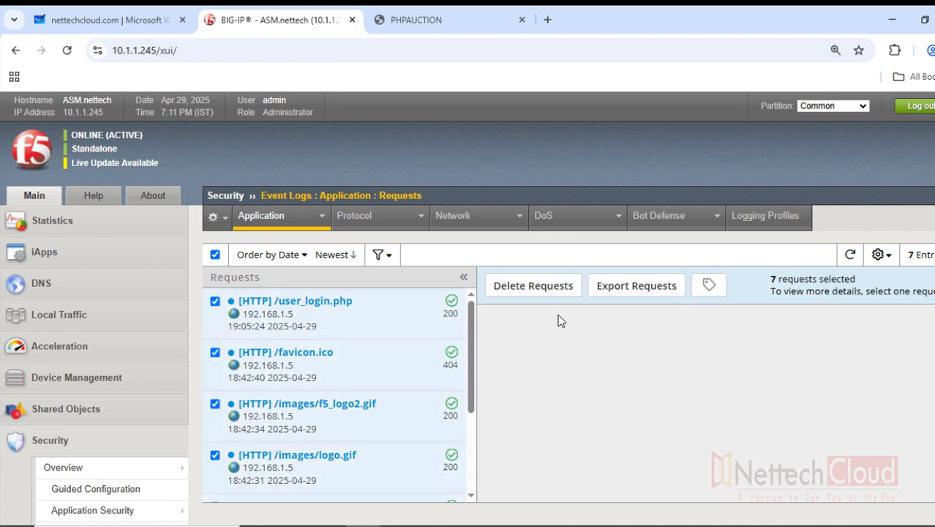
{"action": "left_click", "coordinate": [526, 290]}
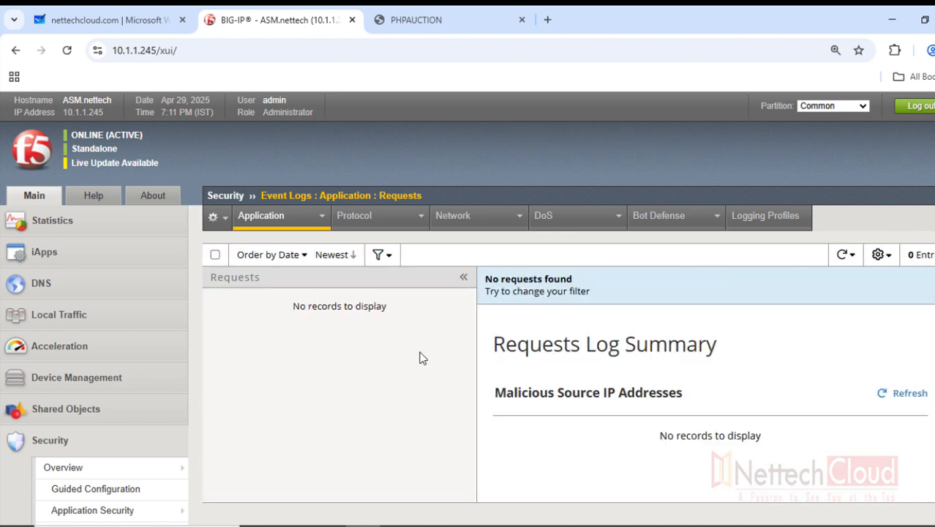
{"action": "scroll", "coordinate": [404, 350], "scroll_direction": "down", "scroll_amount": 3}
{"action": "scroll", "coordinate": [405, 350], "scroll_direction": "up", "scroll_amount": 3}
Switch to the PHPAUCTION site and submit a login attempt as testuser1, entering a test password in the Password field
{"action": "key", "text": "ctrl+Tab"}
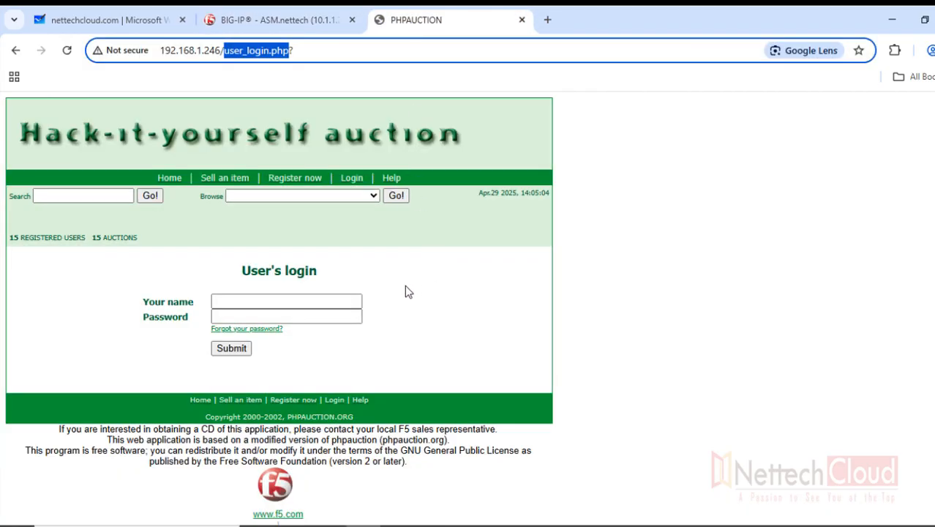
{"action": "left_click", "coordinate": [264, 304]}
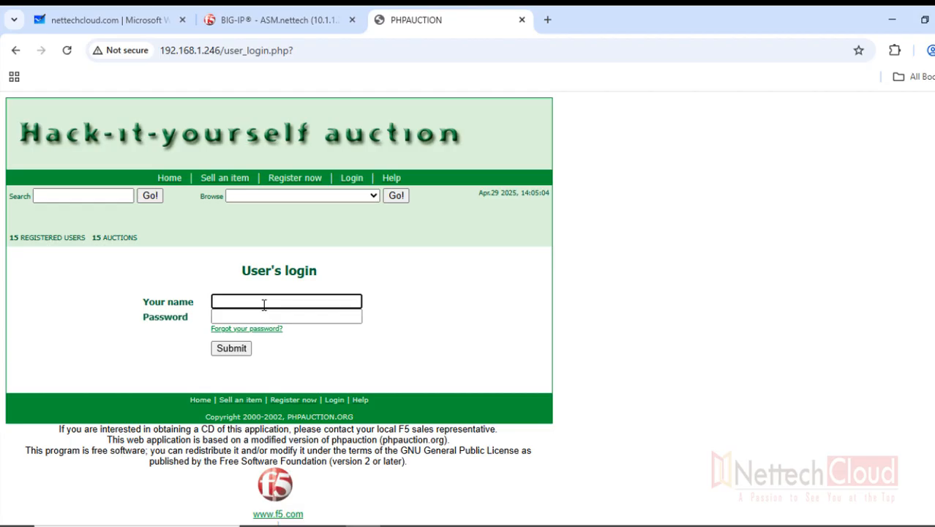
{"action": "type", "text": "testuser1"}
{"action": "key", "text": "Tab"}
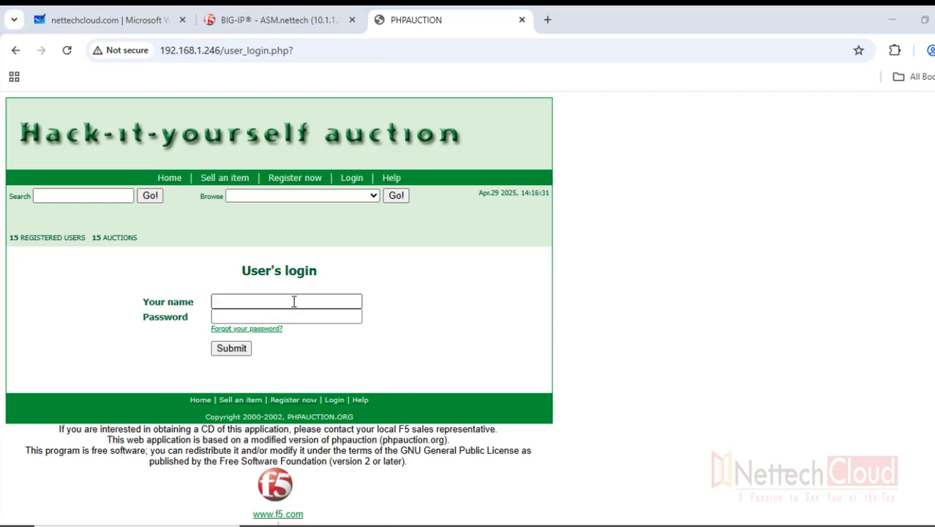
{"action": "left_click", "coordinate": [281, 299]}
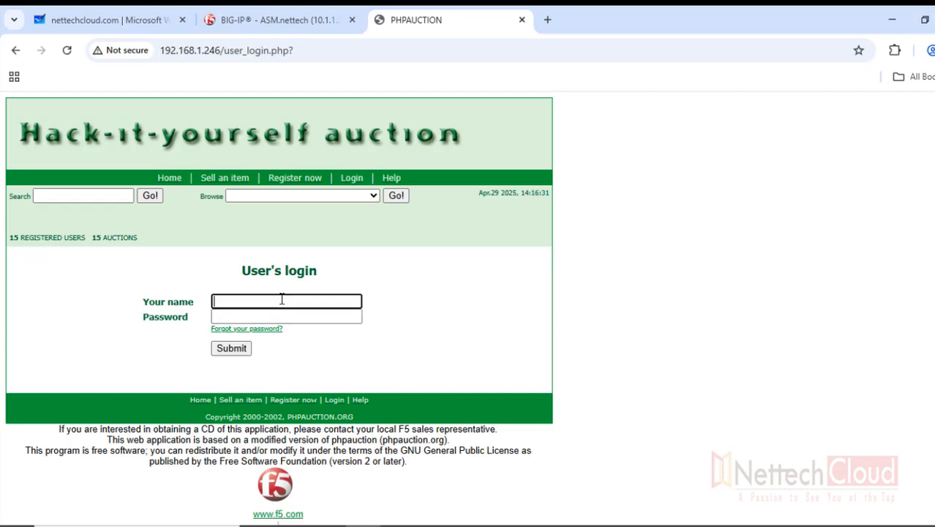
{"action": "type", "text": "testuser1"}
{"action": "key", "text": "Tab"}
{"action": "type", "text": "••••••••••"}
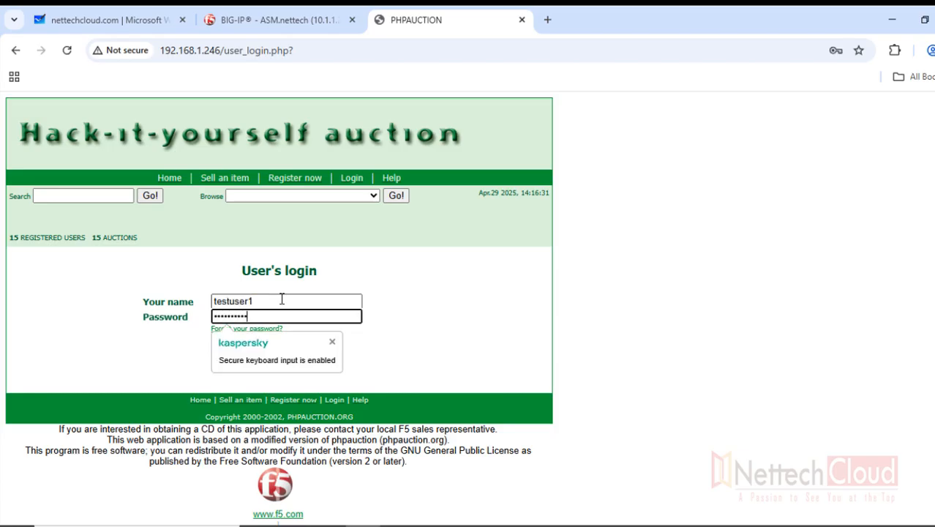
{"action": "key", "text": "Return"}
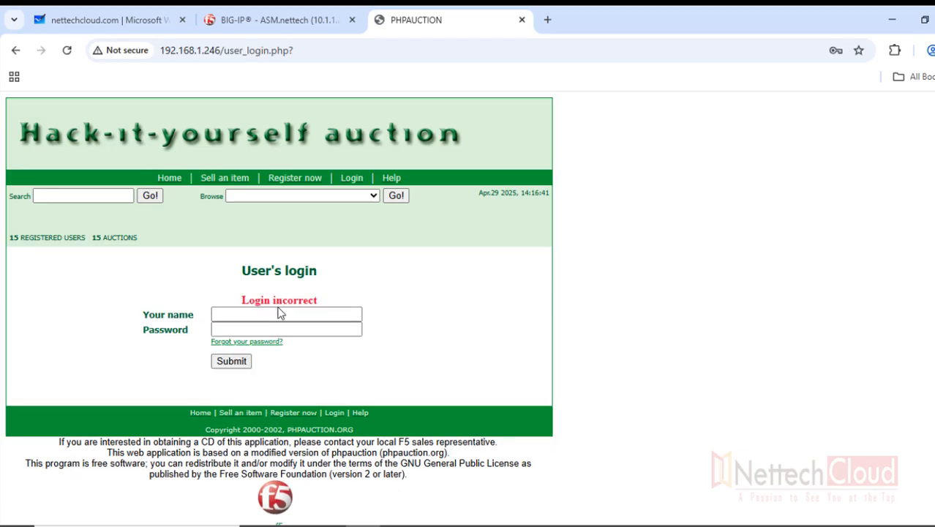
Submit two more login attempts as testuser1, entering a test password in the Password field, and read the resulting page's question and support ID
{"action": "left_click", "coordinate": [274, 314]}
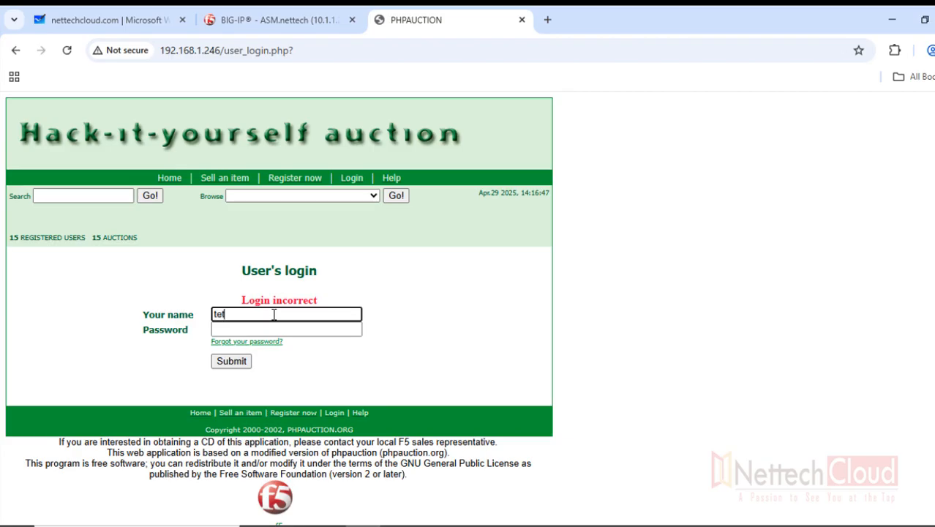
{"action": "type", "text": "testuser1"}
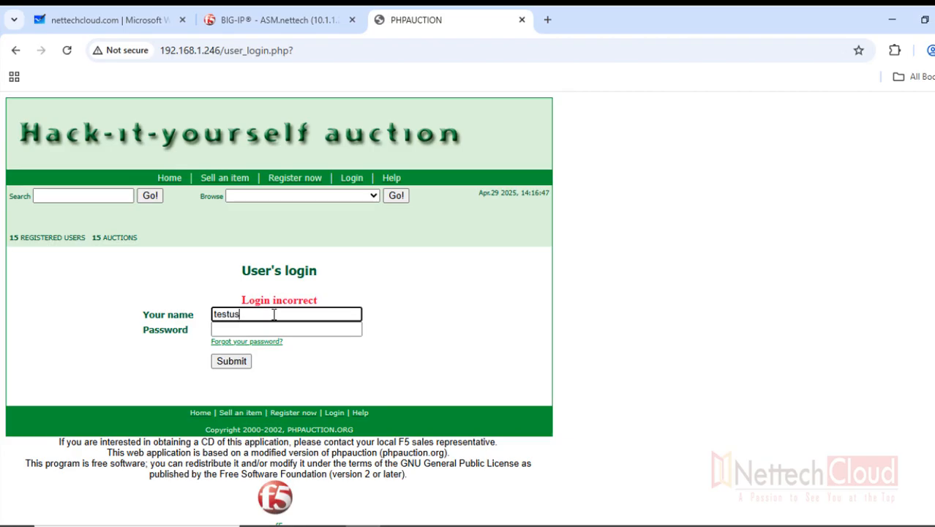
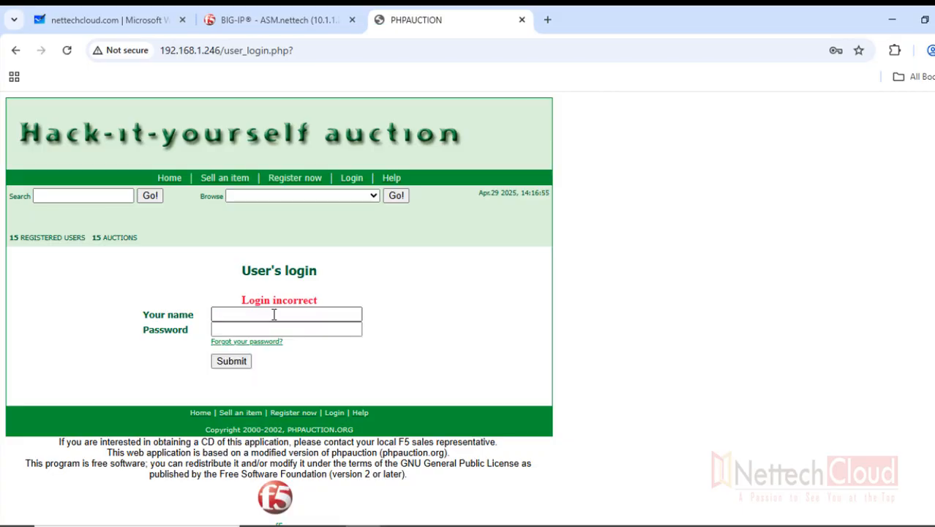
{"action": "left_click", "coordinate": [274, 315]}
{"action": "type", "text": "test"}
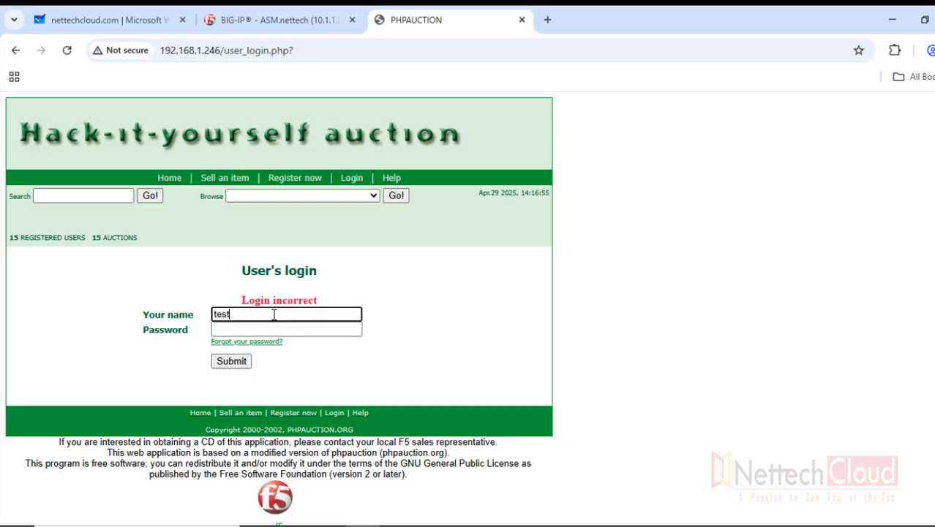
{"action": "type", "text": "user1"}
{"action": "key", "text": "Tab"}
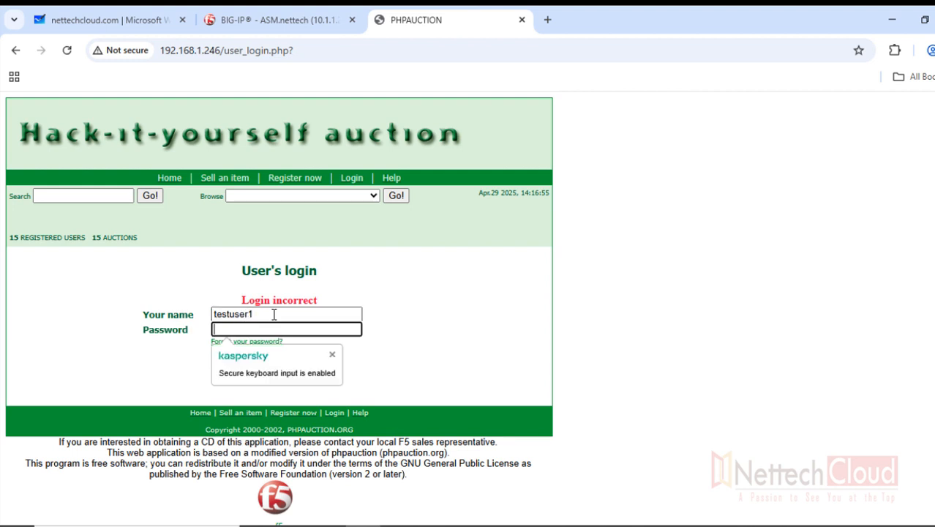
{"action": "type", "text": "*****"}
{"action": "key", "text": "Return"}
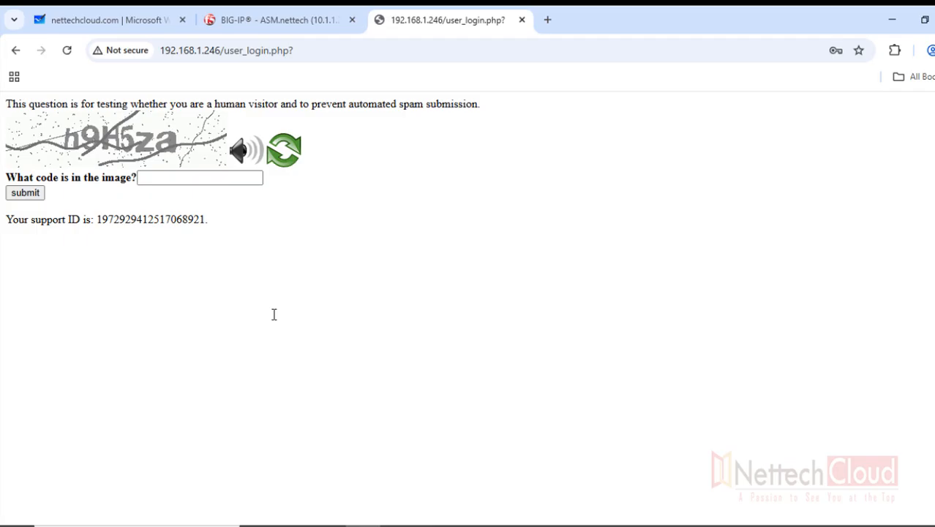
{"action": "left_click_drag", "start_coordinate": [22, 107], "coordinate": [481, 107]}
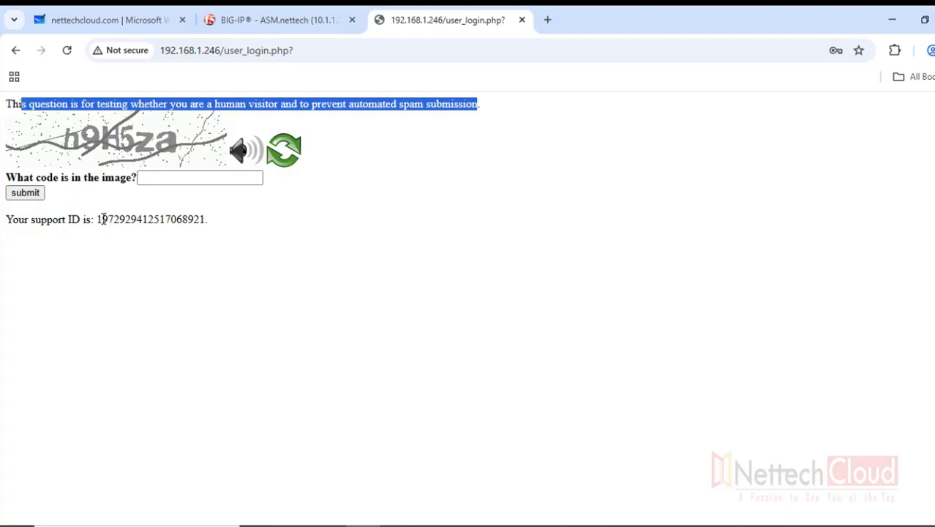
{"action": "left_click_drag", "start_coordinate": [99, 219], "coordinate": [200, 217]}
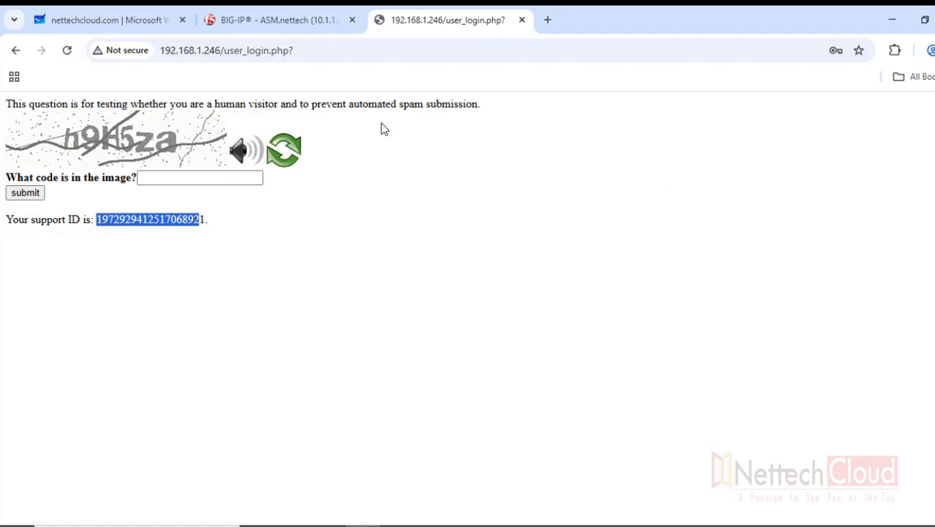
Switch to the BIG-IP console, open the application requests event log and display the newest /user_login.php request
{"action": "left_click", "coordinate": [299, 25]}
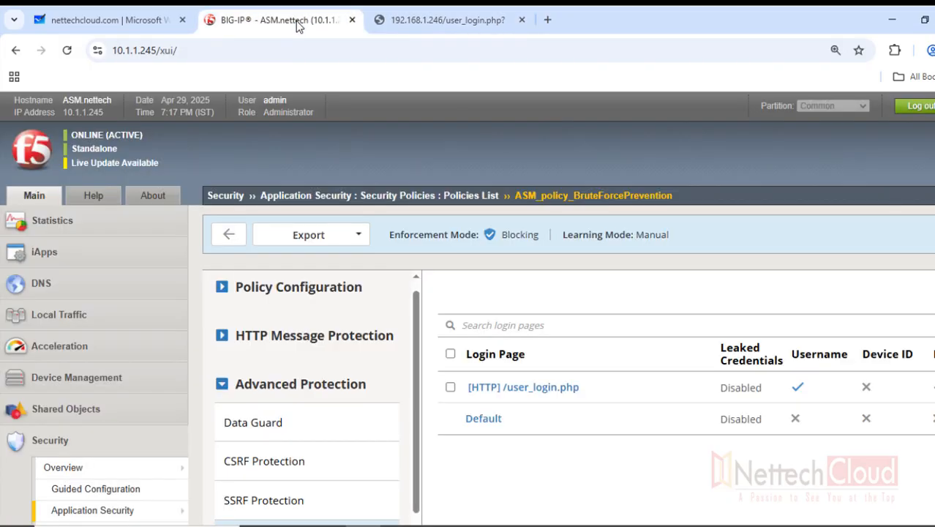
{"action": "scroll", "coordinate": [157, 432], "scroll_direction": "down", "scroll_amount": 3}
{"action": "mouse_move", "coordinate": [116, 300]}
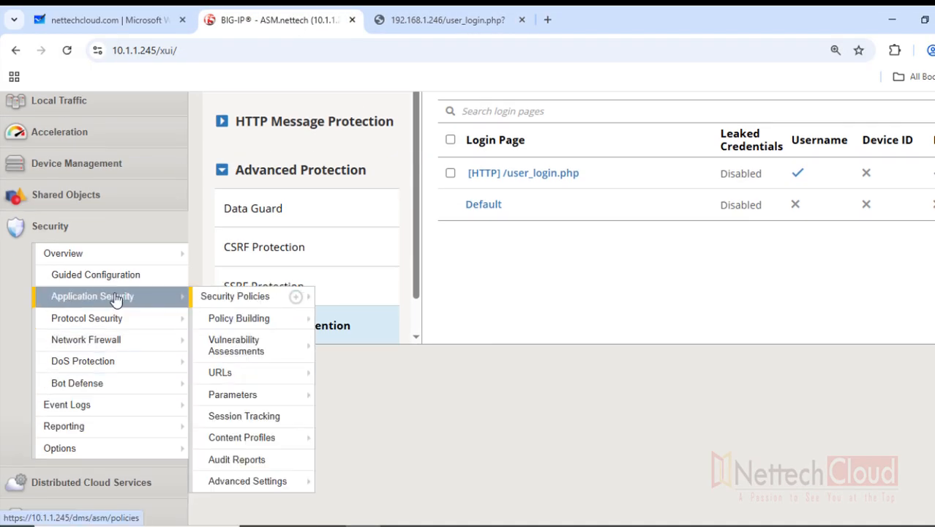
{"action": "mouse_move", "coordinate": [88, 410]}
{"action": "mouse_move", "coordinate": [223, 408]}
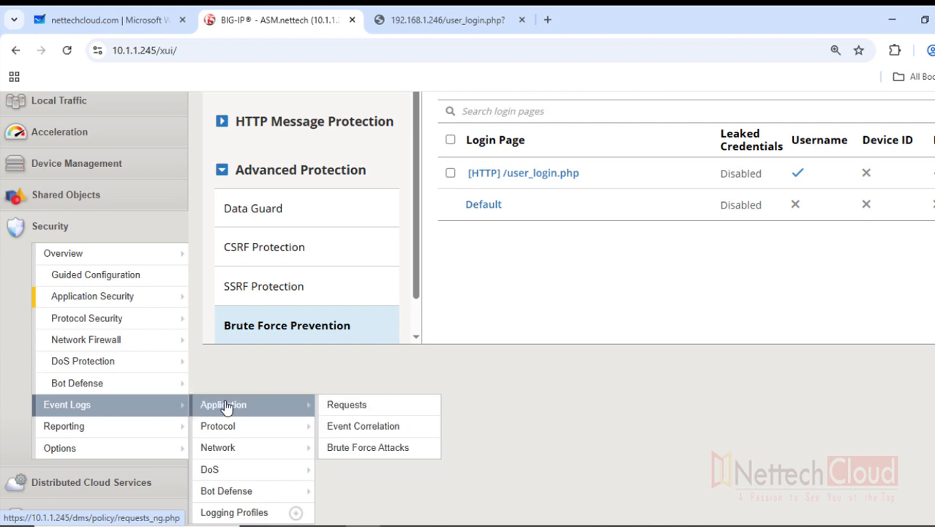
{"action": "left_click", "coordinate": [340, 406]}
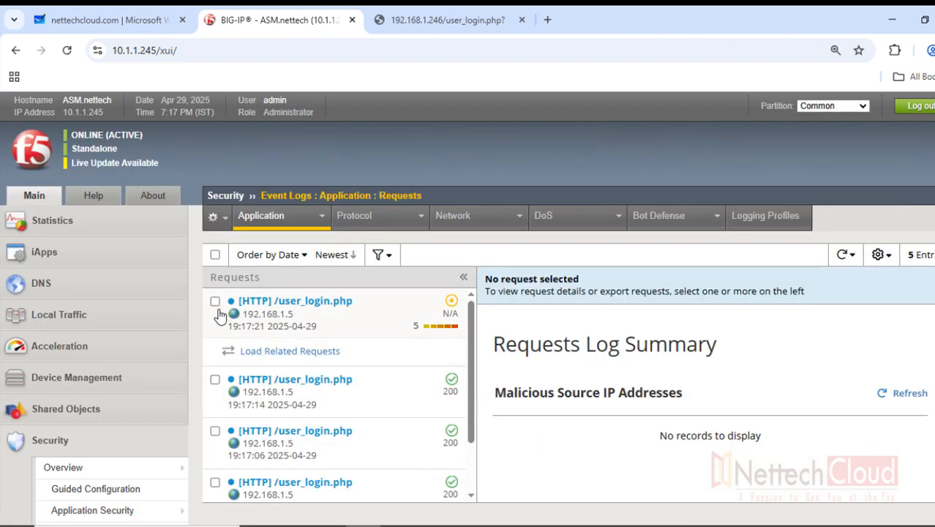
{"action": "left_click", "coordinate": [250, 310]}
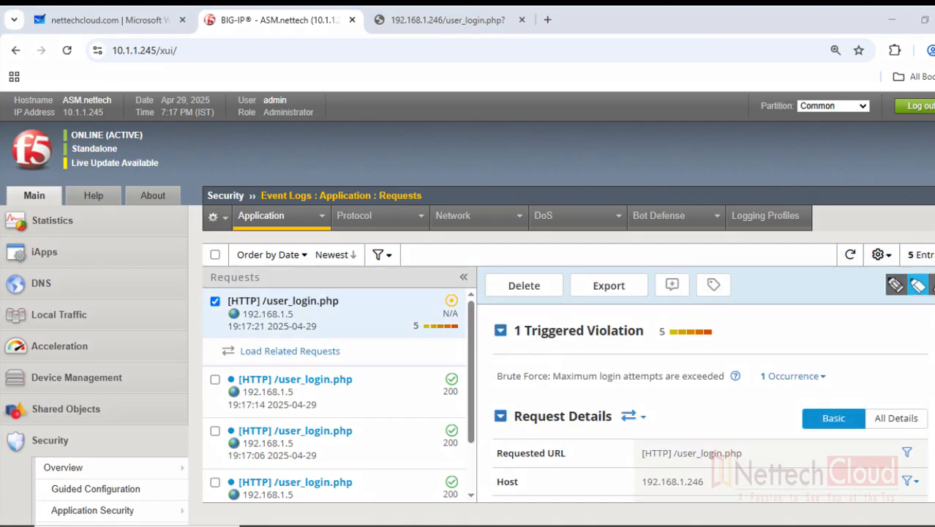
Examine the brute force violation's occurrence details: enforcement action, client IP, failed login threshold, detection period, prevention duration and applied blocking settings
{"action": "mouse_move", "coordinate": [493, 388]}
{"action": "left_mouse_down"}
{"action": "mouse_move", "coordinate": [702, 384]}
{"action": "mouse_move", "coordinate": [495, 377]}
{"action": "mouse_move", "coordinate": [675, 384]}
{"action": "left_mouse_up"}
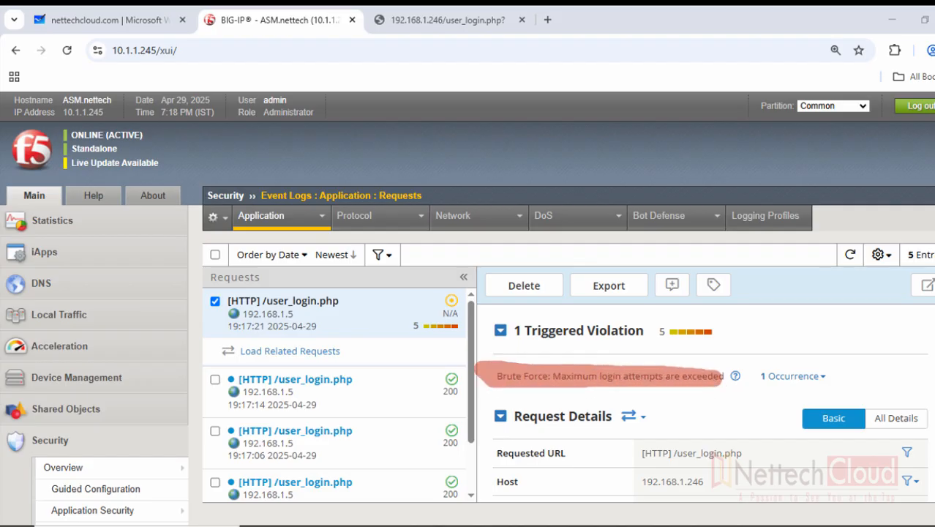
{"action": "left_click", "coordinate": [818, 377]}
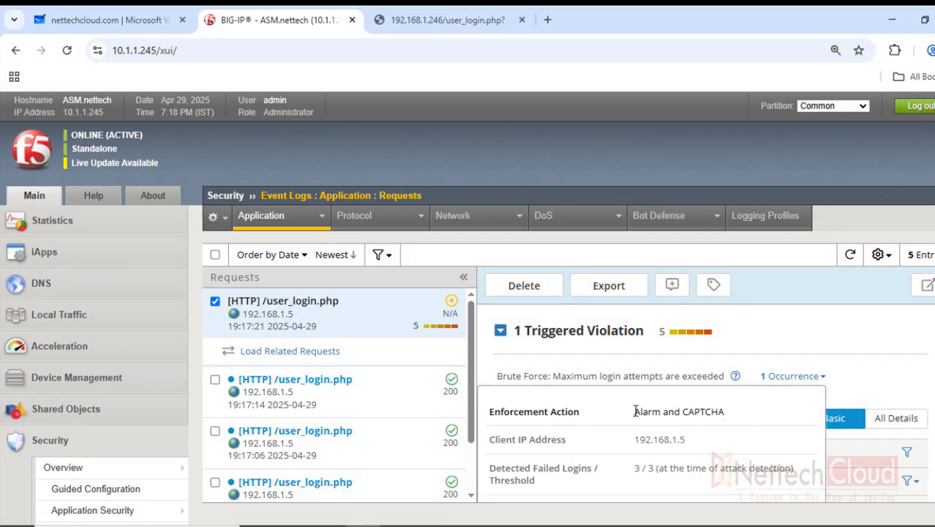
{"action": "left_click_drag", "start_coordinate": [635, 411], "coordinate": [732, 414]}
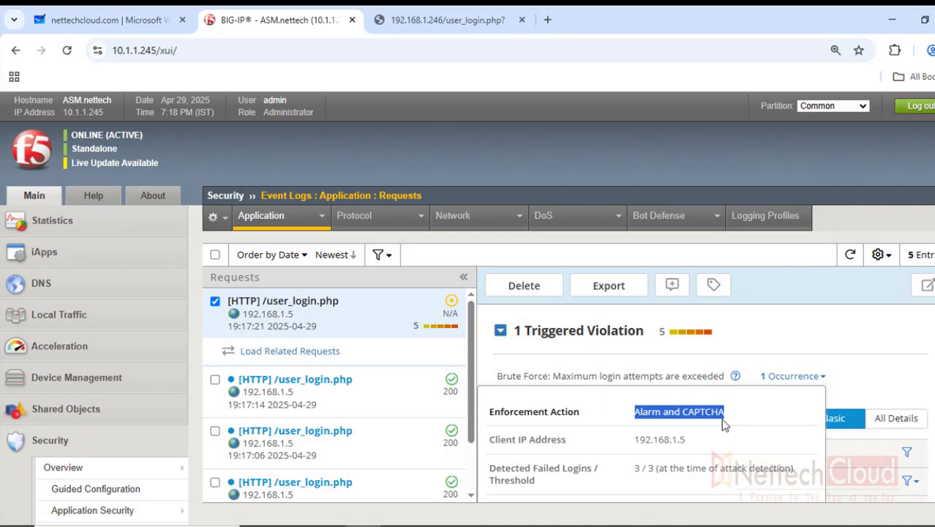
{"action": "scroll", "coordinate": [722, 424], "scroll_direction": "down", "scroll_amount": 1}
{"action": "left_click_drag", "start_coordinate": [635, 368], "coordinate": [697, 374]}
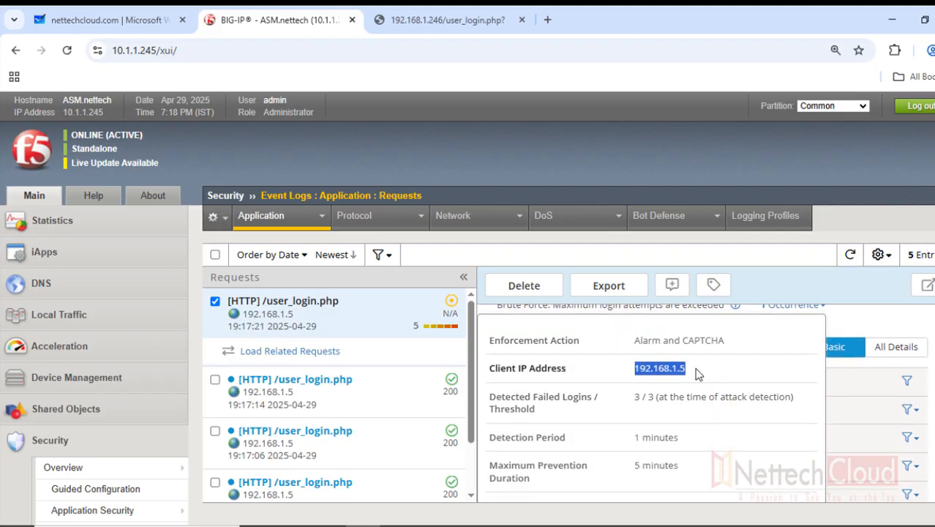
{"action": "left_click_drag", "start_coordinate": [634, 396], "coordinate": [793, 400]}
{"action": "scroll", "coordinate": [737, 428], "scroll_direction": "down", "scroll_amount": 1}
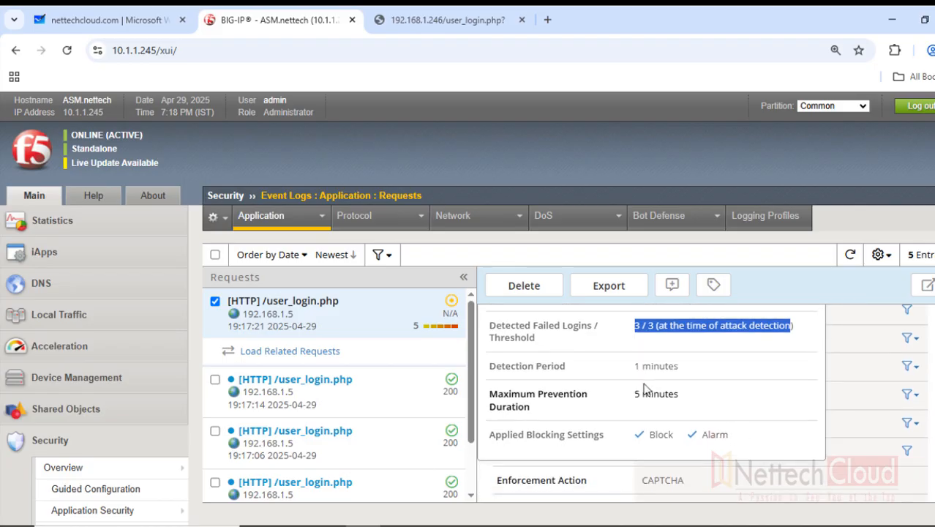
{"action": "left_click_drag", "start_coordinate": [634, 366], "coordinate": [675, 365]}
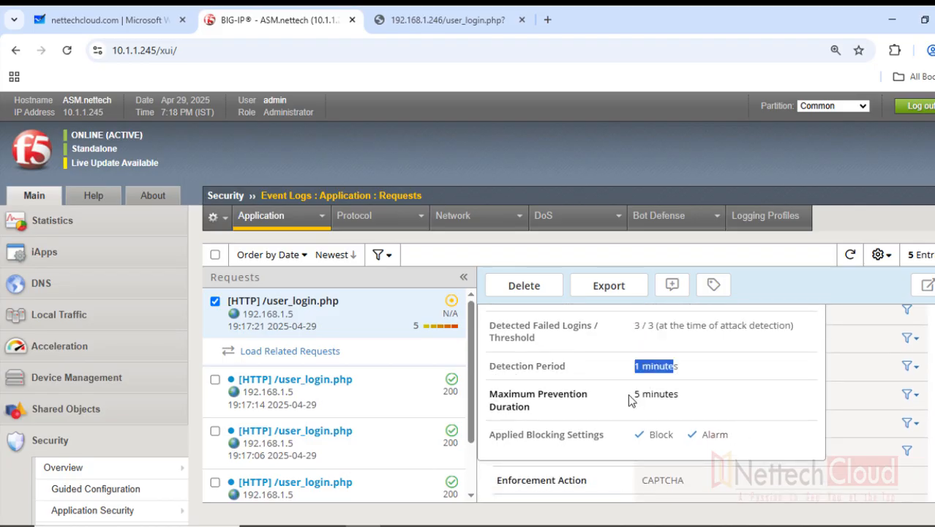
{"action": "left_click_drag", "start_coordinate": [630, 396], "coordinate": [696, 401]}
{"action": "scroll", "coordinate": [743, 395], "scroll_direction": "down", "scroll_amount": 1}
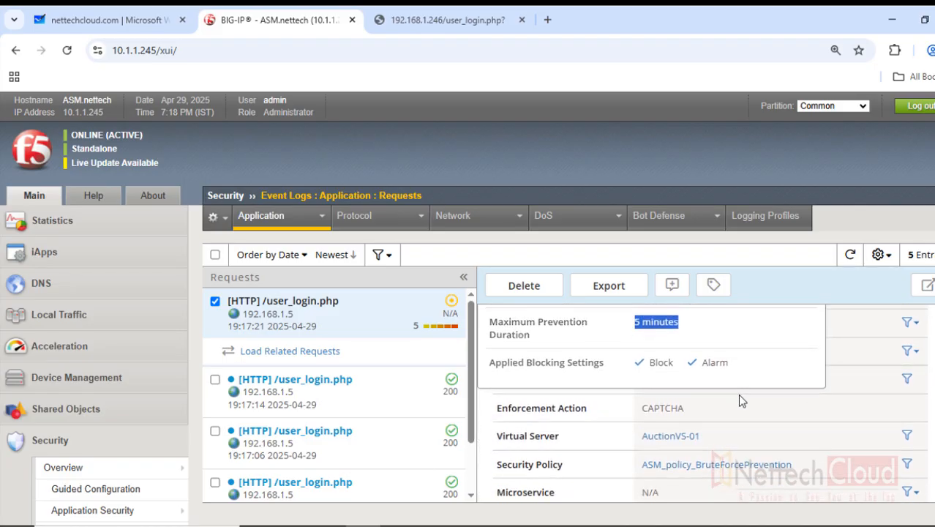
Review the enforcement action under Request Details and the contents of the original request
{"action": "scroll", "coordinate": [737, 393], "scroll_direction": "down", "scroll_amount": 1}
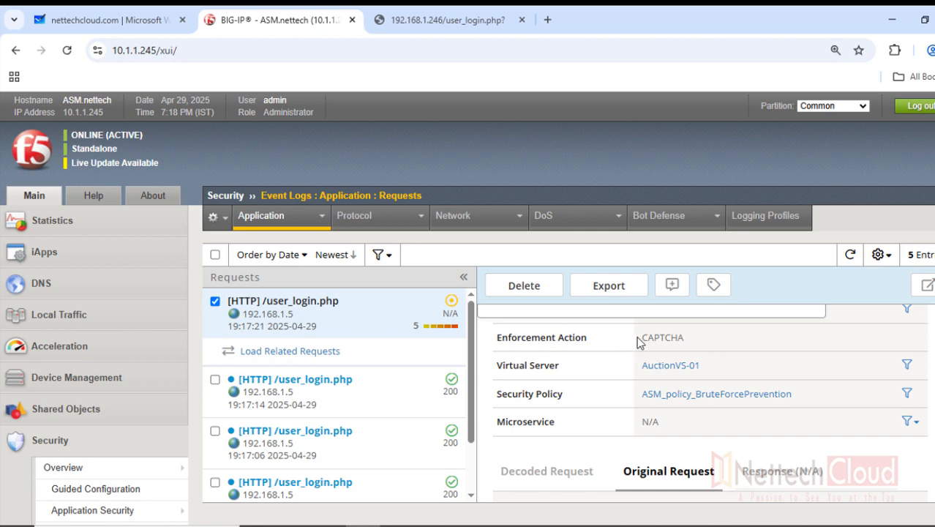
{"action": "left_click_drag", "start_coordinate": [640, 337], "coordinate": [678, 339]}
{"action": "scroll", "coordinate": [697, 373], "scroll_direction": "down", "scroll_amount": 1}
{"action": "scroll", "coordinate": [698, 372], "scroll_direction": "down", "scroll_amount": 5}
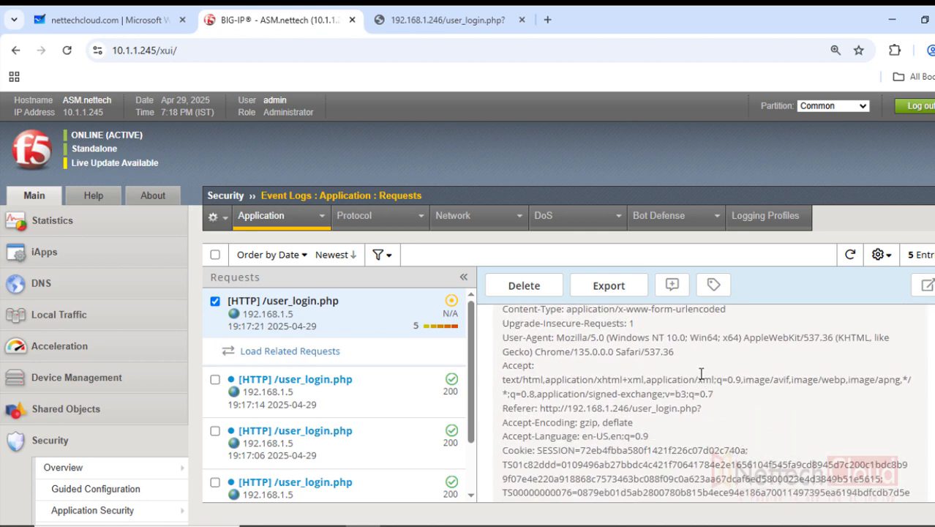
{"action": "scroll", "coordinate": [696, 369], "scroll_direction": "up", "scroll_amount": 4}
{"action": "scroll", "coordinate": [696, 370], "scroll_direction": "up", "scroll_amount": 3}
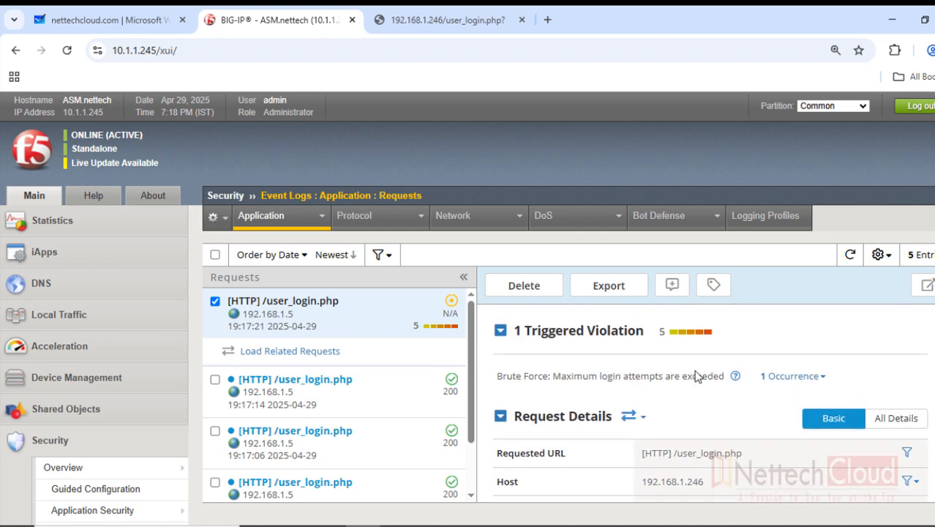